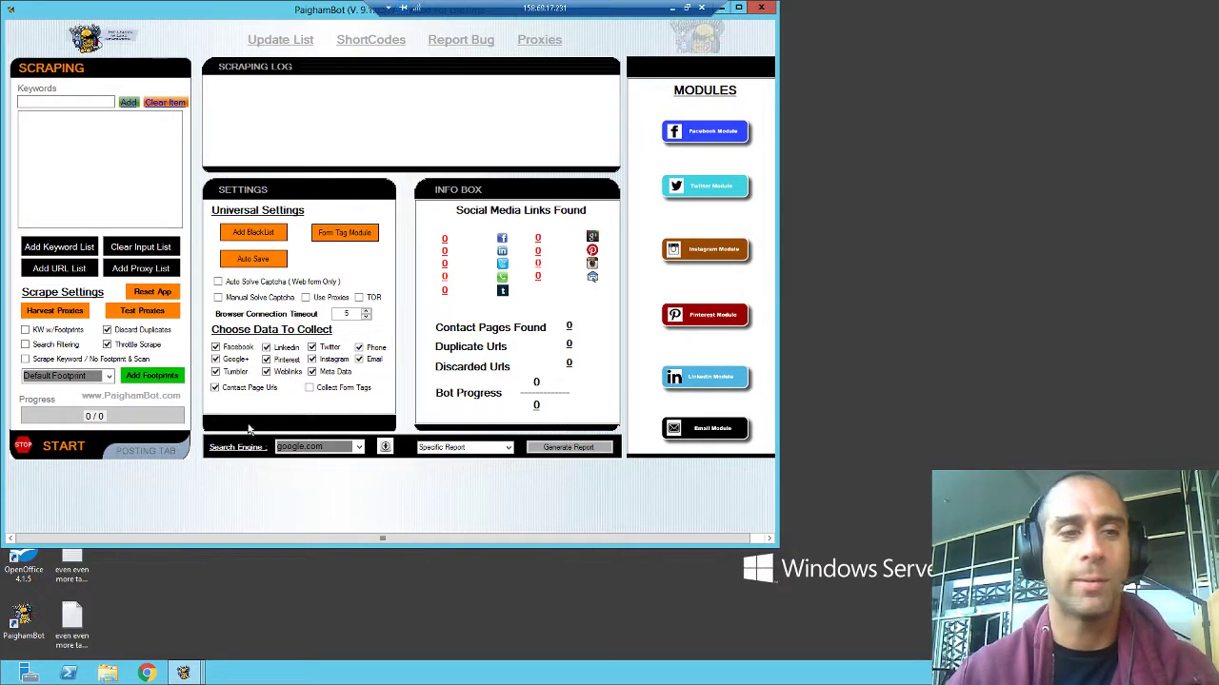
pyautogui.click(61, 269)
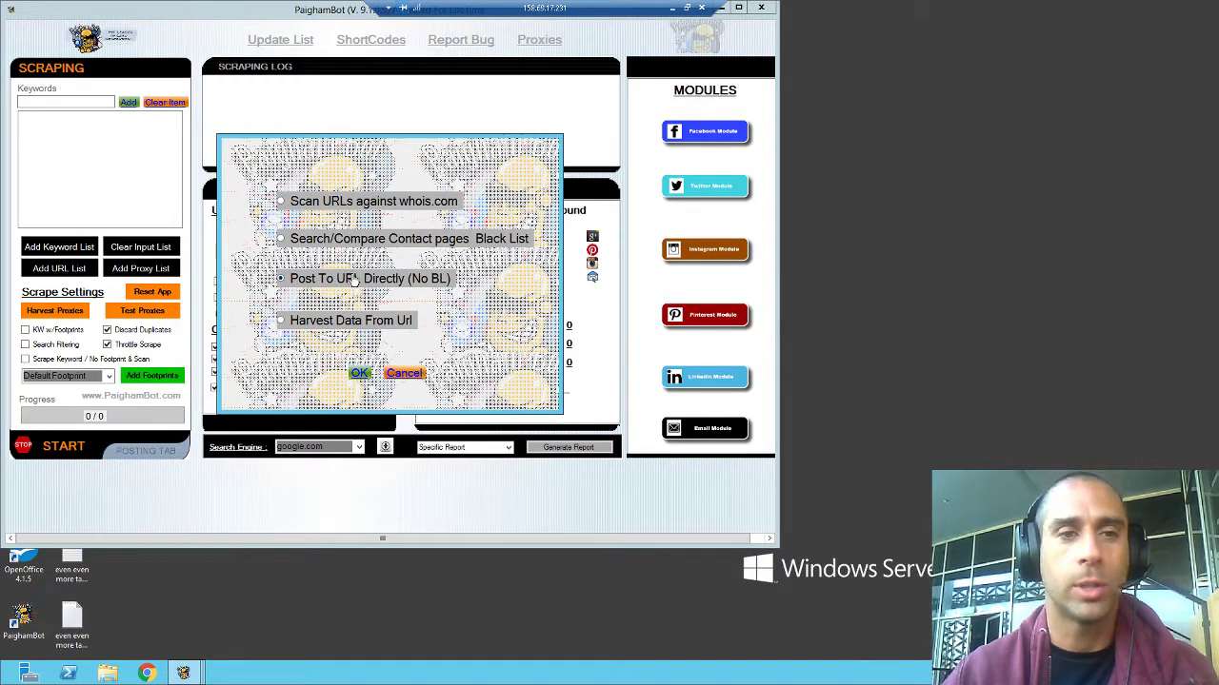
pyautogui.click(354, 278)
pyautogui.click(405, 374)
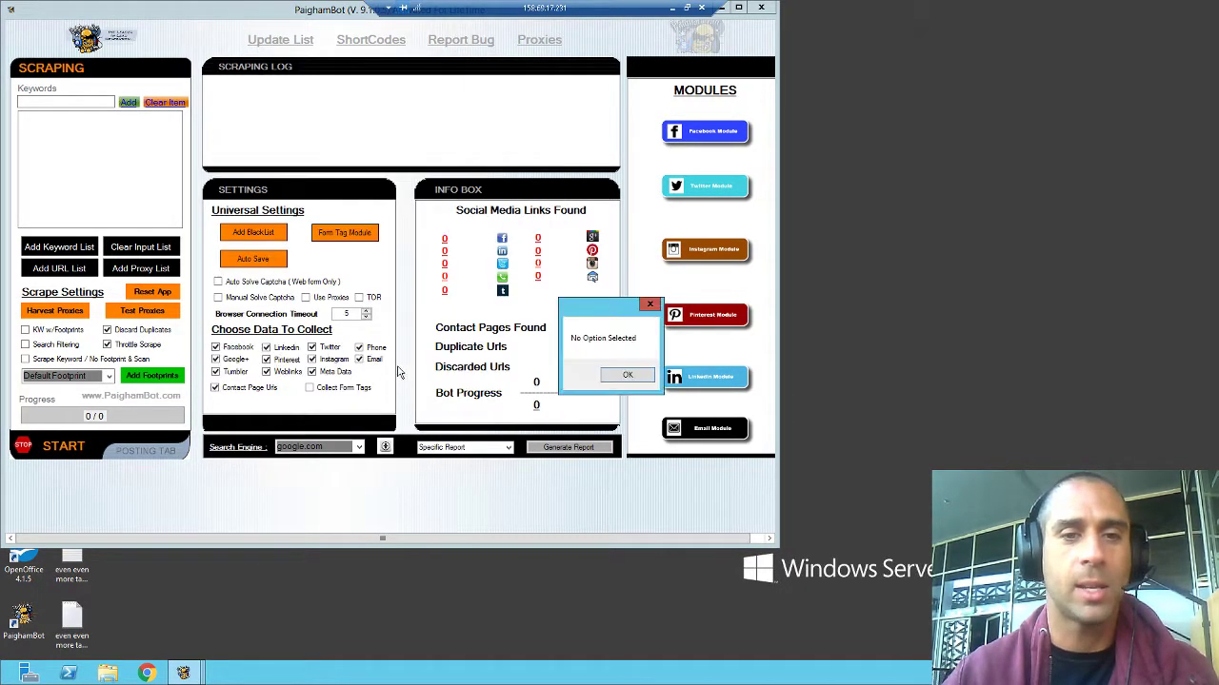
pyautogui.click(613, 379)
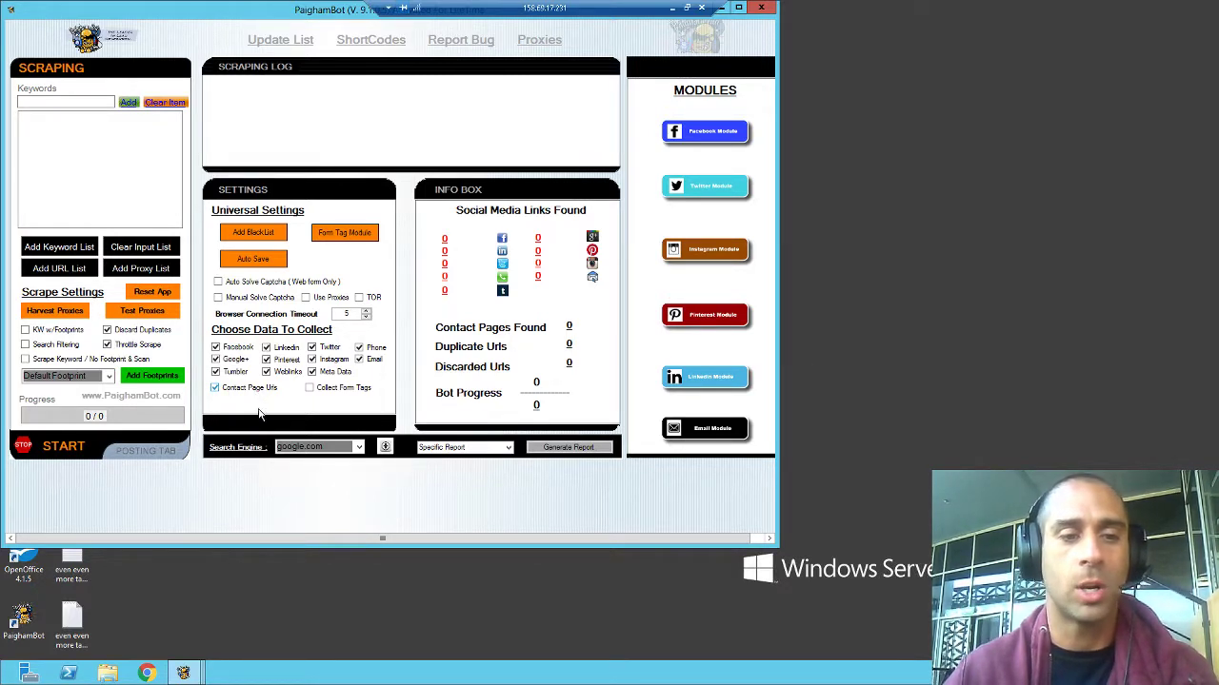
# Step: Browse the desktop's Paigham data folder to the 3.3m LESS DUPES subfolder and select the xaj text file
pyautogui.click(110, 674)
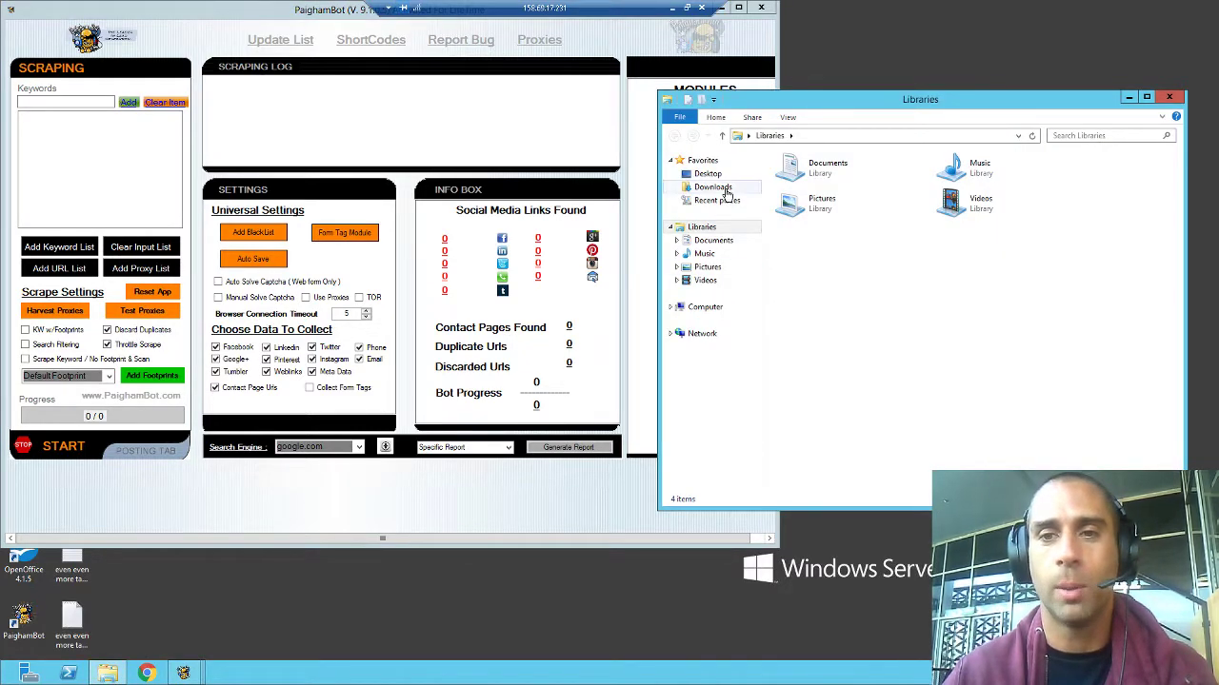
pyautogui.click(714, 187)
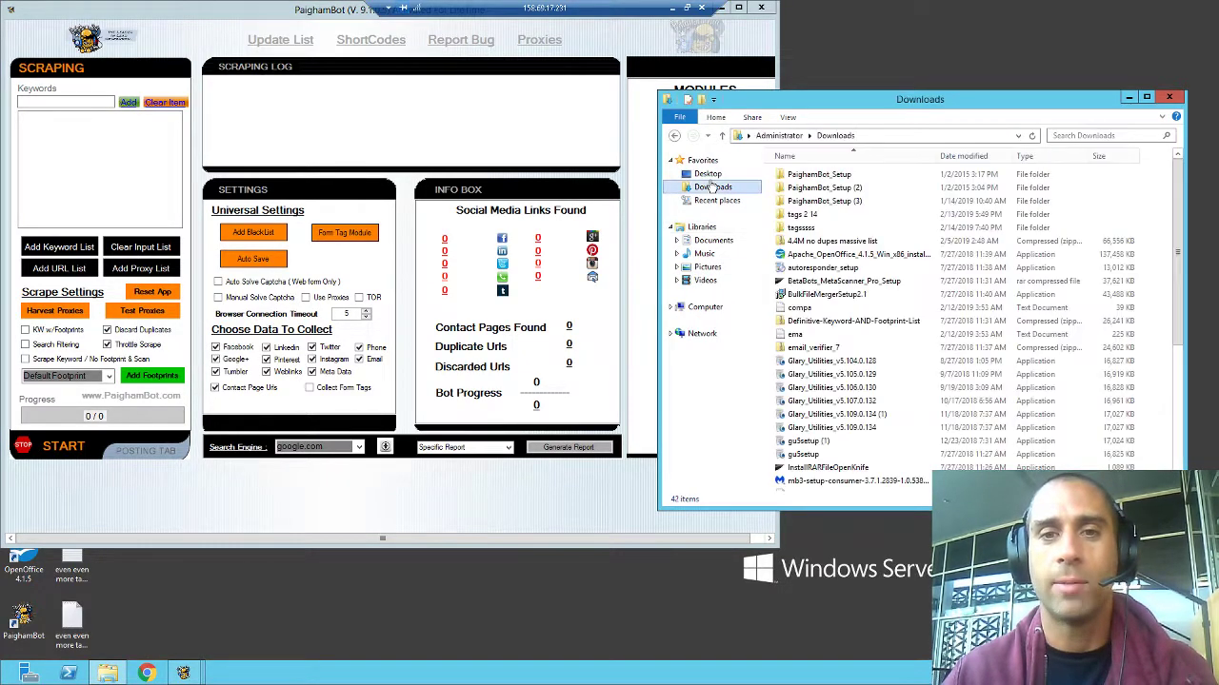
pyautogui.click(707, 173)
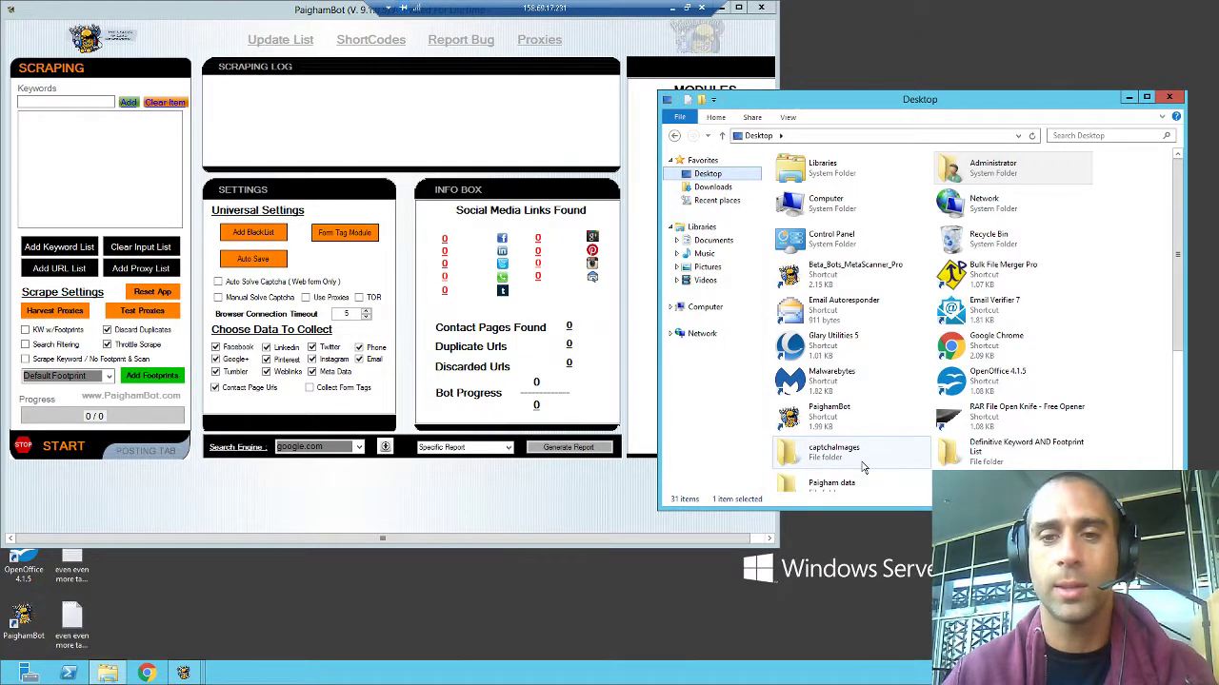
pyautogui.doubleClick(808, 486)
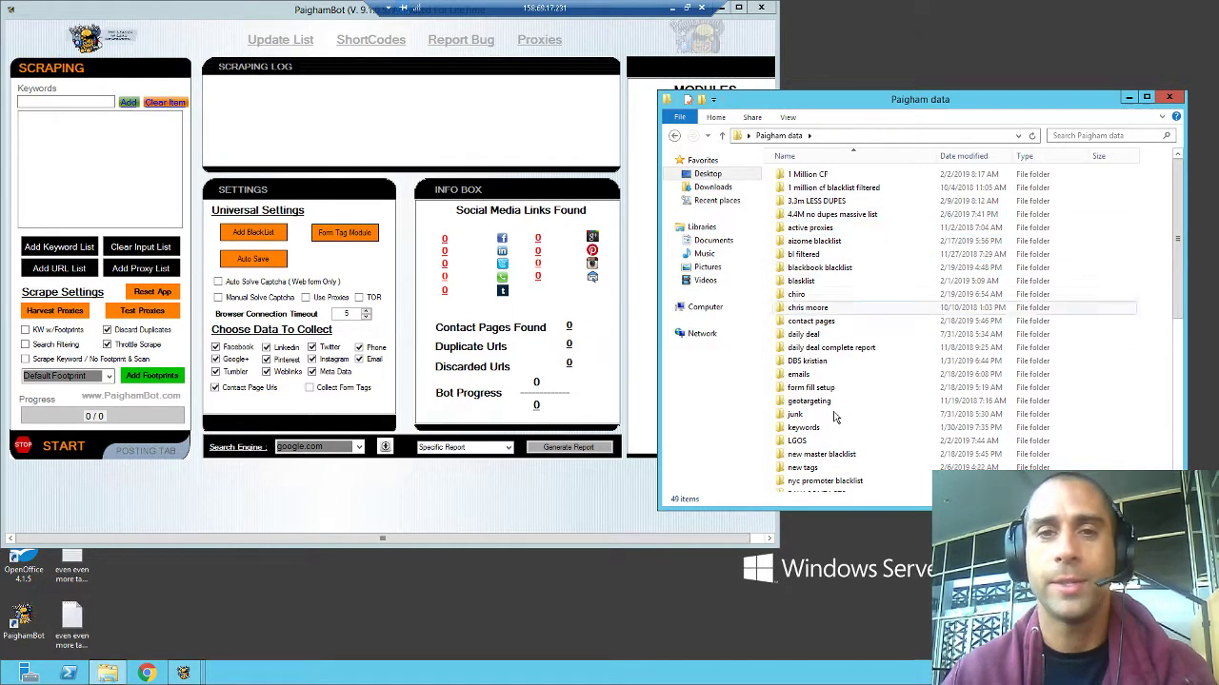
pyautogui.doubleClick(809, 203)
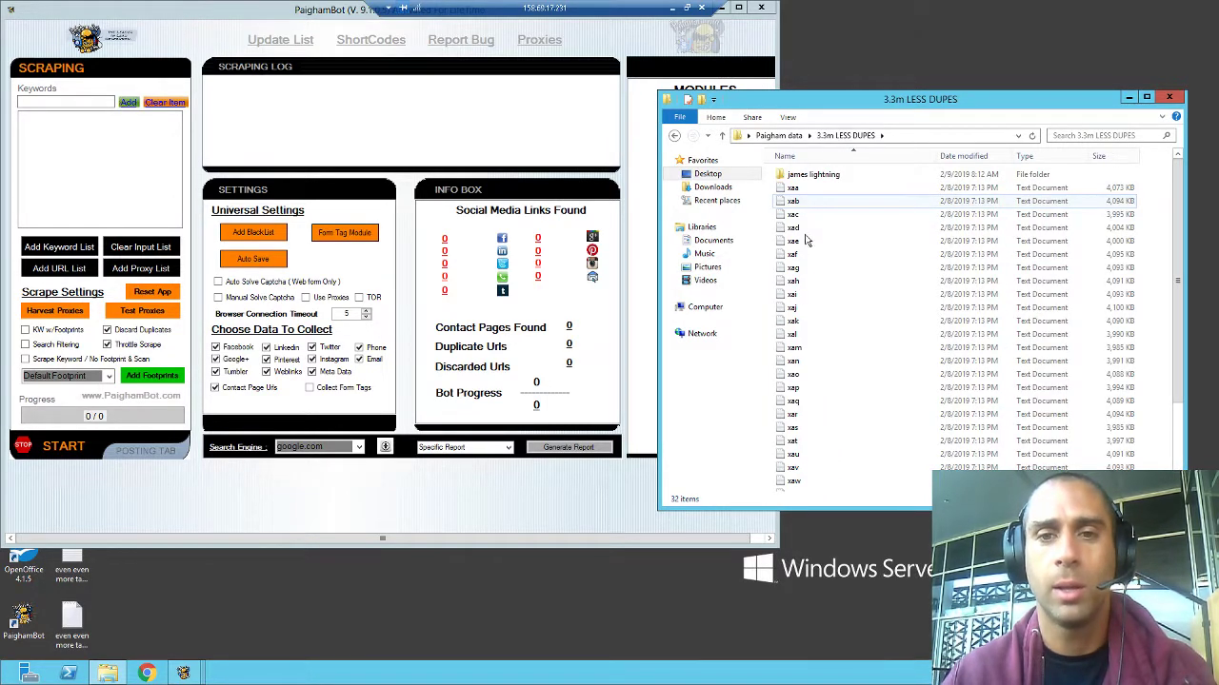
pyautogui.click(802, 309)
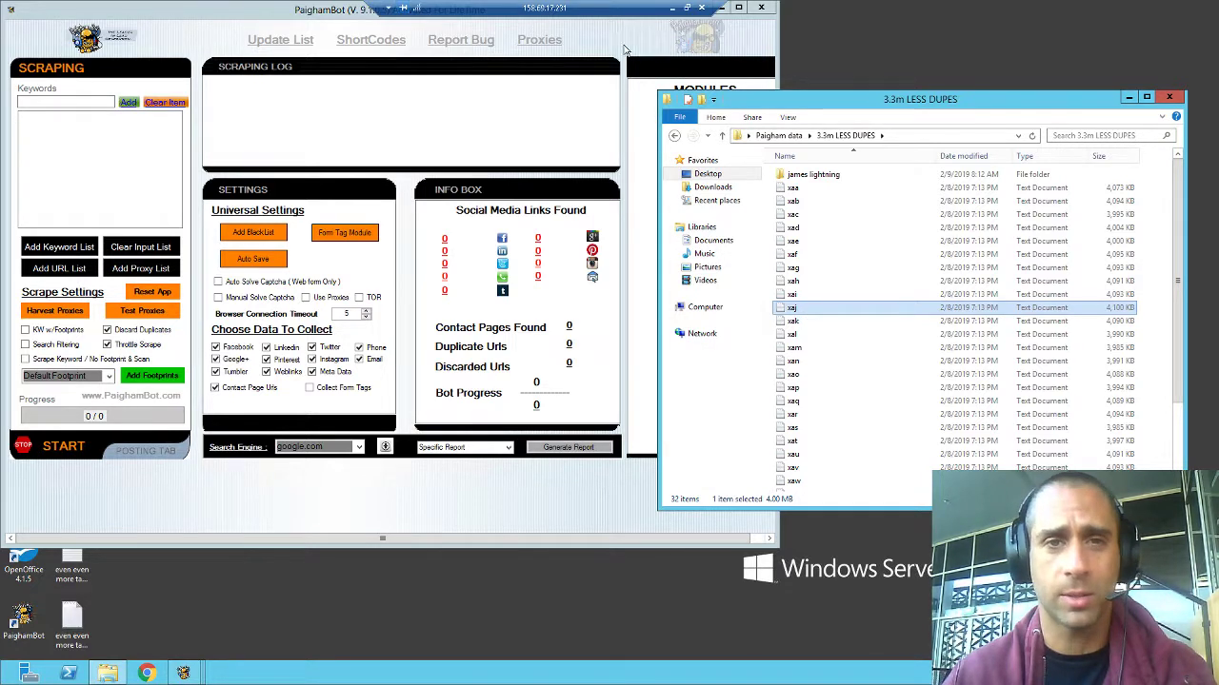
# Step: Return to PaighamBot and add the xaj text file from Paigham data's 3.3m LESS DUPES folder as a URL list
pyautogui.click(262, 337)
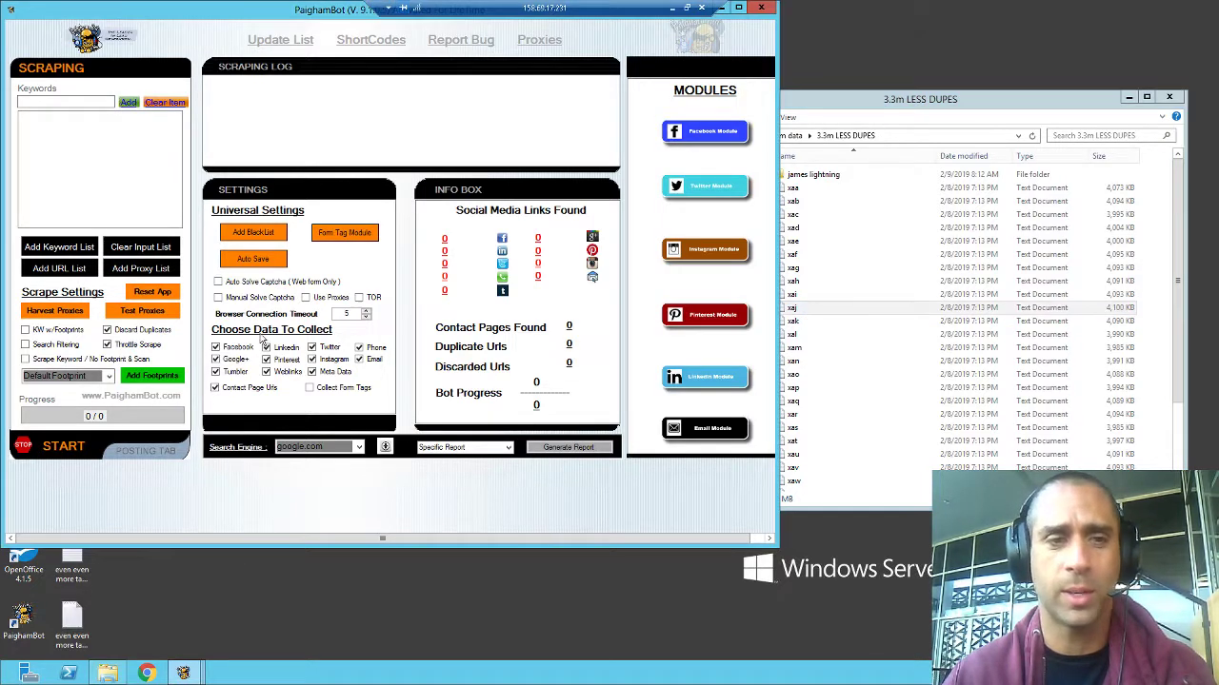
pyautogui.click(59, 269)
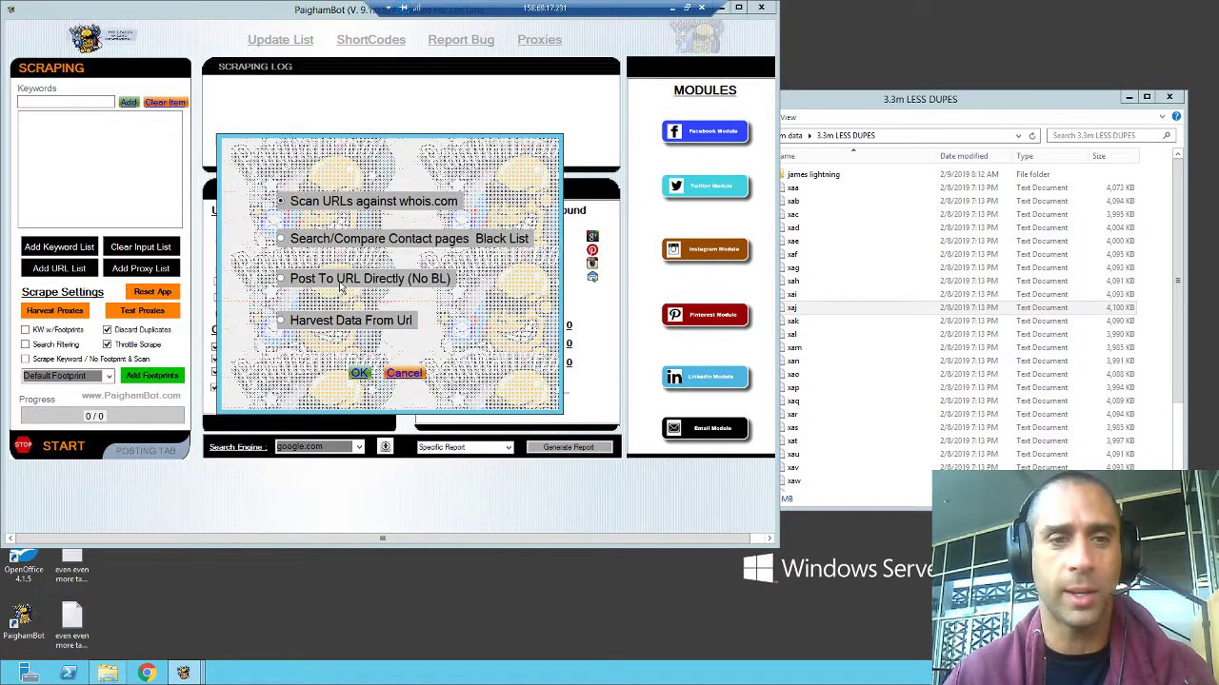
pyautogui.click(358, 373)
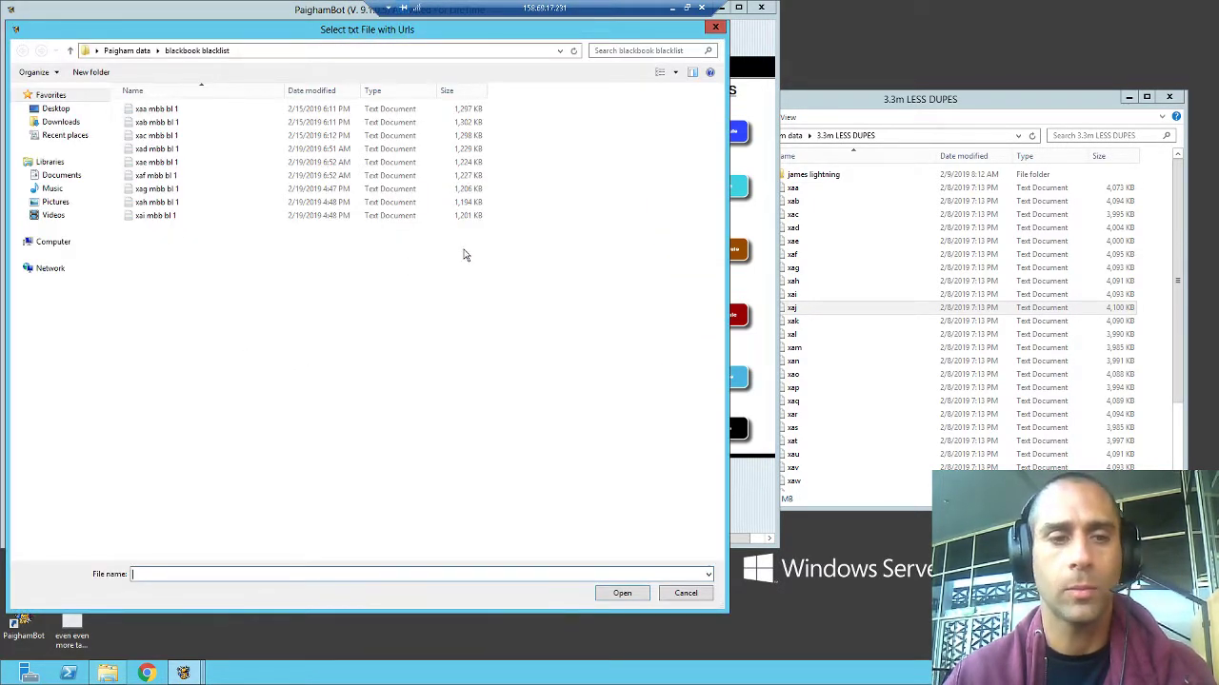
pyautogui.click(141, 53)
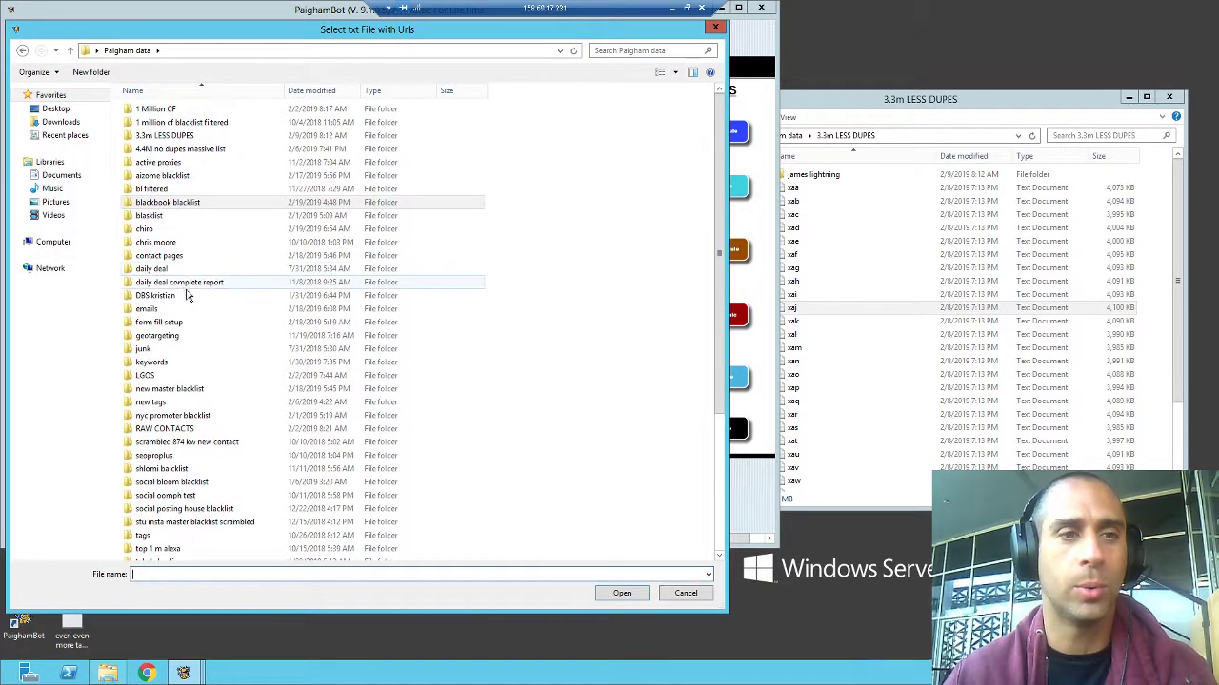
pyautogui.doubleClick(177, 139)
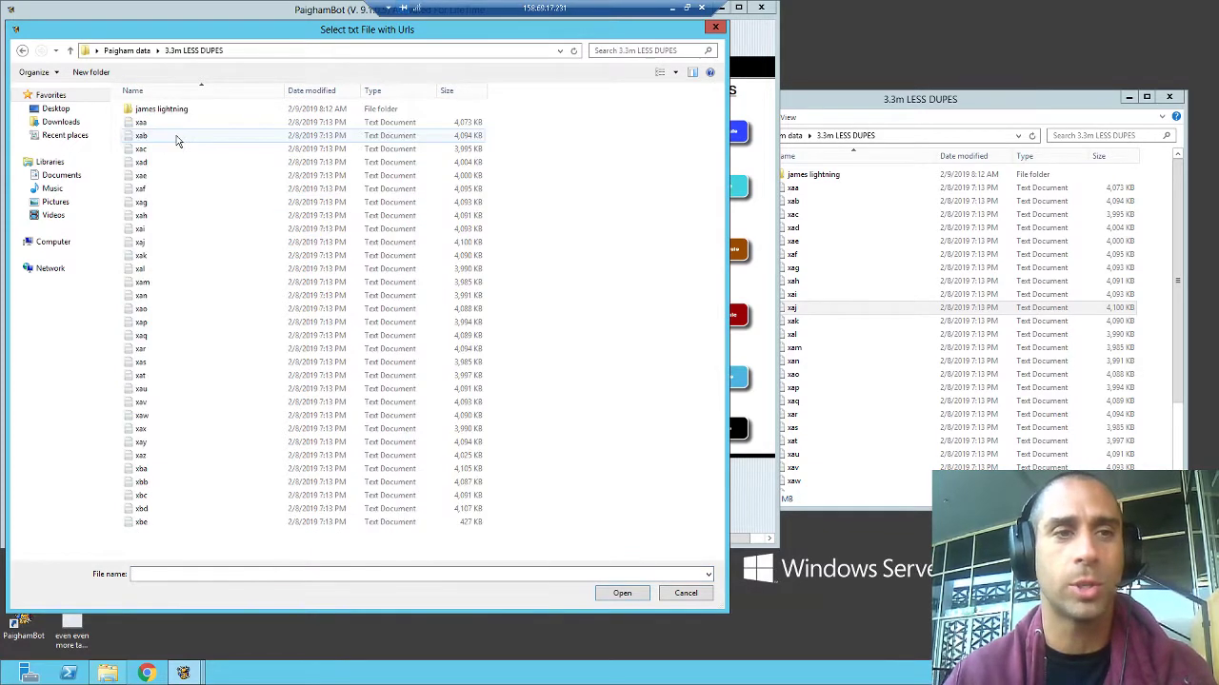
pyautogui.doubleClick(148, 244)
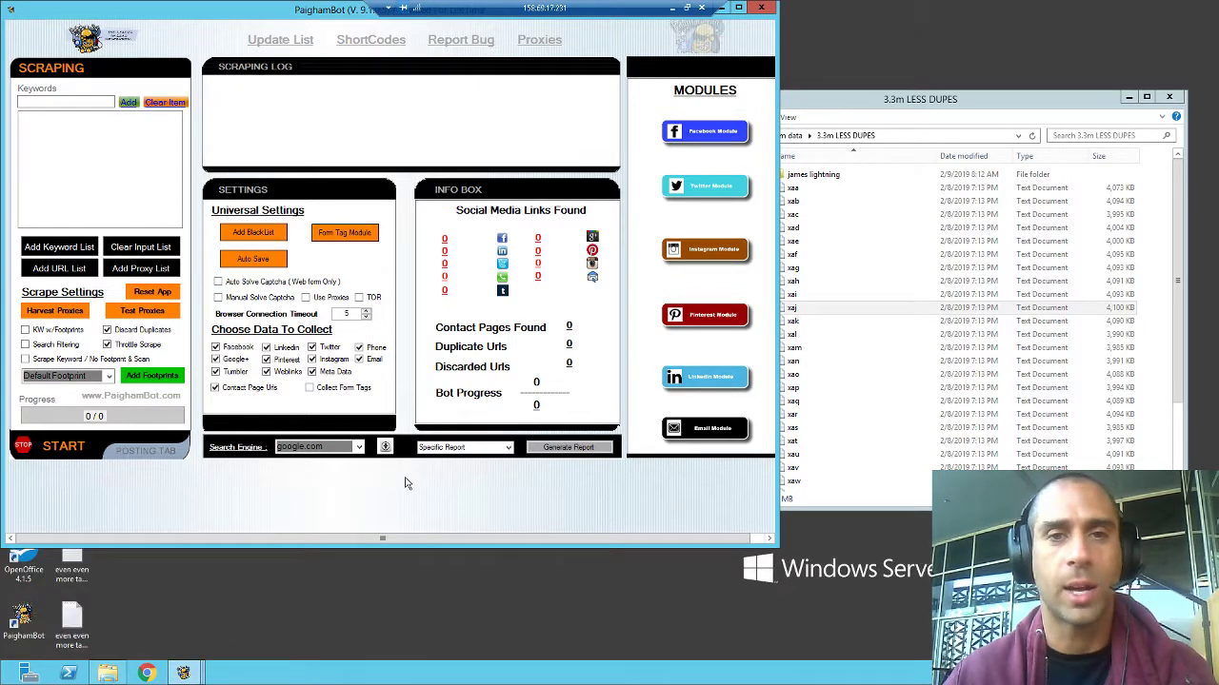
# Step: Add the xak text file from the 3.3m LESS DUPES folder as a URL list
pyautogui.click(48, 269)
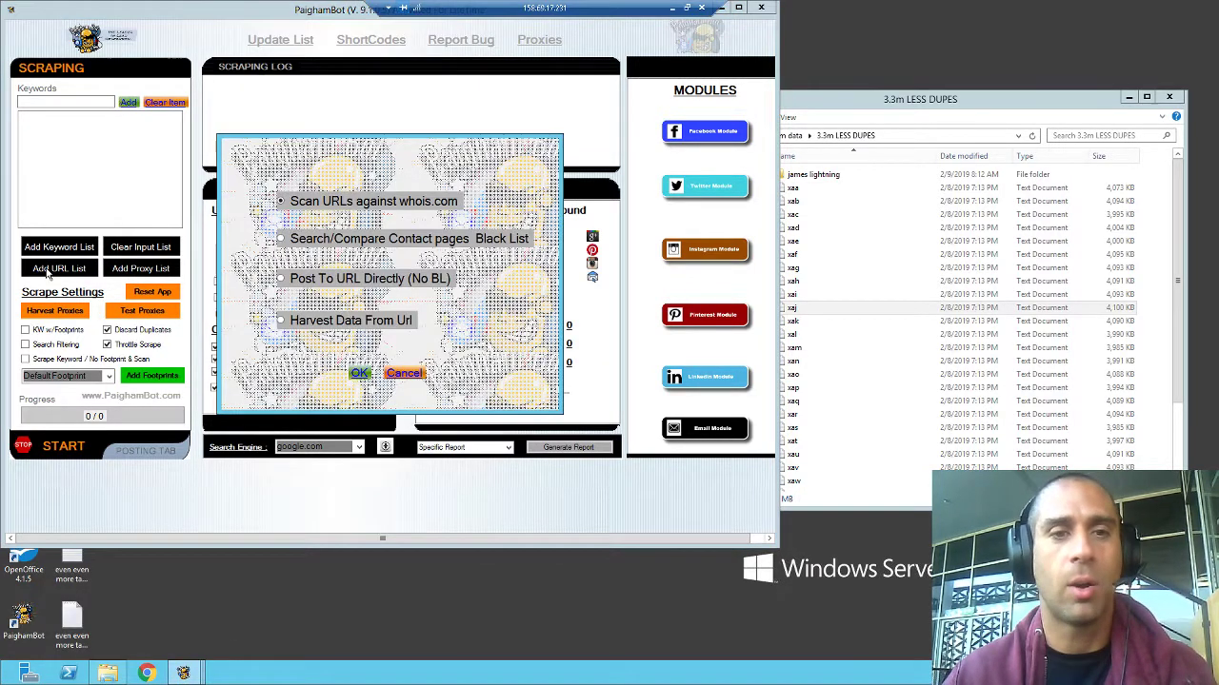
pyautogui.click(358, 373)
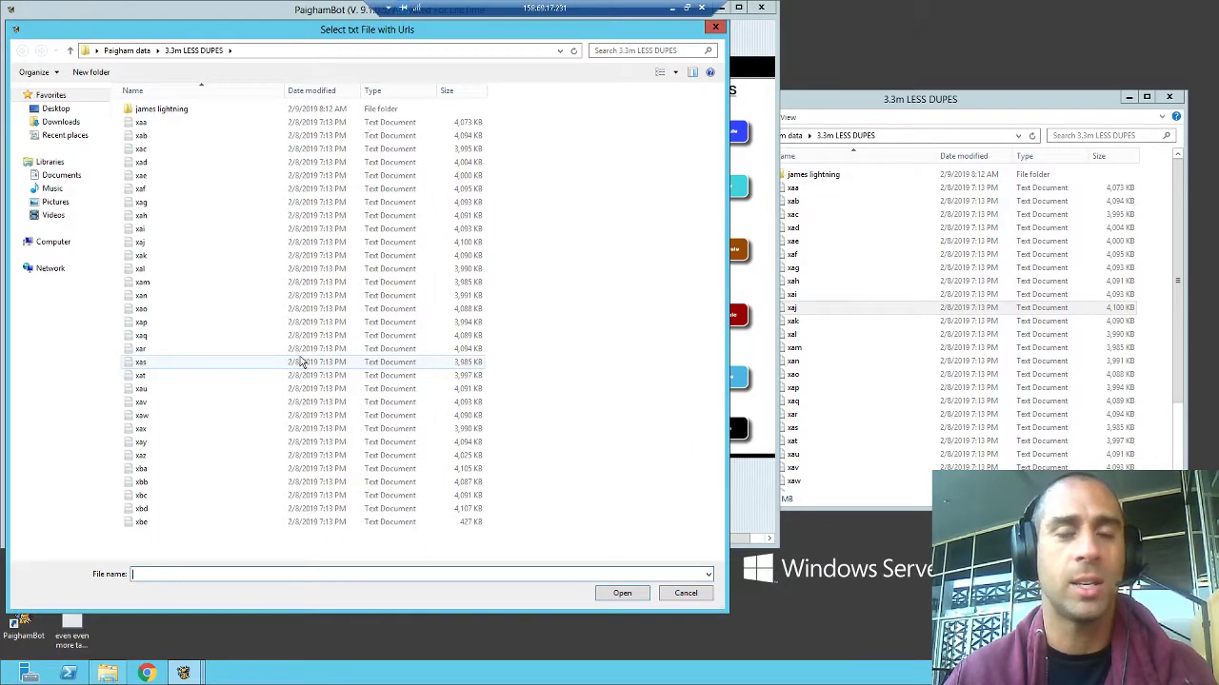
pyautogui.doubleClick(158, 259)
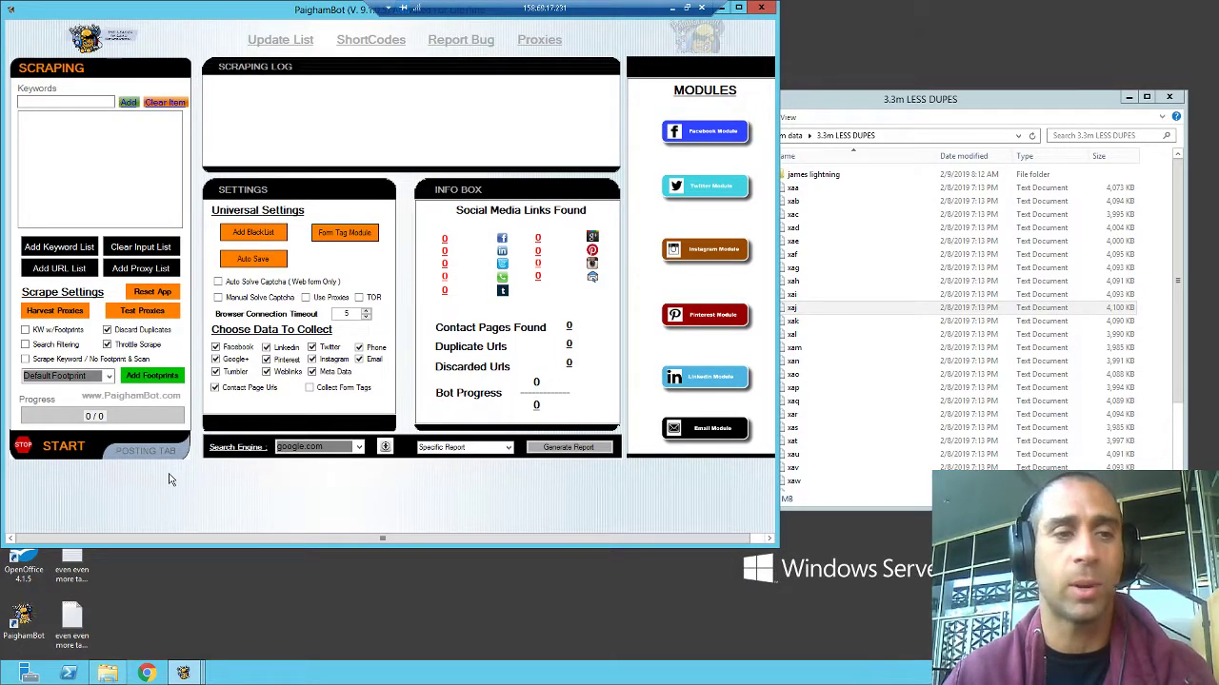
# Step: Switch to another PaighamBot window and load another URL file from 3.3m LESS DUPES, using Post To URL Directly (No BL)
pyautogui.moveTo(184, 676)
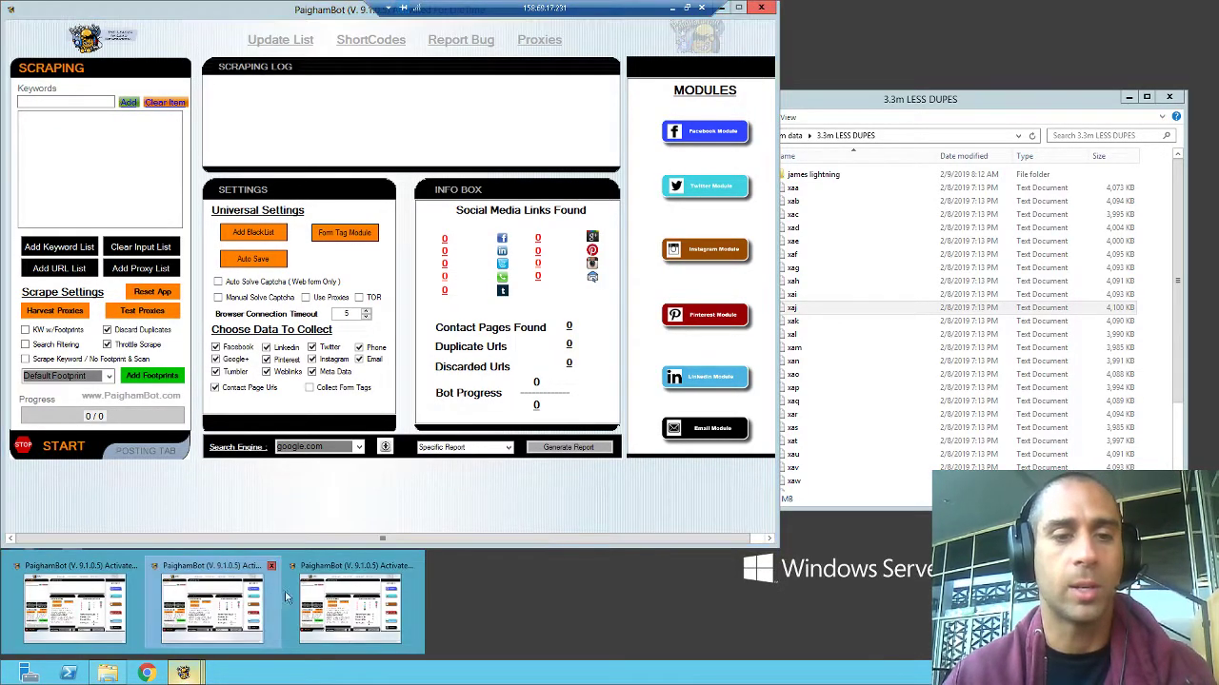
pyautogui.click(211, 600)
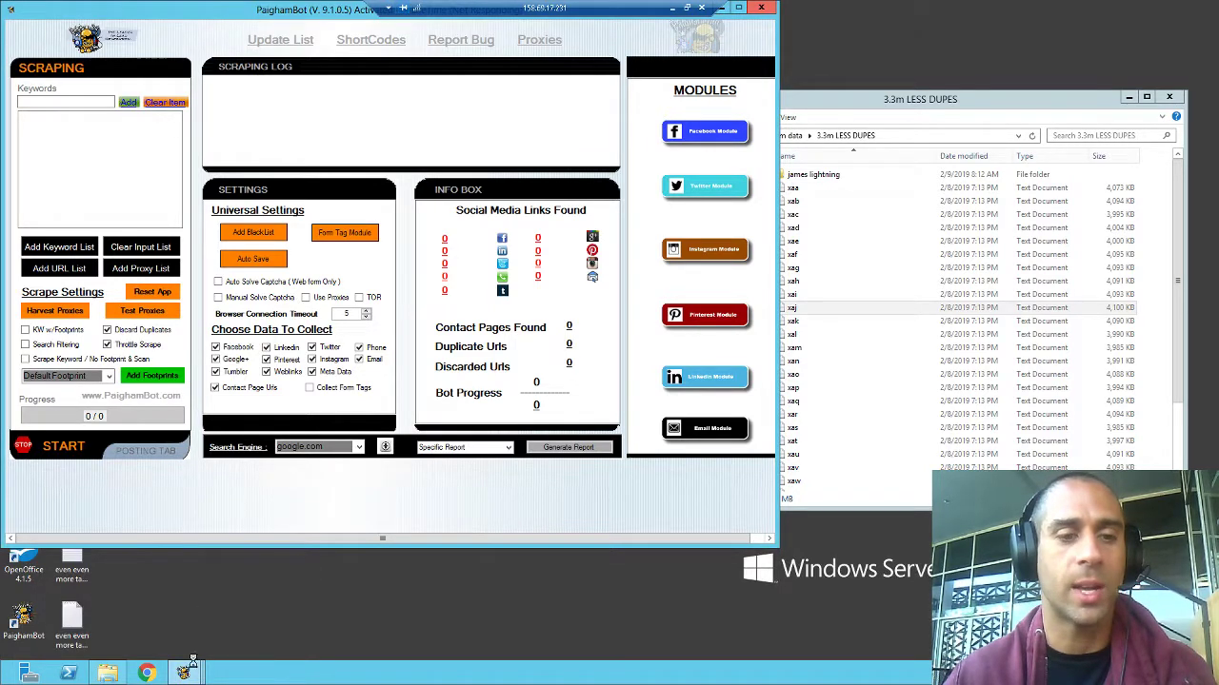
pyautogui.moveTo(186, 672)
pyautogui.click(142, 619)
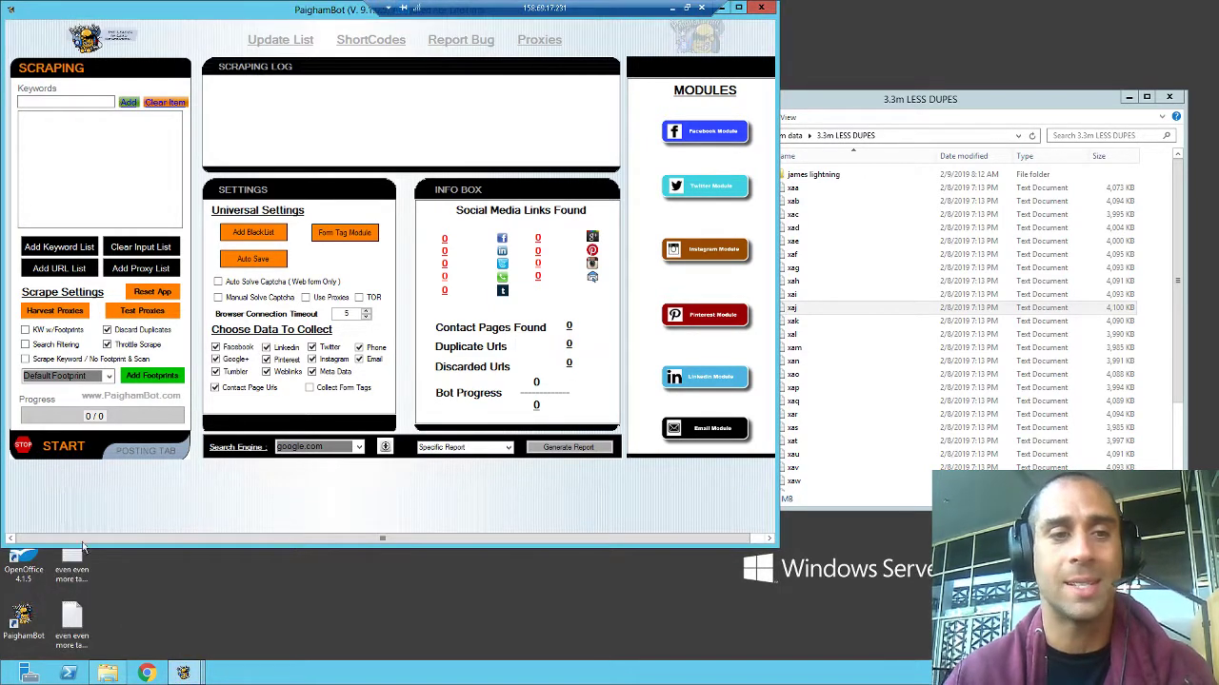
pyautogui.click(59, 269)
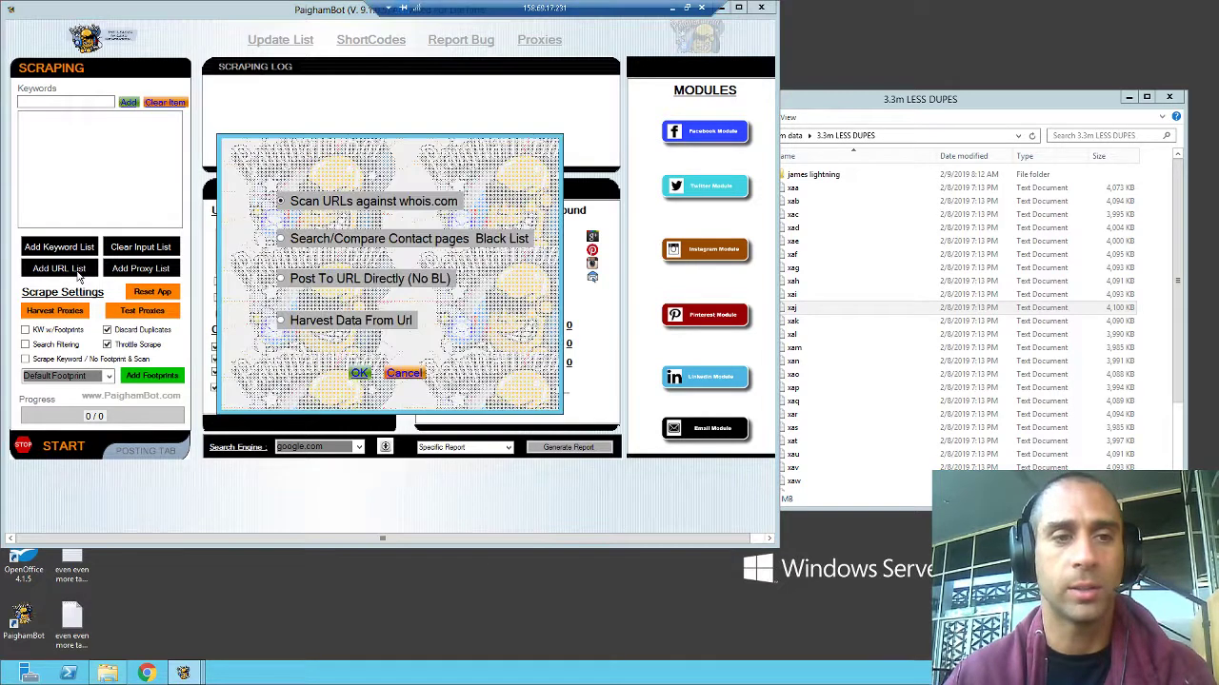
pyautogui.click(319, 279)
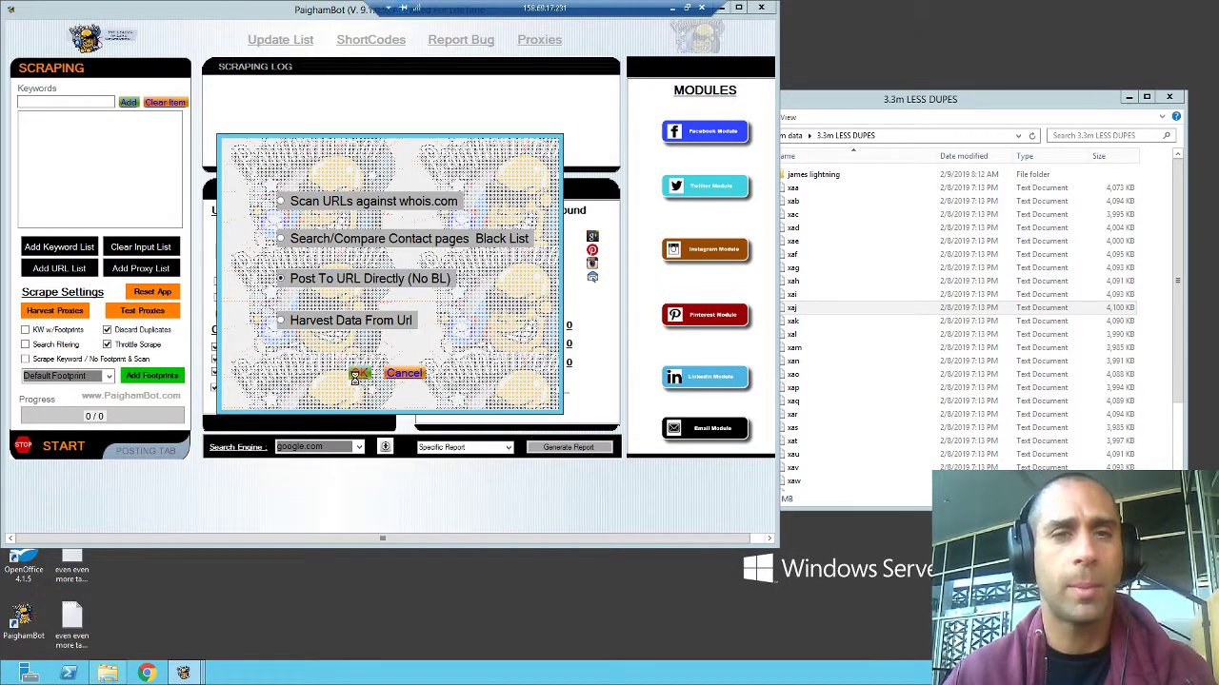
pyautogui.click(358, 374)
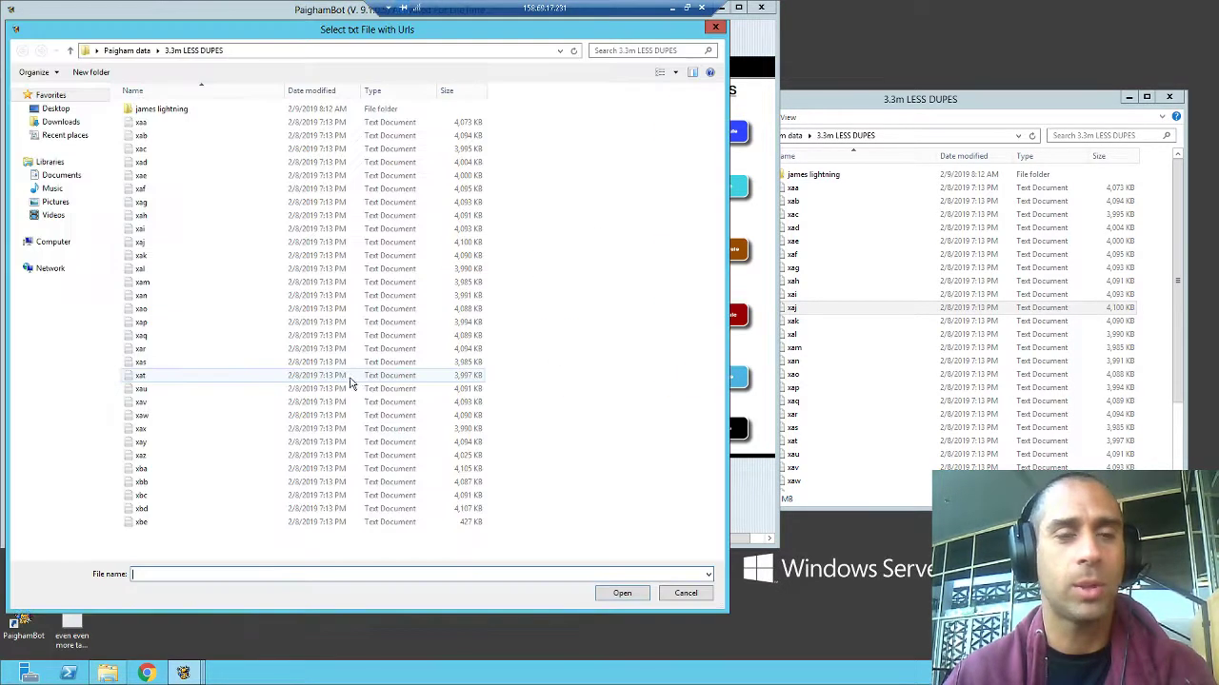
pyautogui.click(169, 278)
pyautogui.click(606, 594)
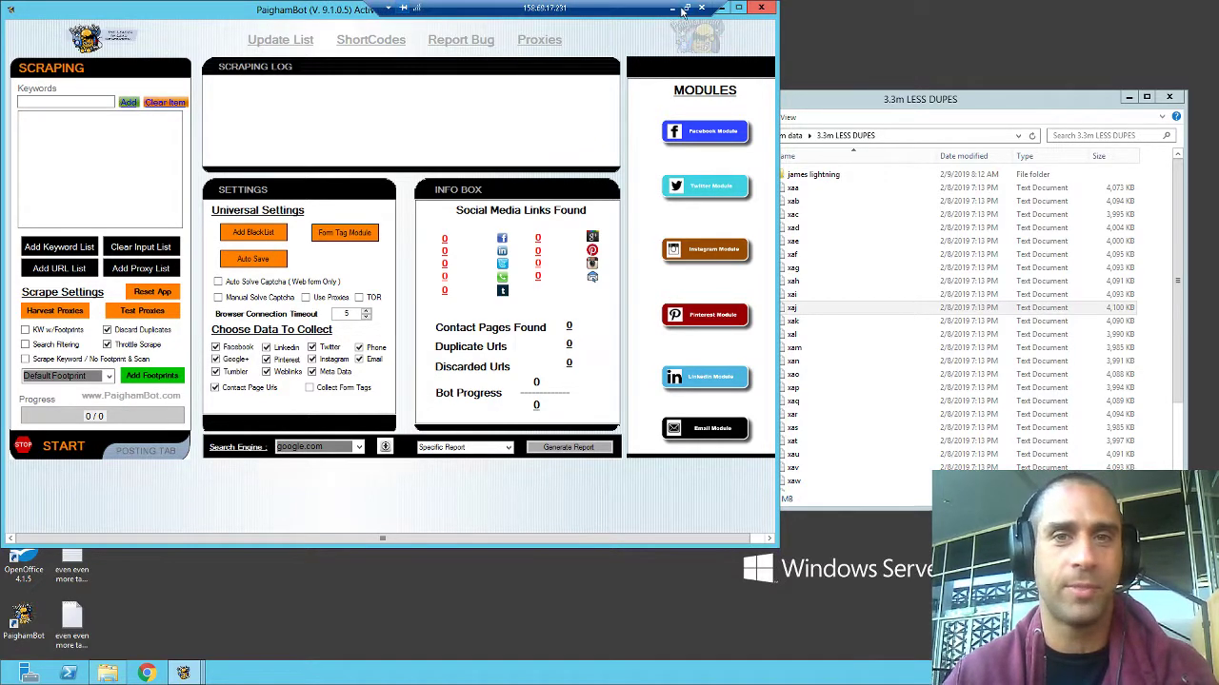
# Step: Minimize the remote session, switch to ClickFunnels in the browser, and open the Marketing Secrets funnel from the funnel list
pyautogui.click(671, 9)
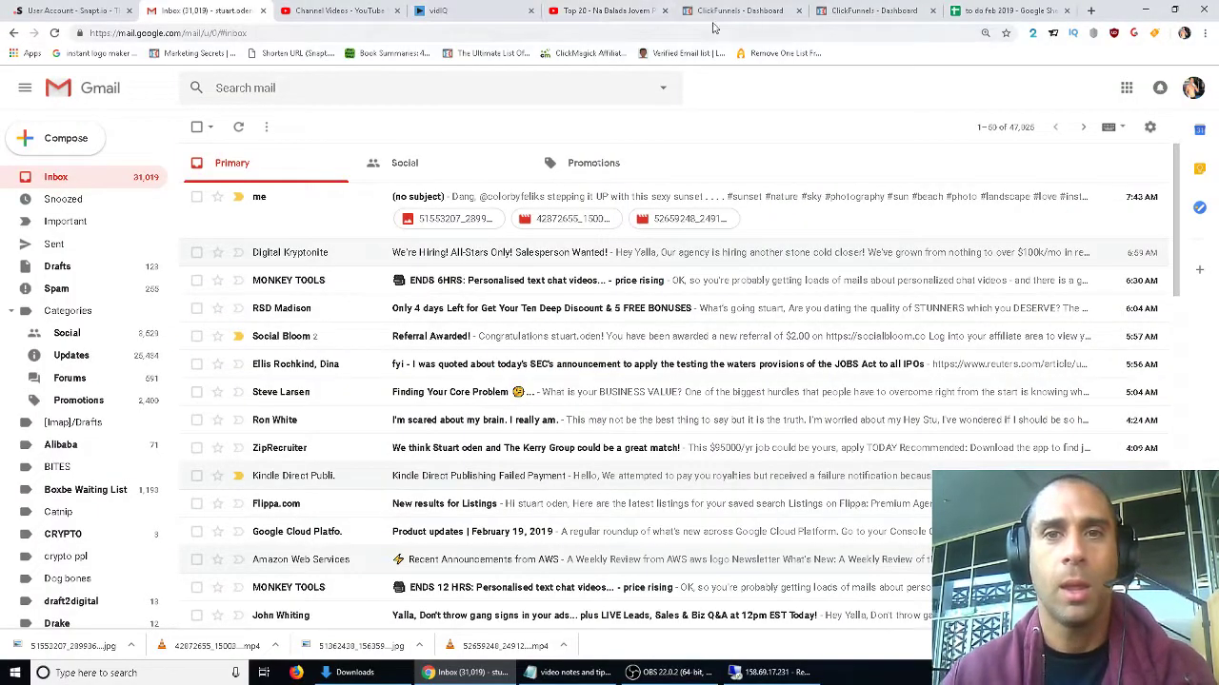
pyautogui.click(860, 10)
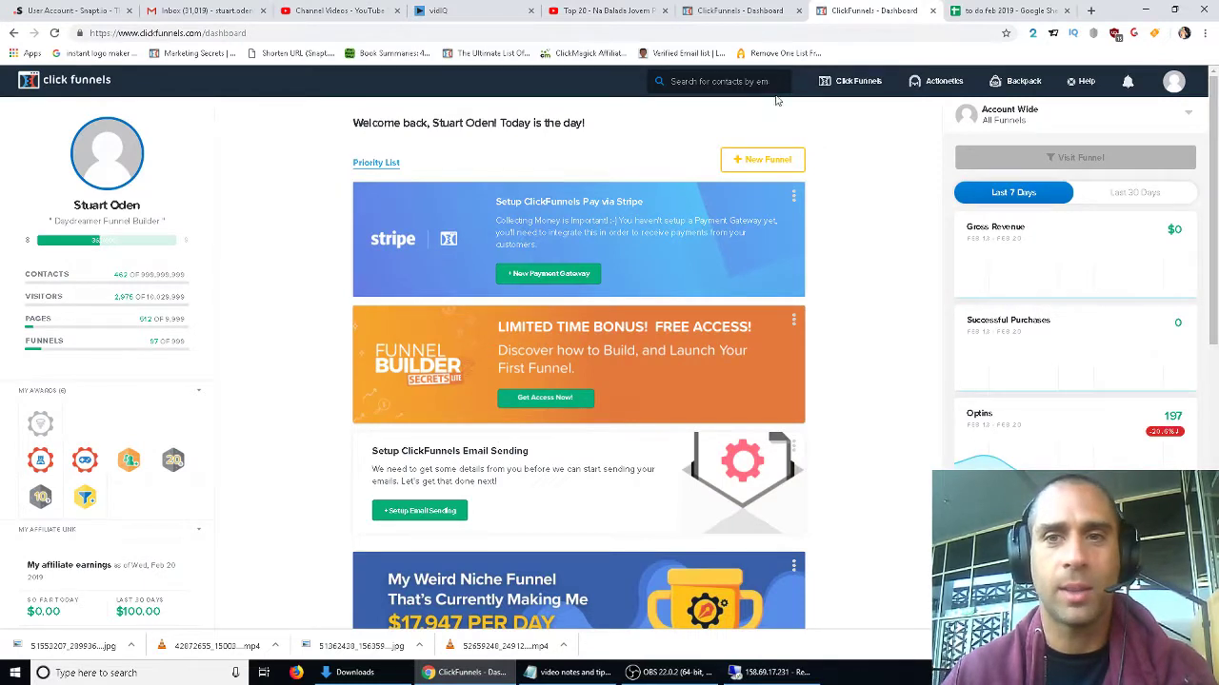
pyautogui.moveTo(838, 86)
pyautogui.click(844, 136)
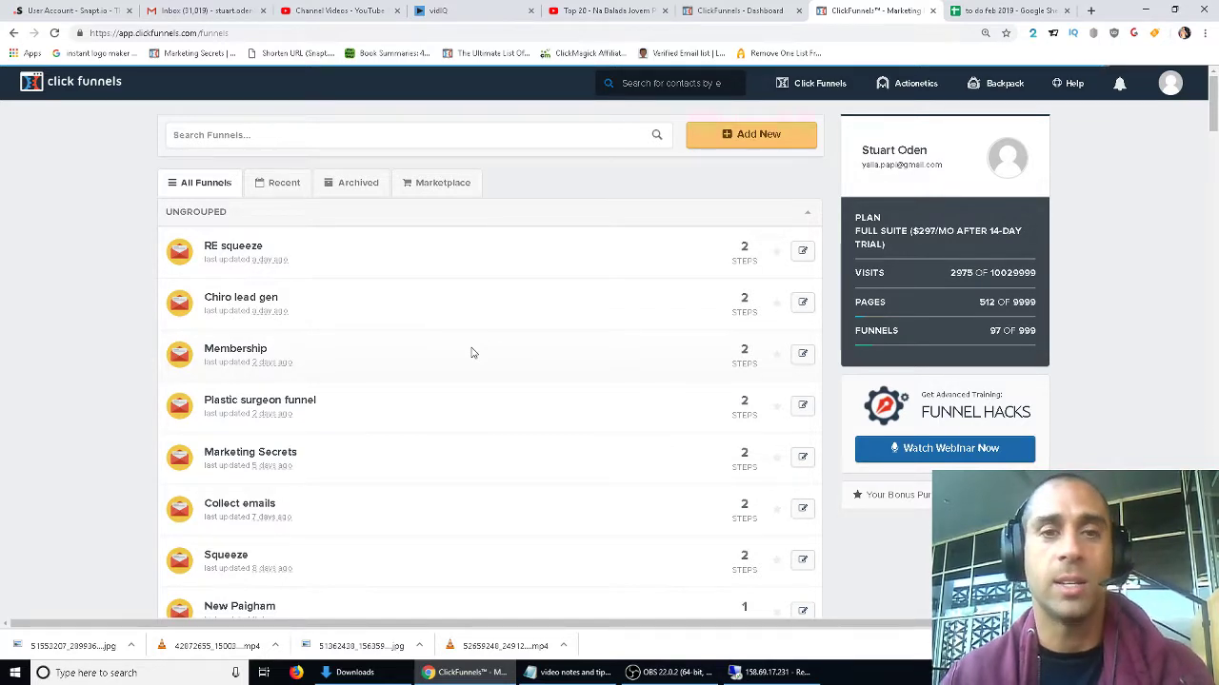
pyautogui.scroll(-2, 470, 353)
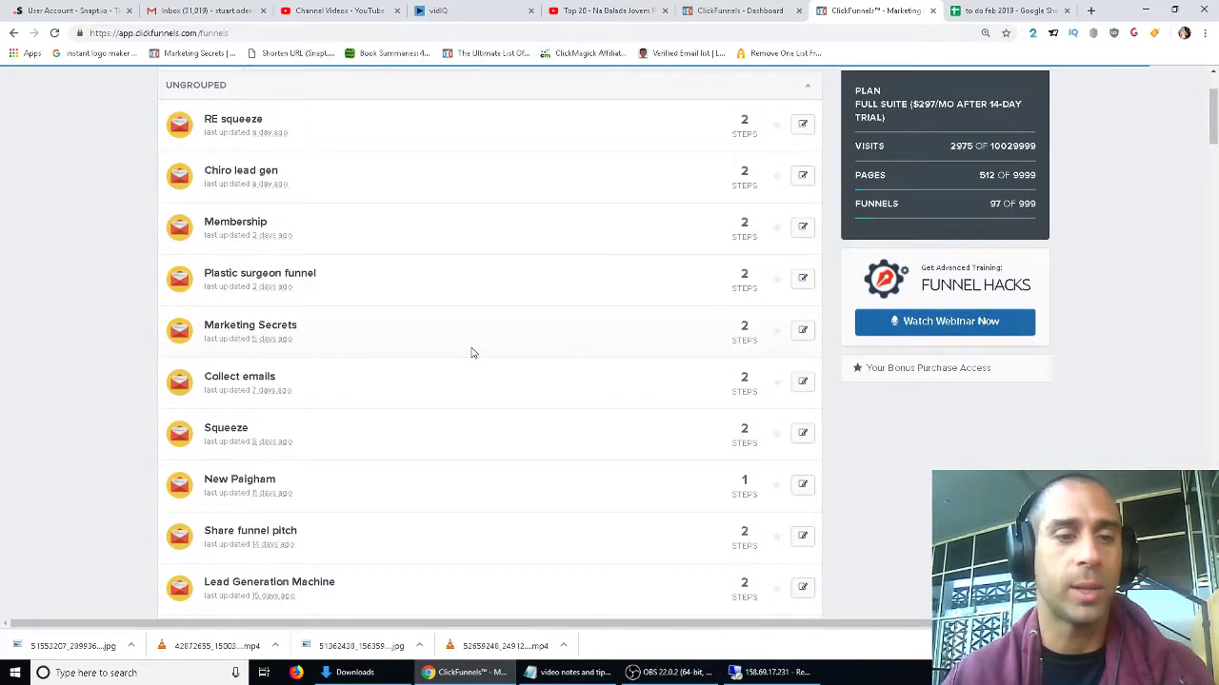
pyautogui.click(255, 326)
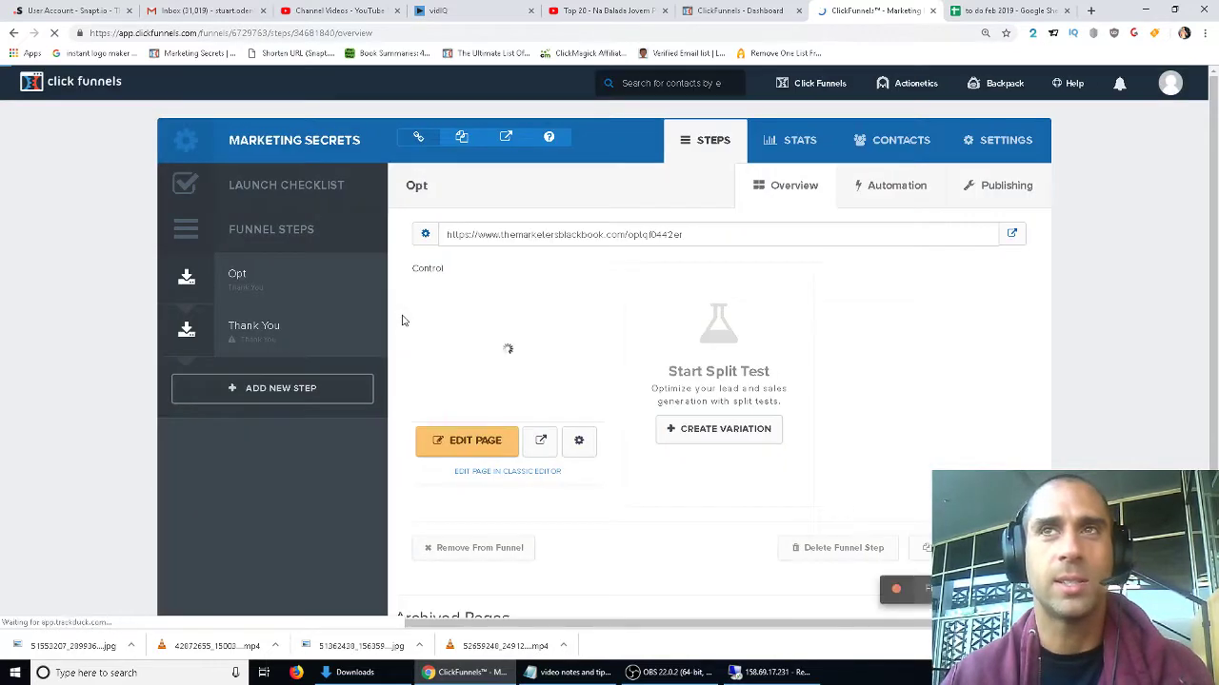
# Step: Open the Marketing Secrets funnel's Thank You step and its stats in separate browser tabs
pyautogui.middleClick(272, 338)
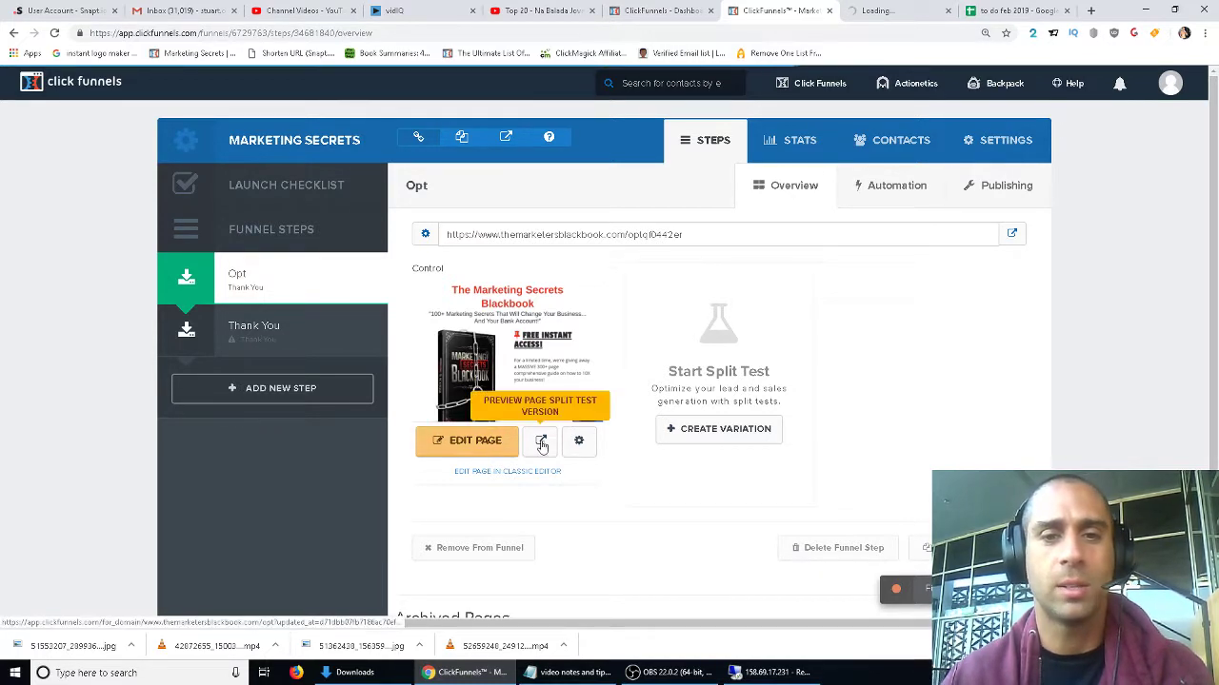
pyautogui.middleClick(800, 142)
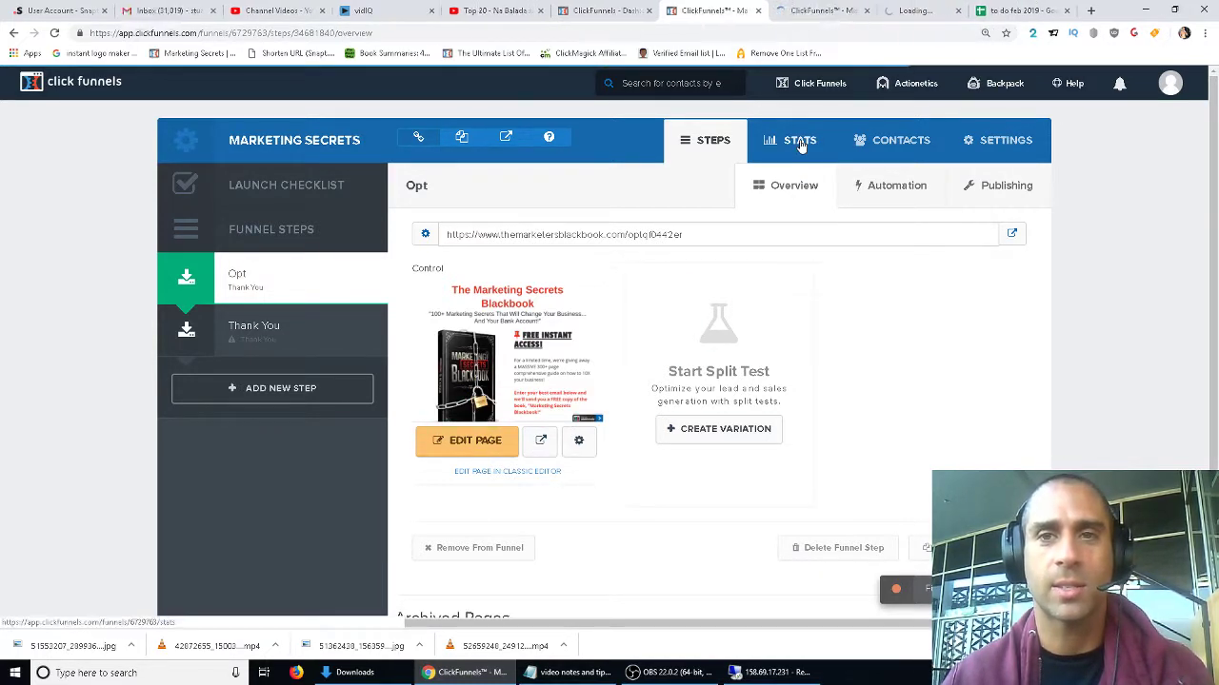
pyautogui.click(786, 9)
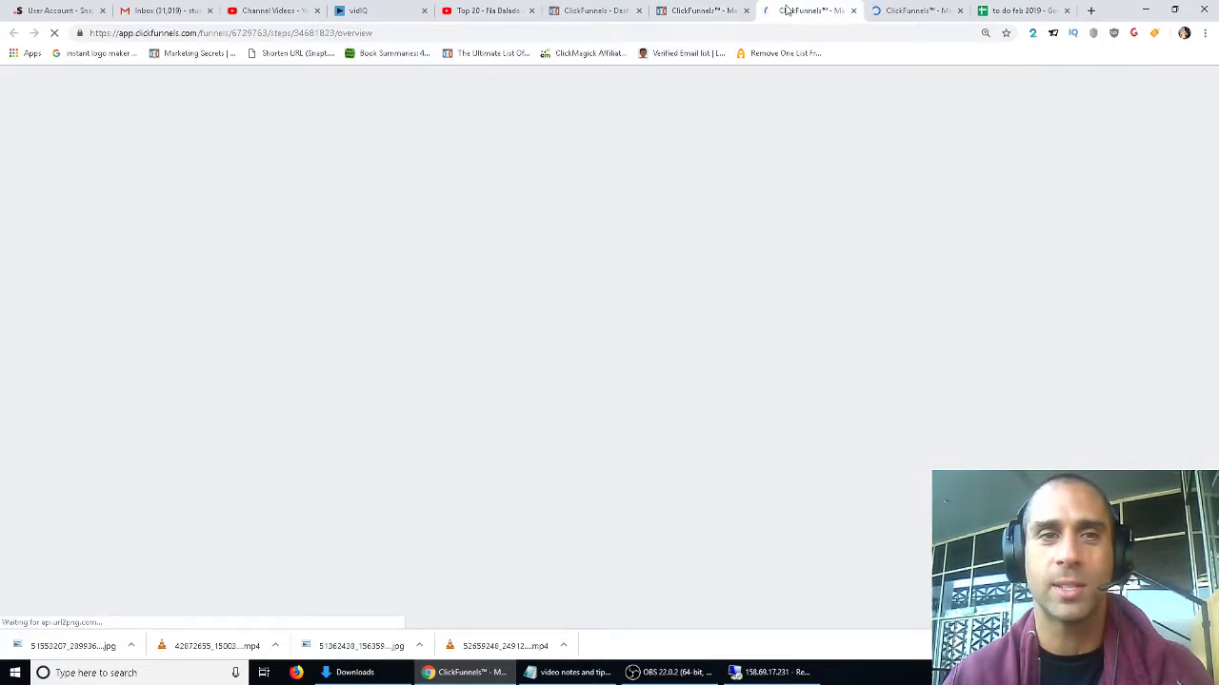
# Step: Return to the Marketing Secrets funnel overview and preview its Opt page
pyautogui.click(700, 9)
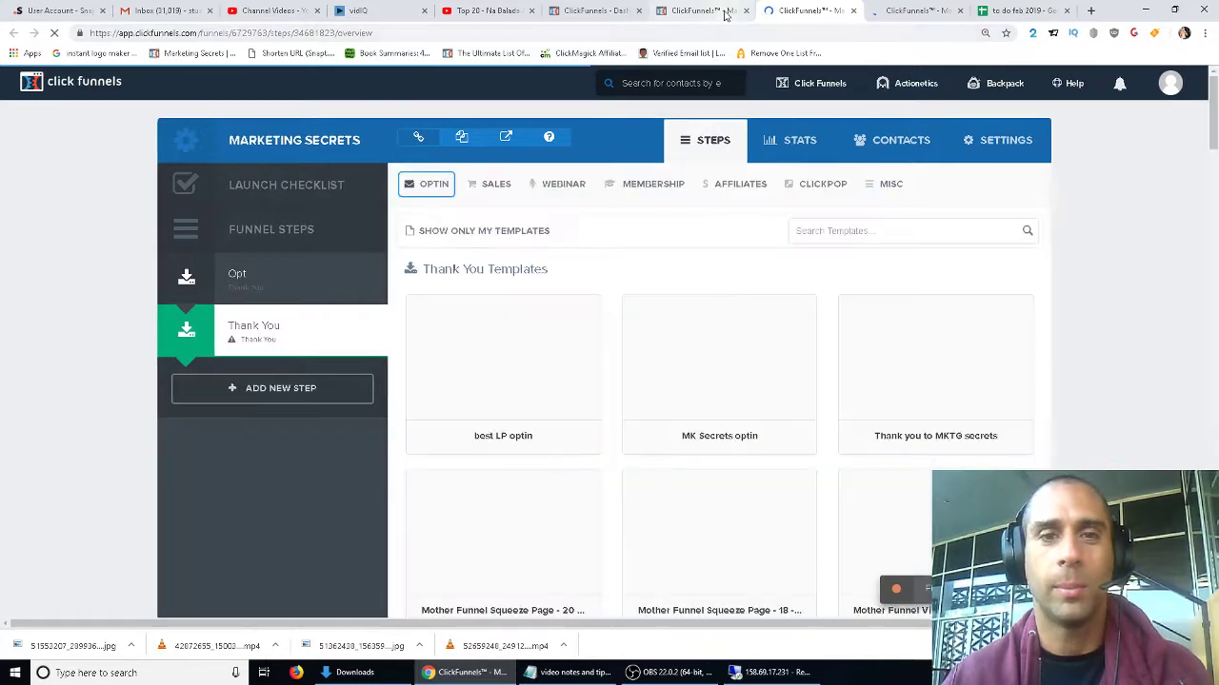
pyautogui.click(540, 443)
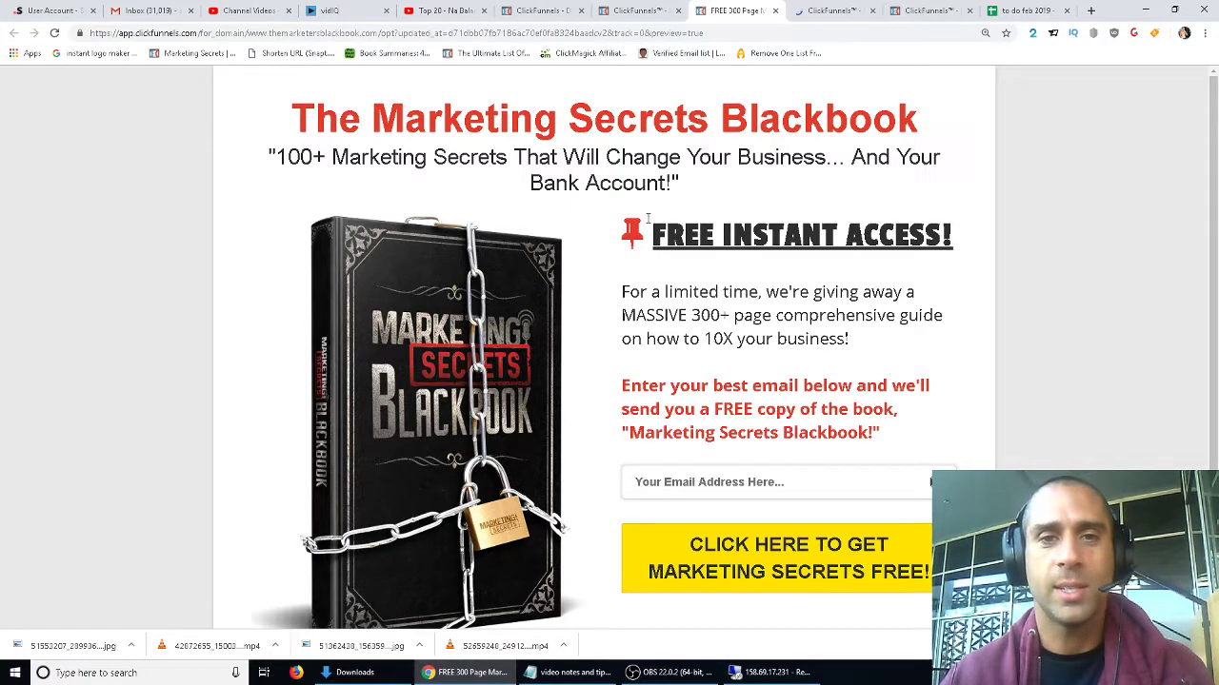
# Step: Review the Opt page preview and compare it with the Marketing Secrets funnel's Opt overview and Thank You templates
pyautogui.scroll(-2, 542, 354)
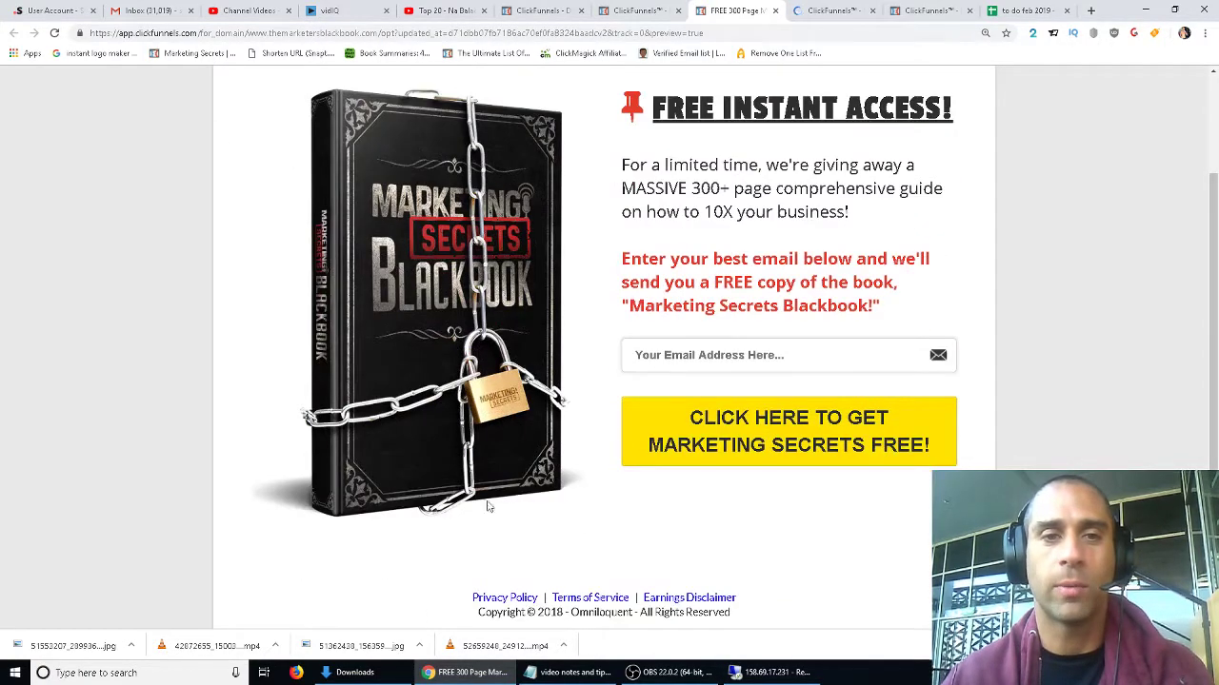
pyautogui.scroll(1, 409, 299)
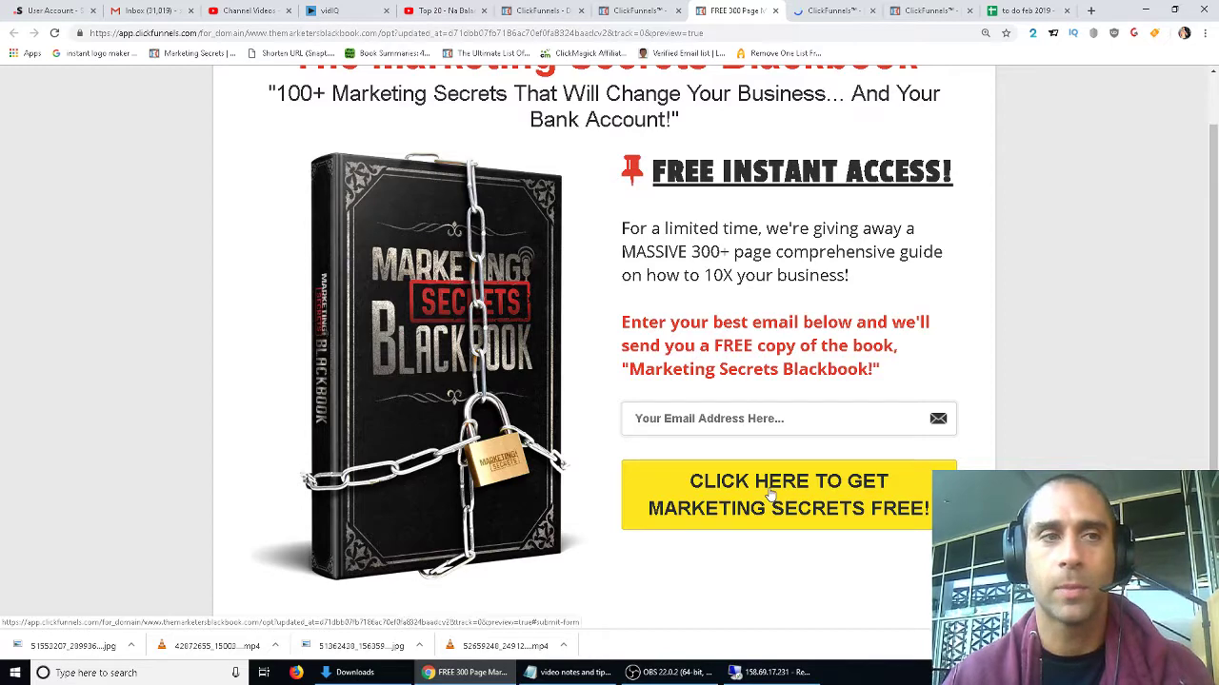
pyautogui.click(836, 10)
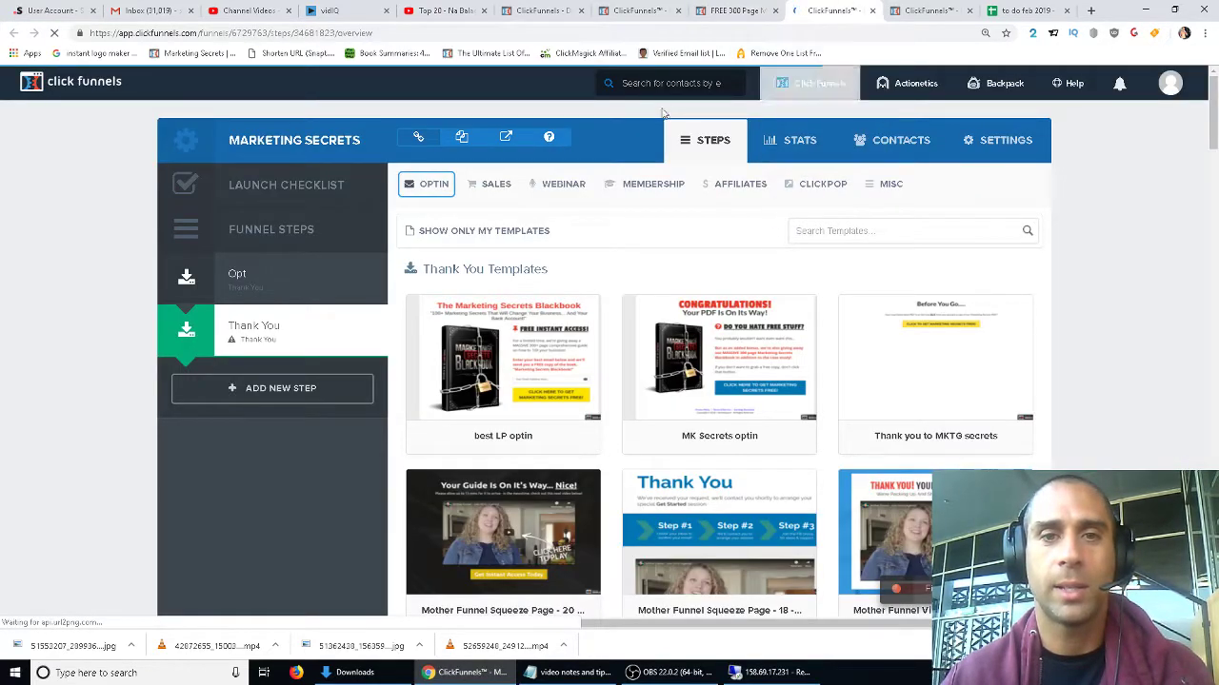
pyautogui.click(636, 11)
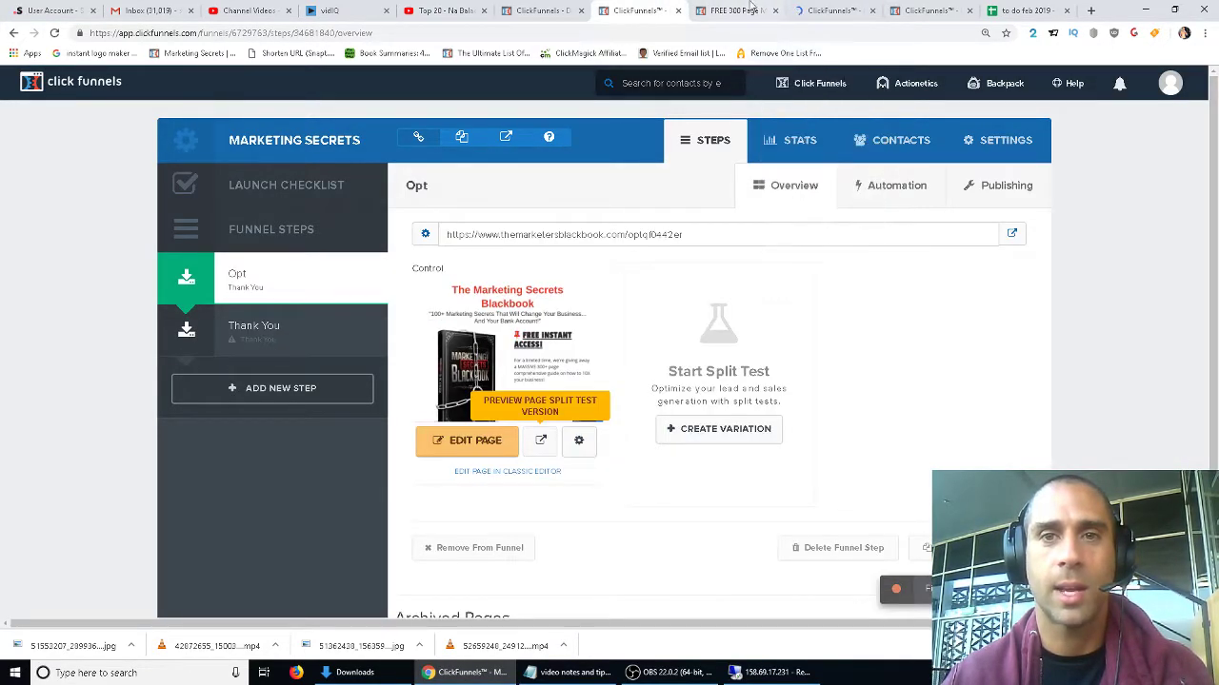
pyautogui.click(750, 8)
pyautogui.click(540, 10)
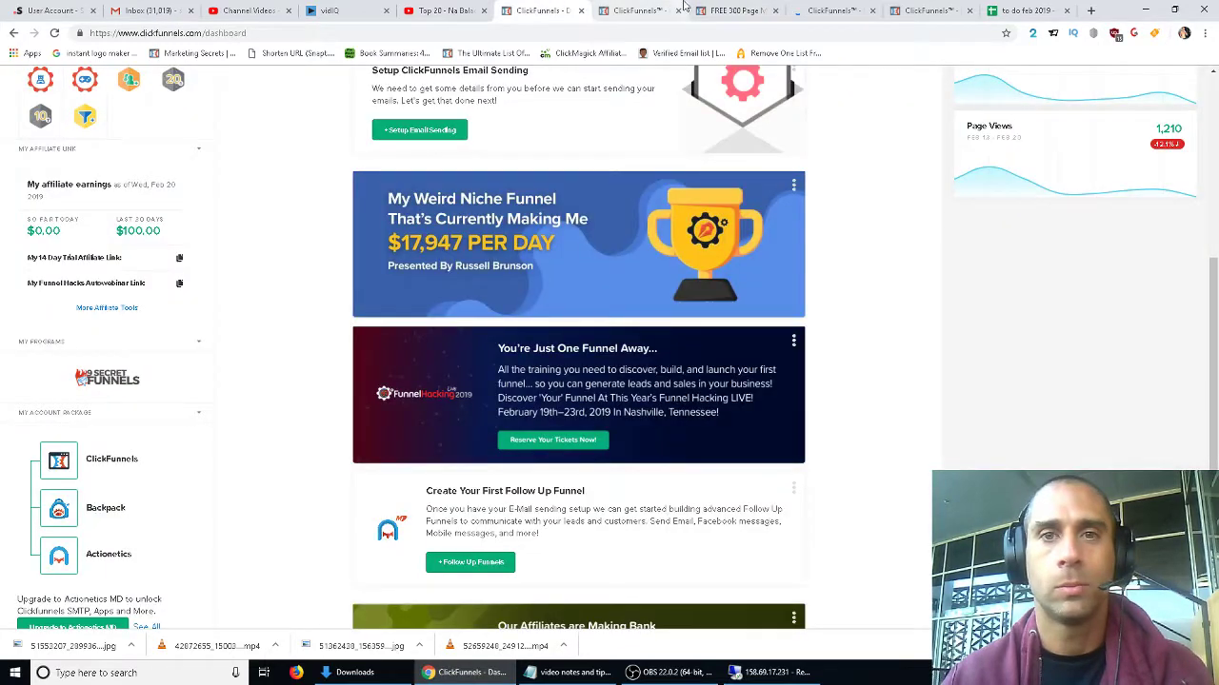
pyautogui.click(721, 9)
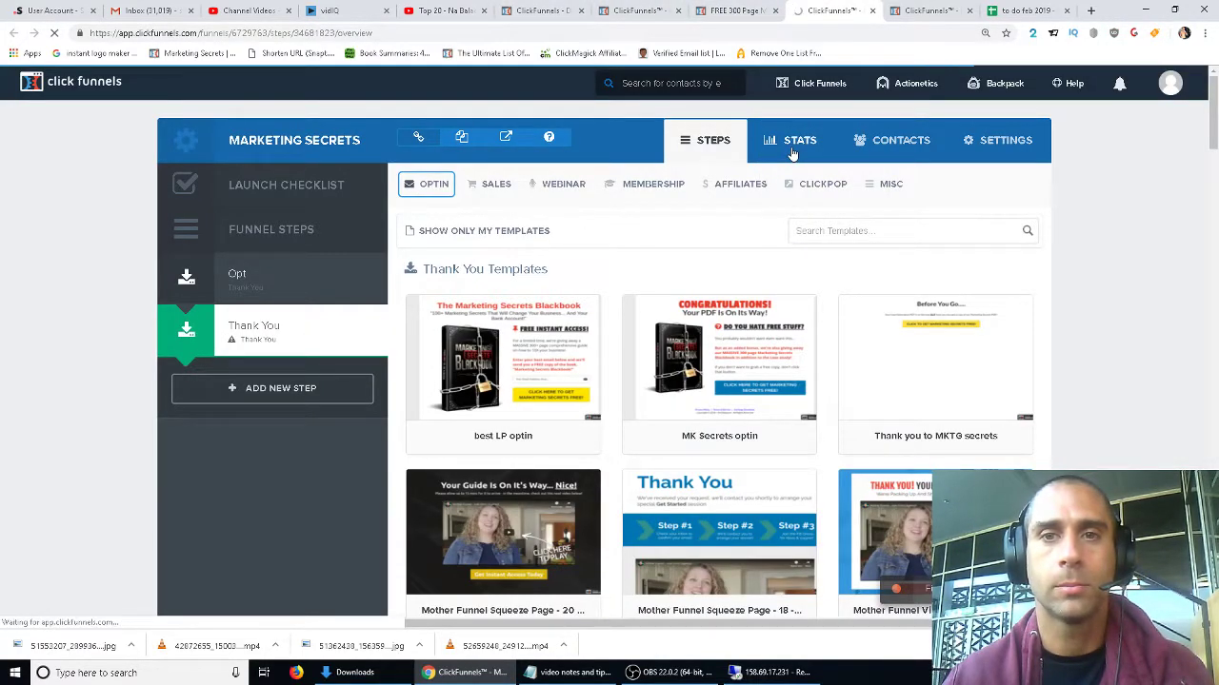
pyautogui.click(733, 11)
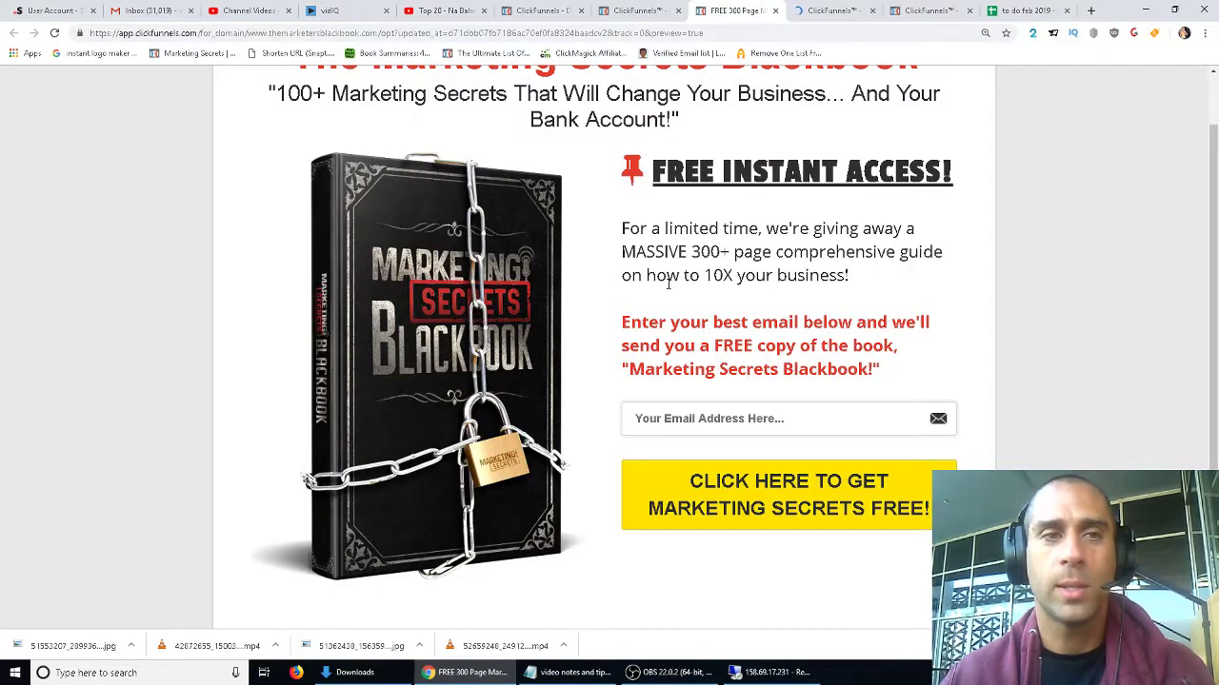
pyautogui.click(607, 10)
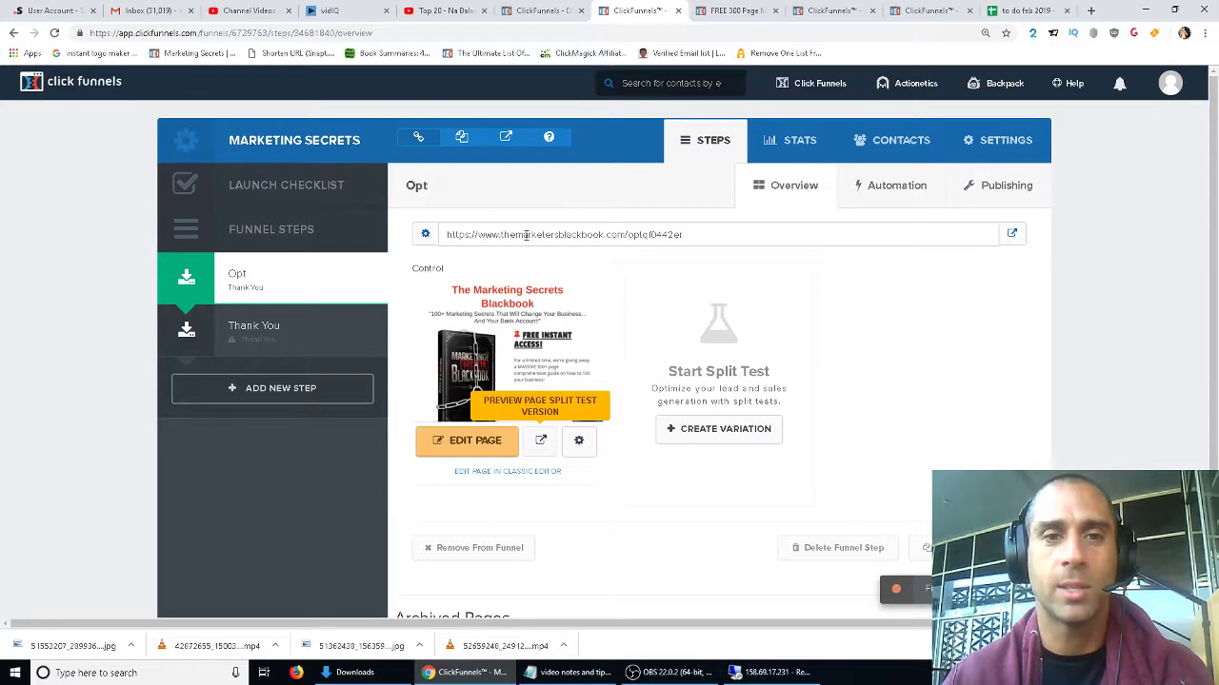
# Step: Check the Marketing Secrets funnel's page view and opt-in stats, revisit the Opt page preview and return to the Opt overview
pyautogui.click(824, 10)
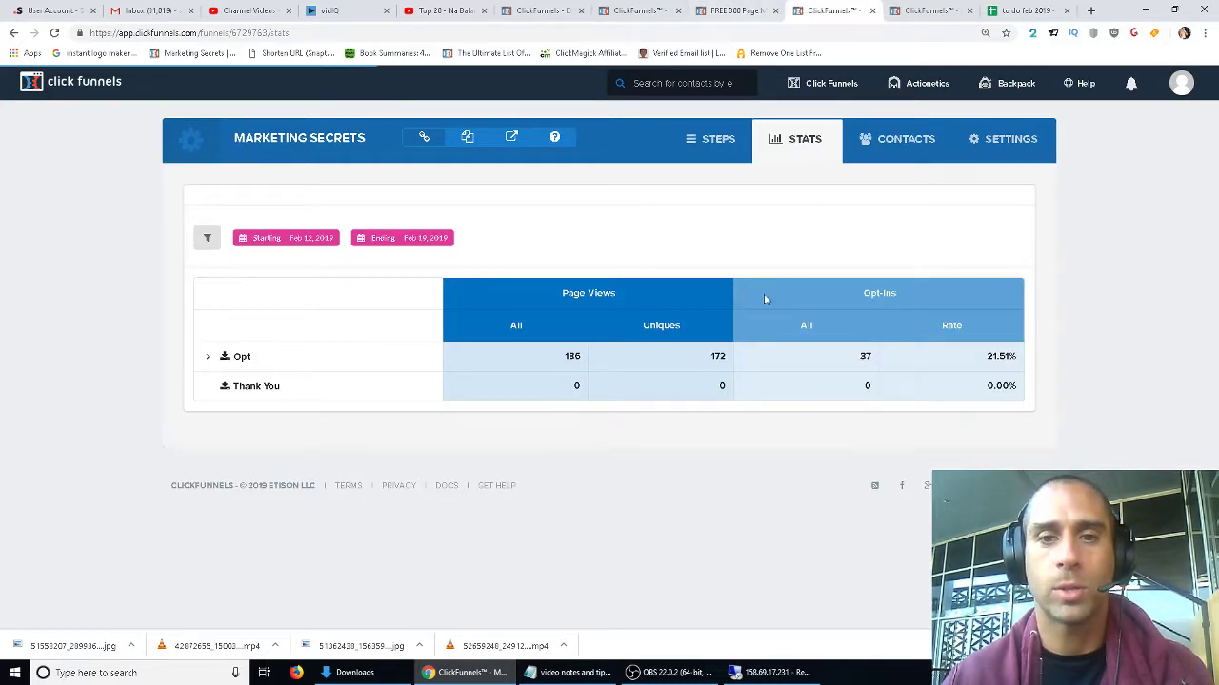
pyautogui.click(708, 9)
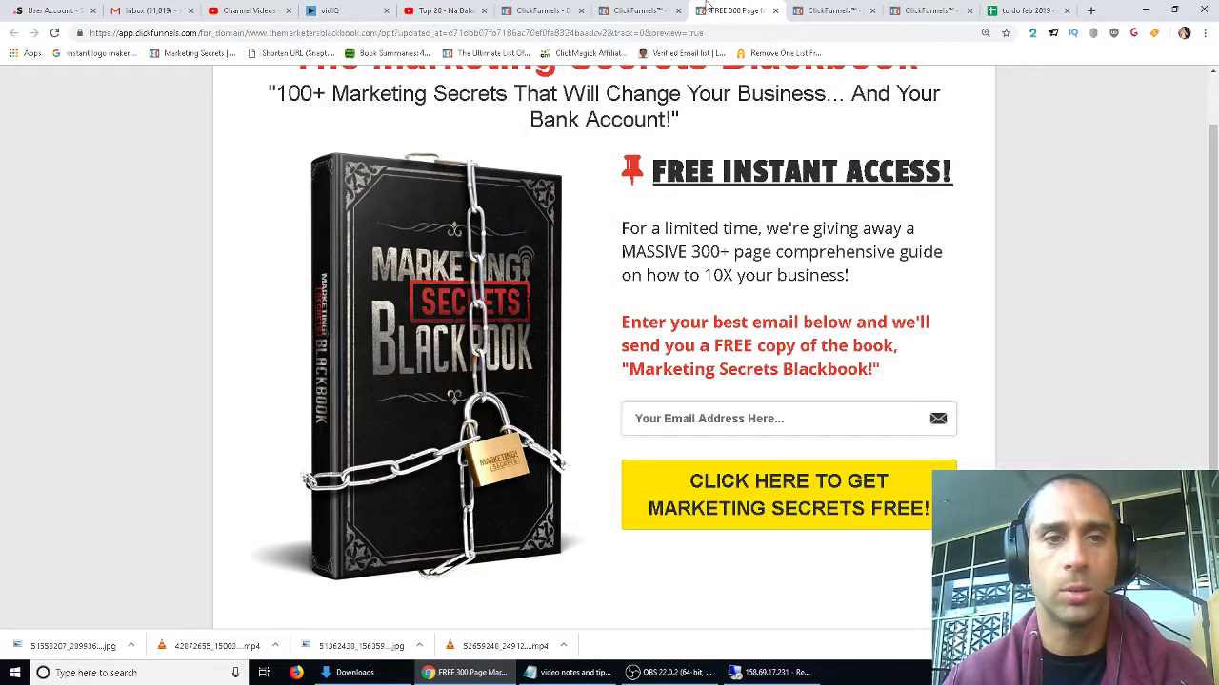
pyautogui.click(610, 10)
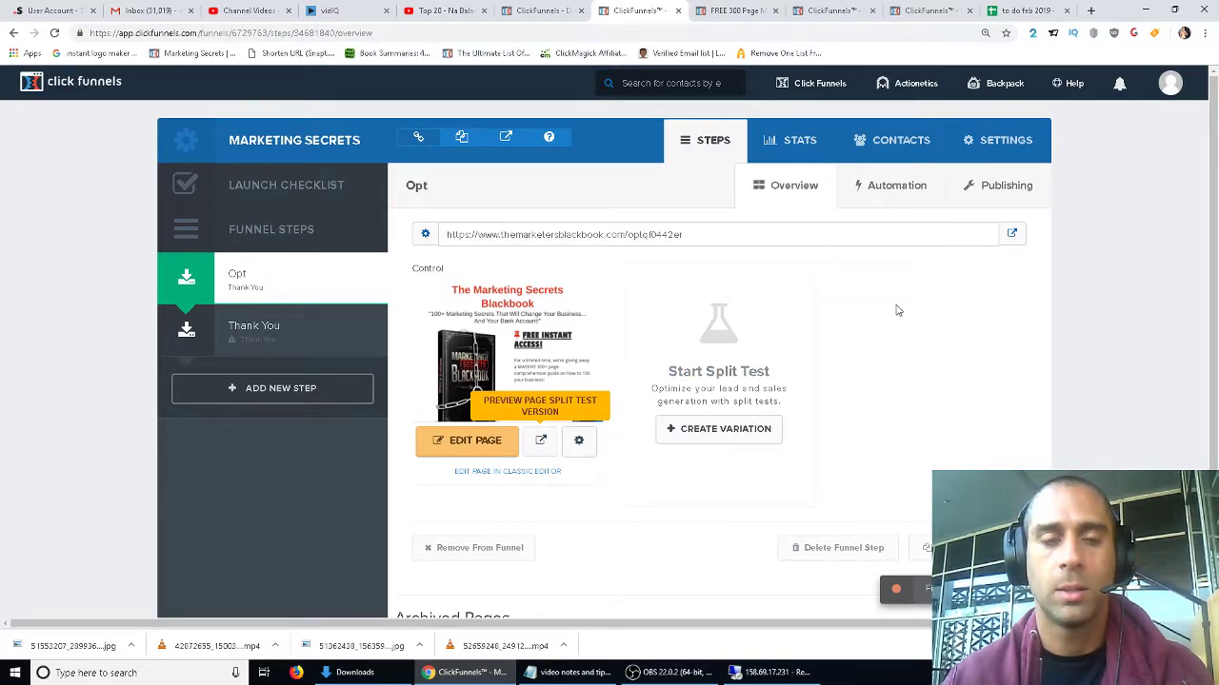
# Step: Open the funnel's Thank You step and view its templates after another look at the Opt page preview
pyautogui.click(230, 337)
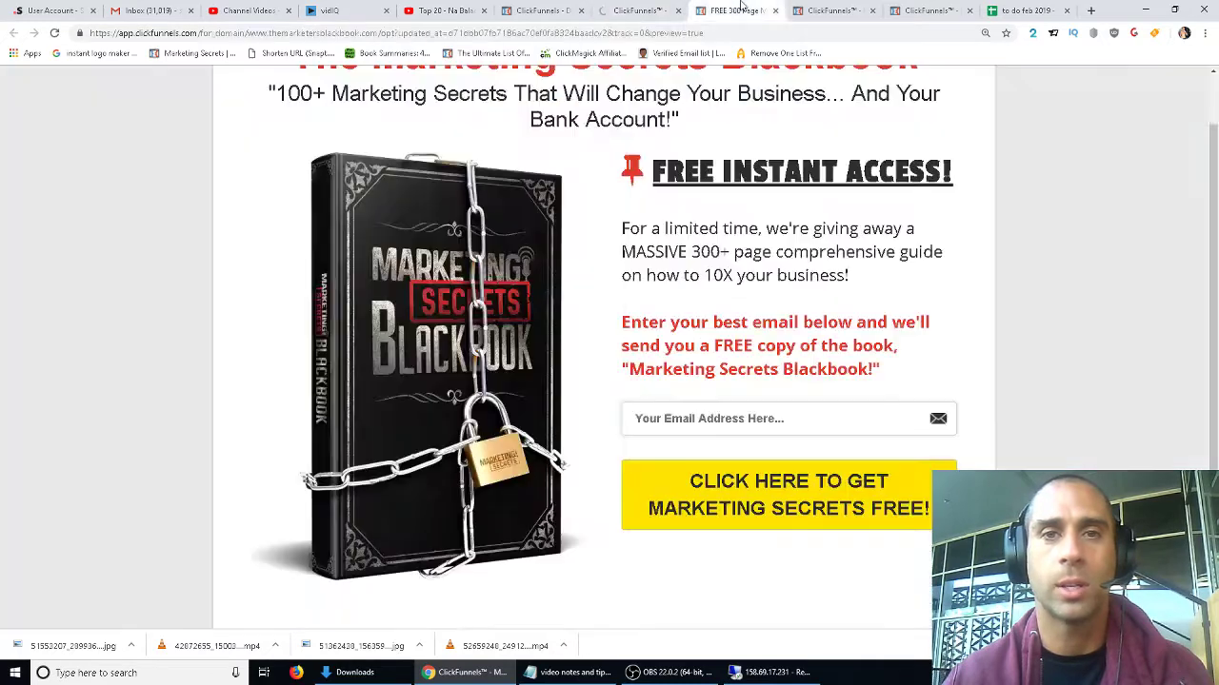
pyautogui.click(738, 10)
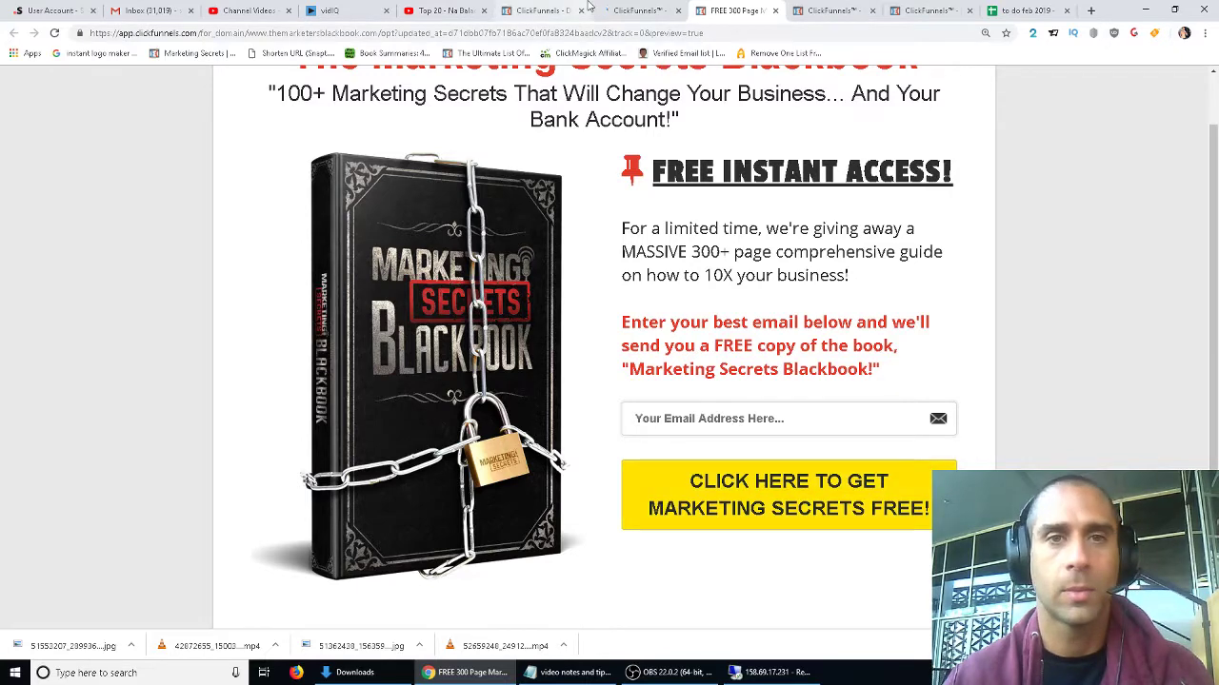
pyautogui.click(543, 11)
pyautogui.click(651, 11)
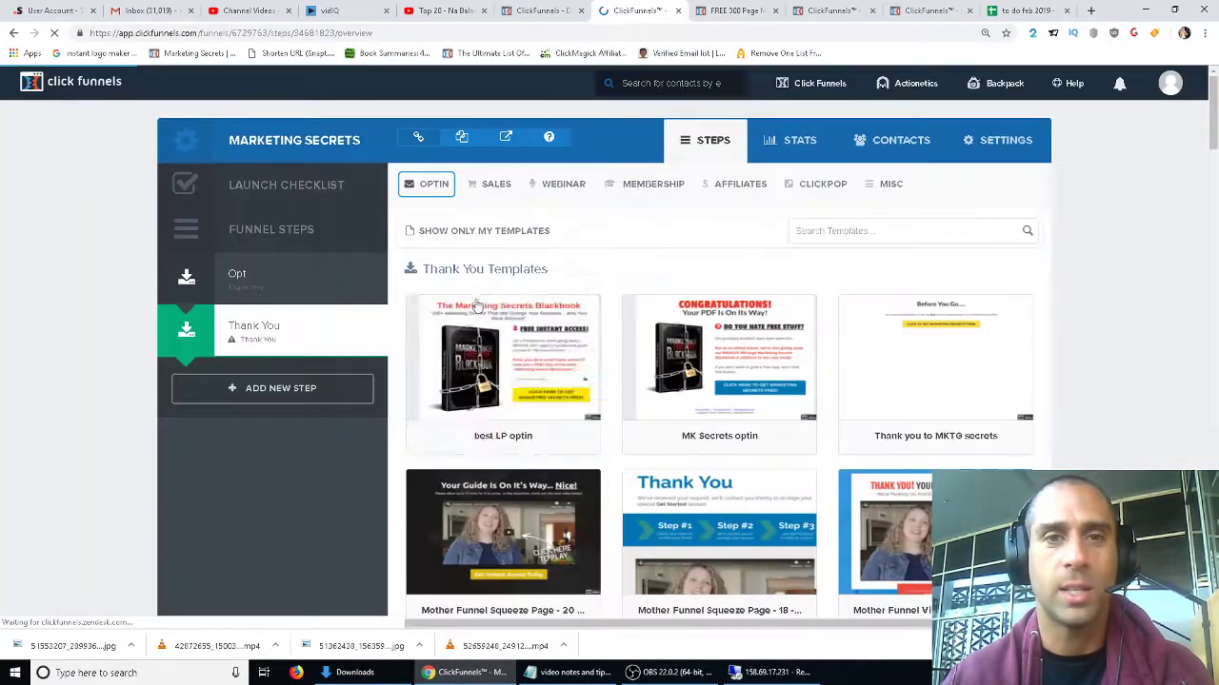
# Step: Open the Opt step's page in the editor and inspect the settings of its yellow opt-in button
pyautogui.click(304, 282)
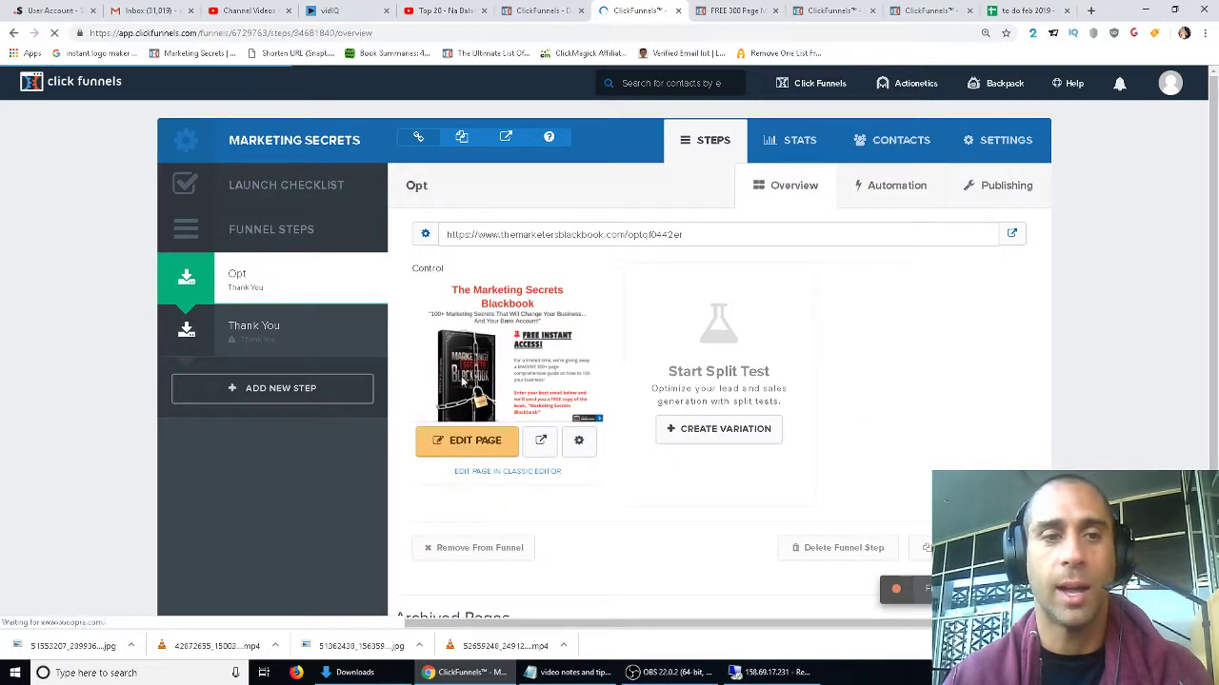
pyautogui.click(488, 450)
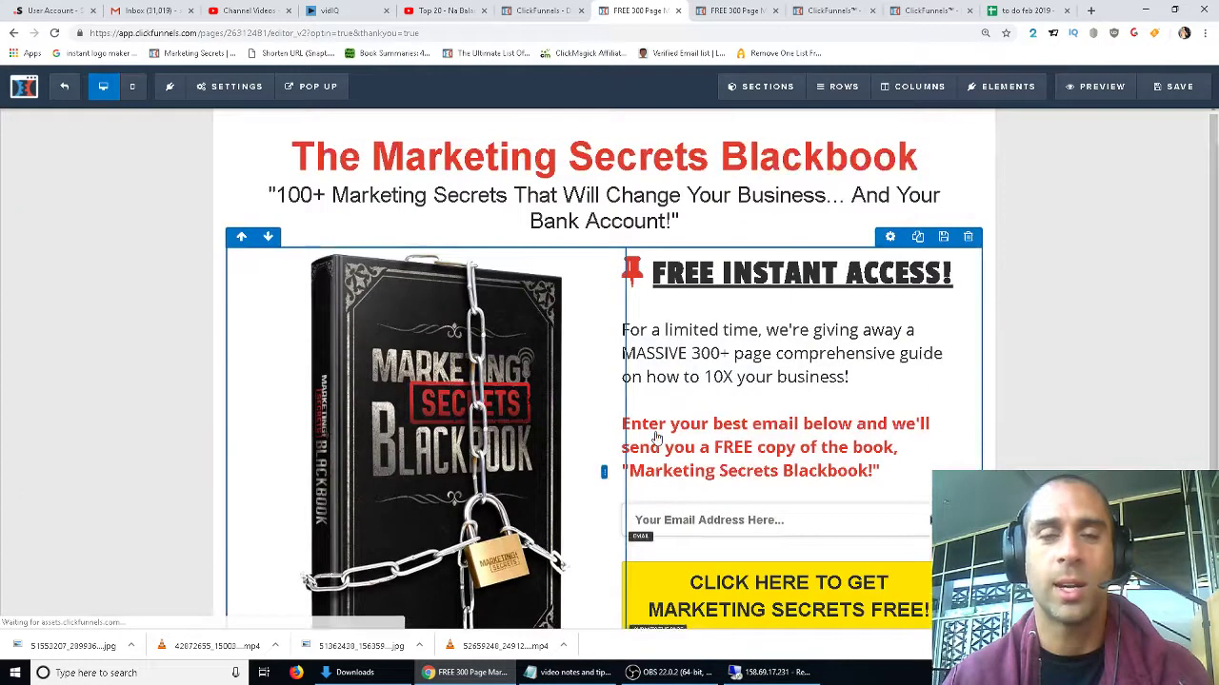
pyautogui.scroll(-2, 862, 533)
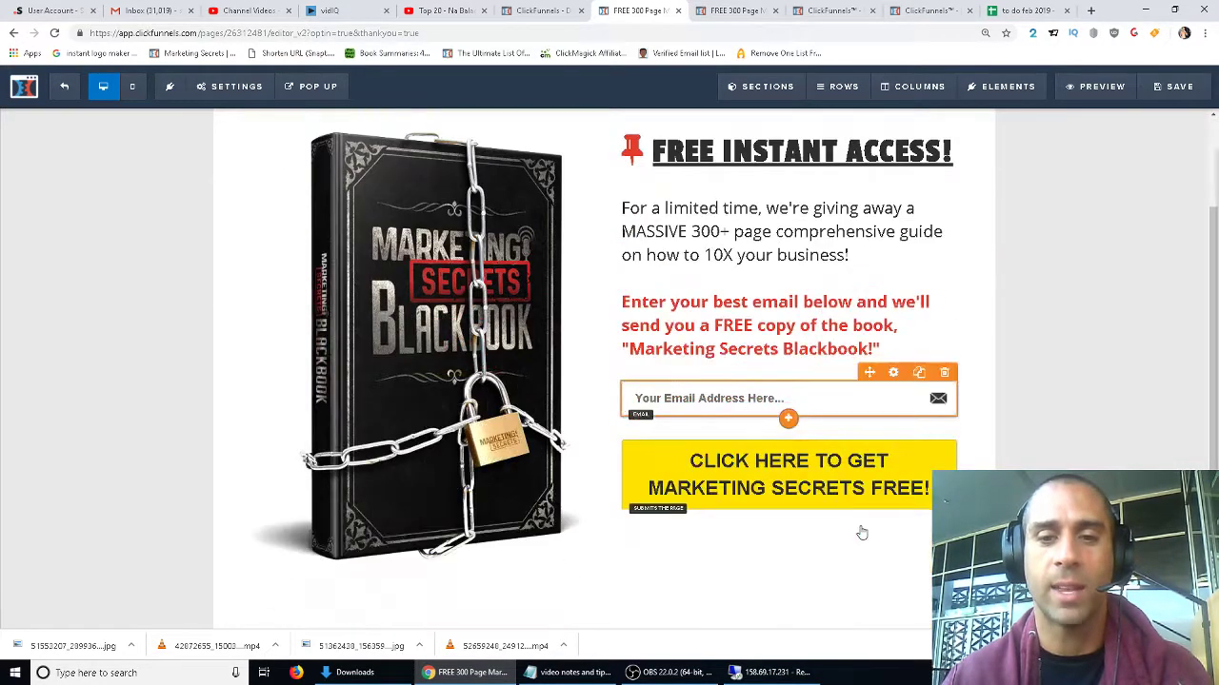
pyautogui.click(852, 467)
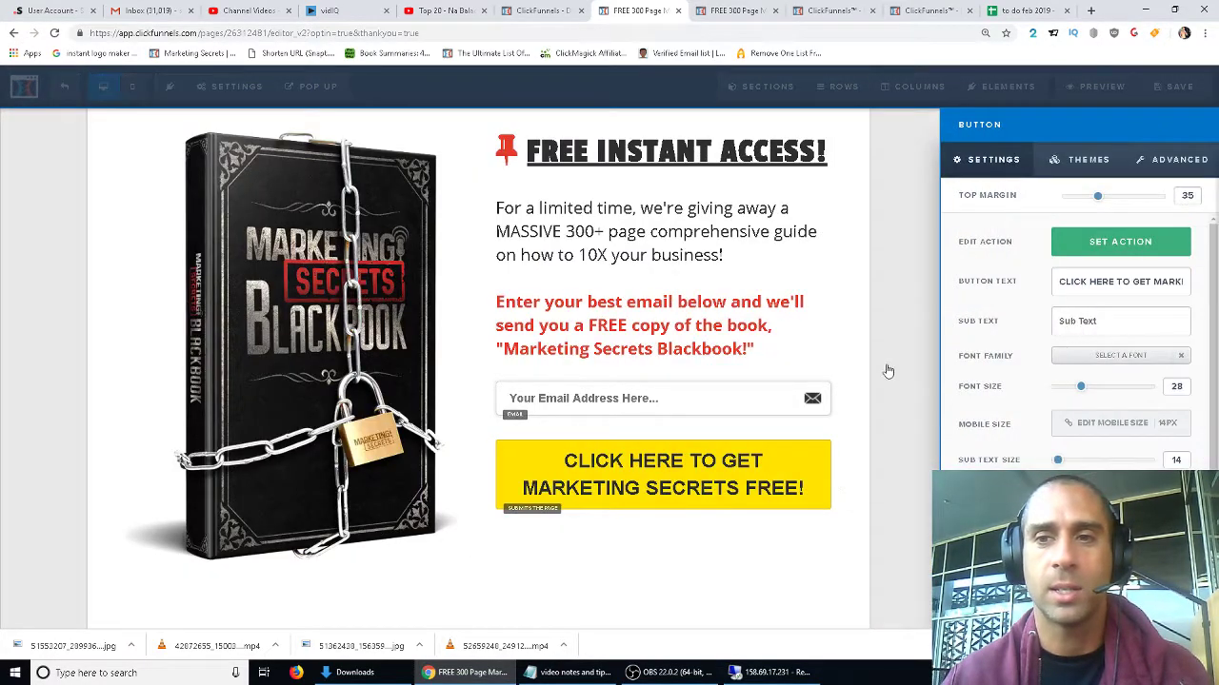
pyautogui.click(392, 142)
# Step: Open the Opt page's general settings and select the entire On Submit Go To link
pyautogui.click(264, 95)
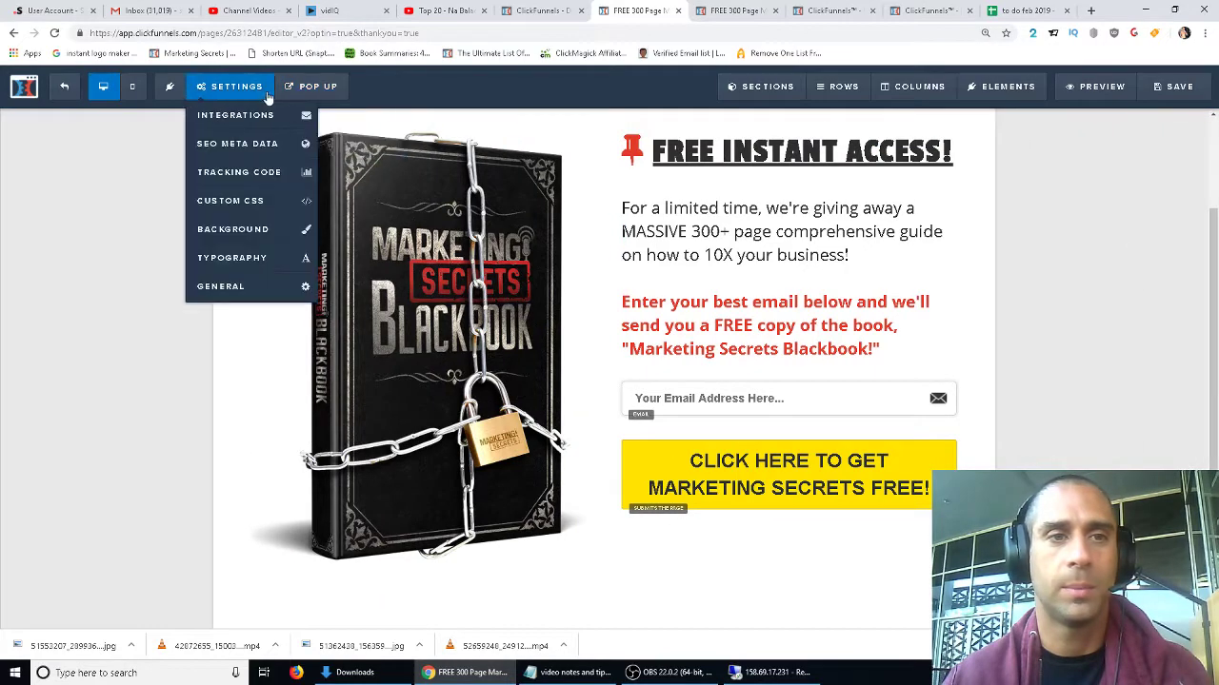
pyautogui.click(270, 286)
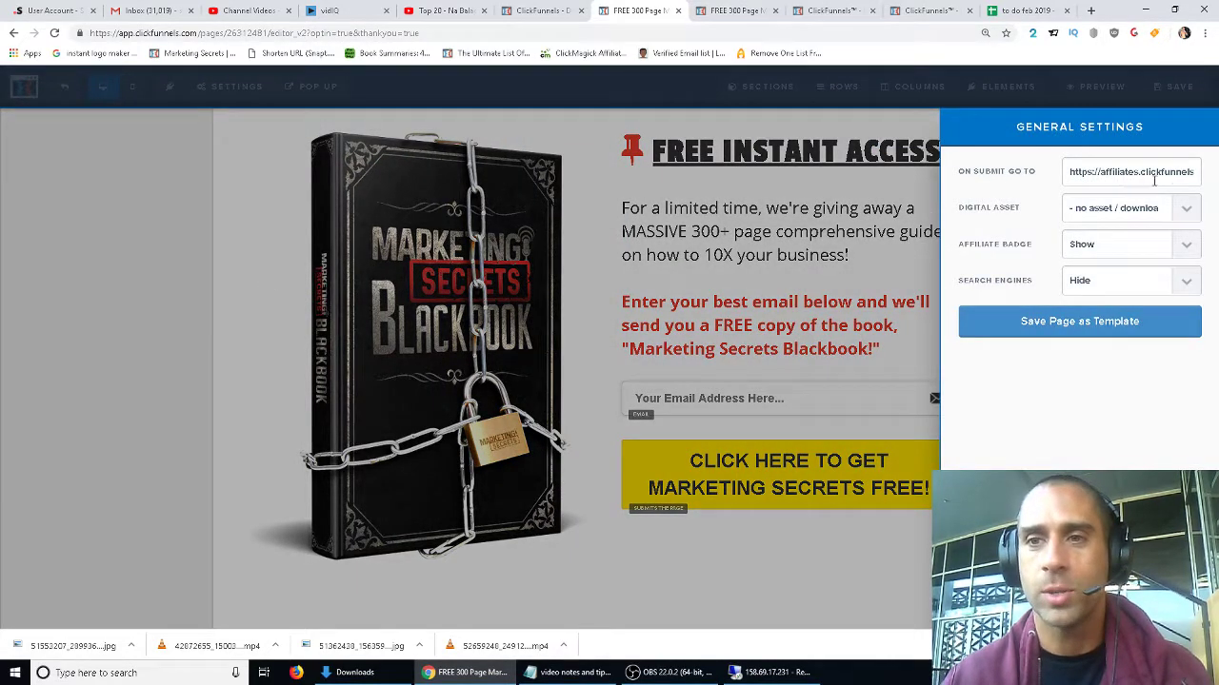
pyautogui.moveTo(1104, 172); pyautogui.dragTo(1192, 179)
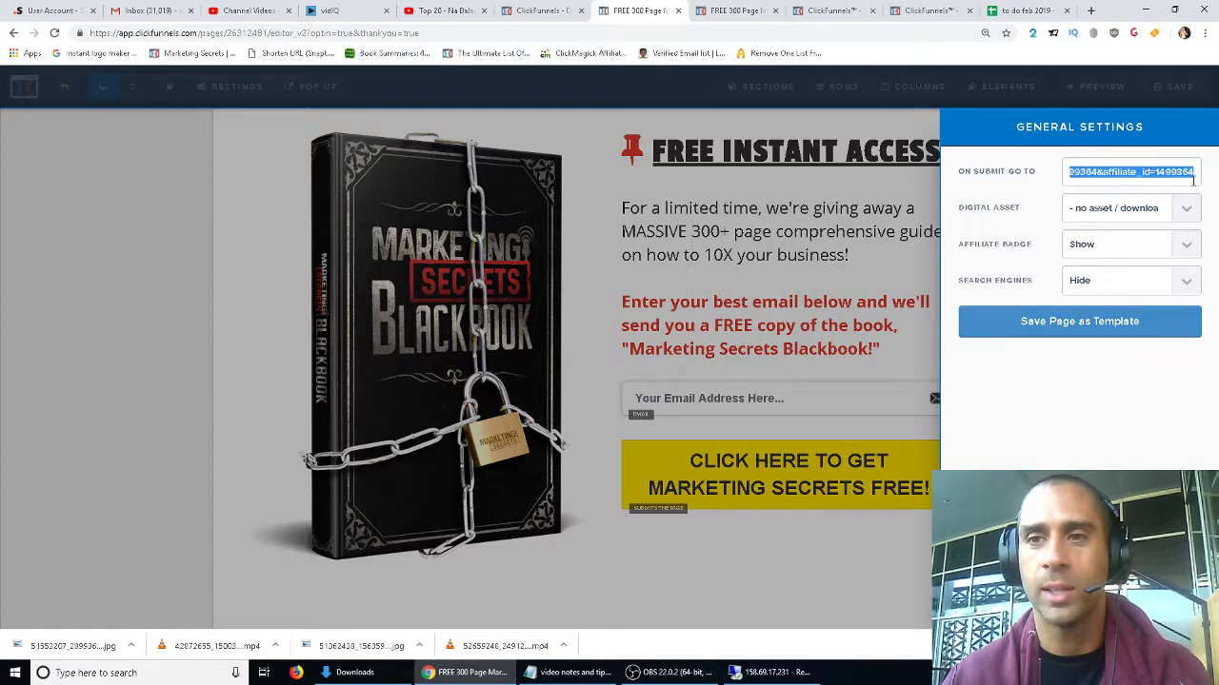
pyautogui.click(1150, 171)
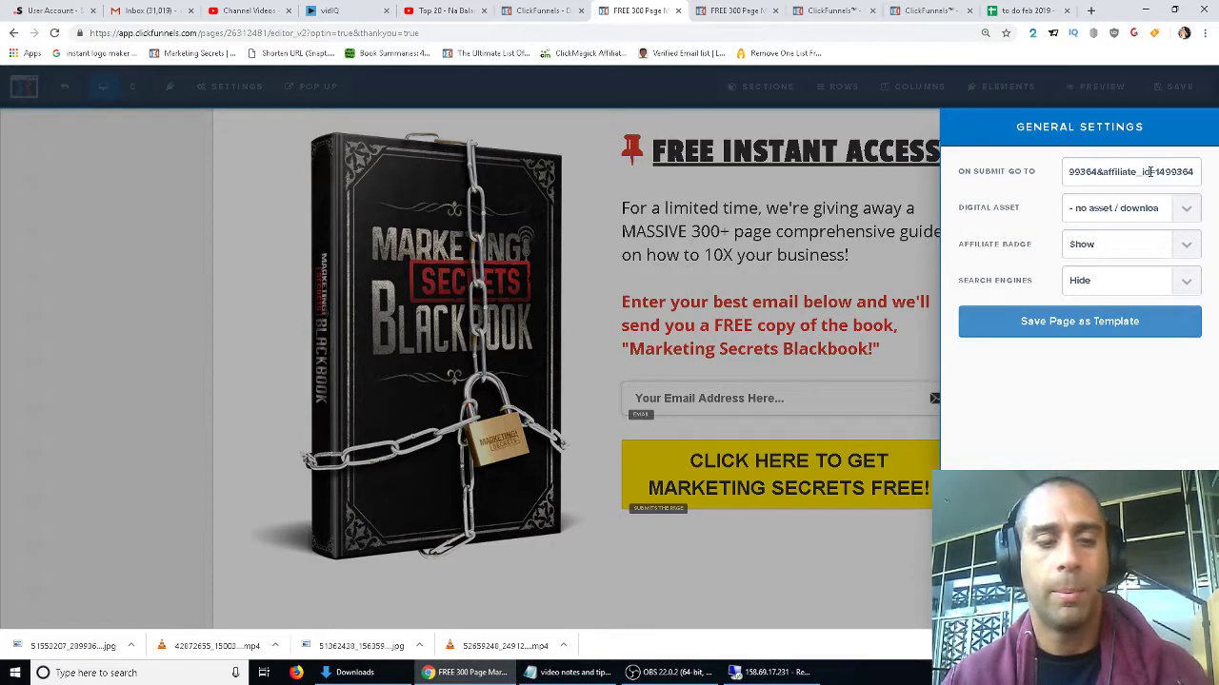
pyautogui.tripleClick(1143, 172)
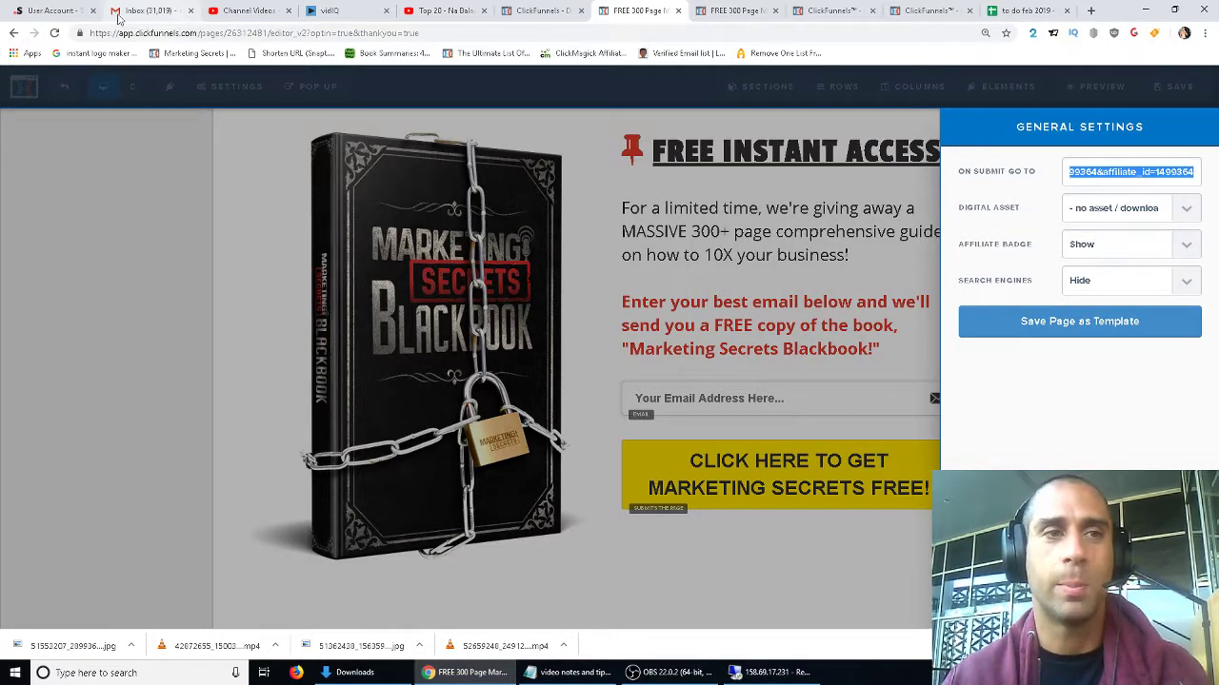
pyautogui.click(57, 11)
pyautogui.press('F5')
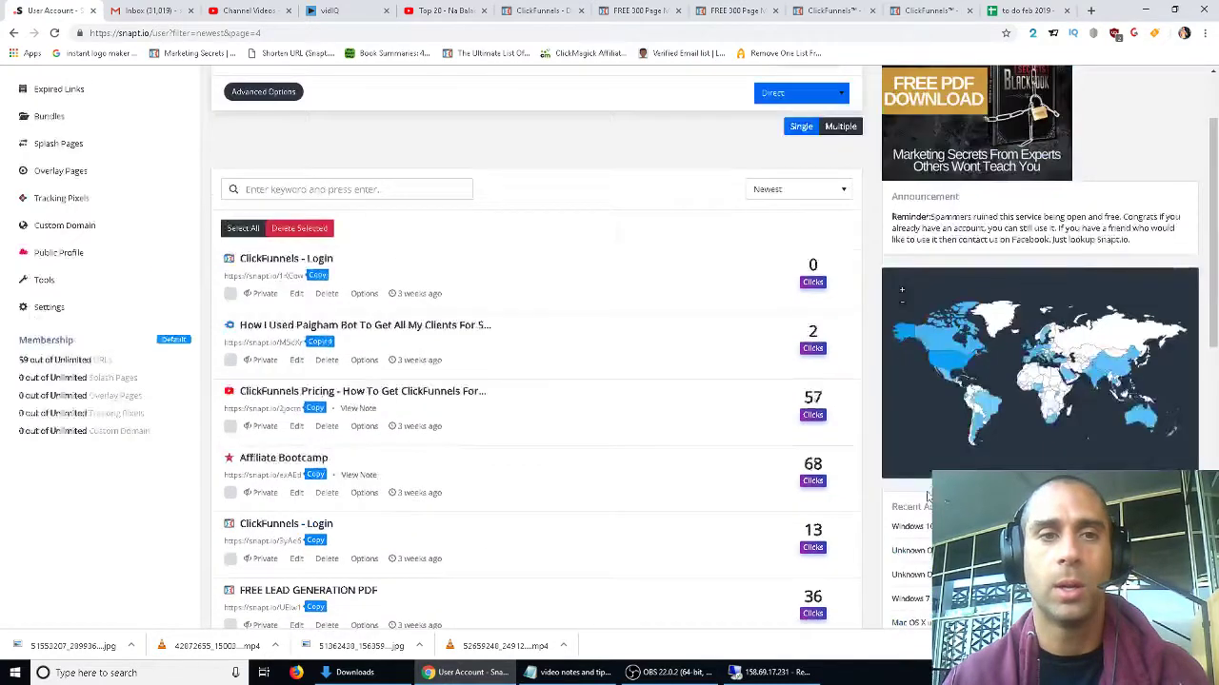
pyautogui.write('marketing')
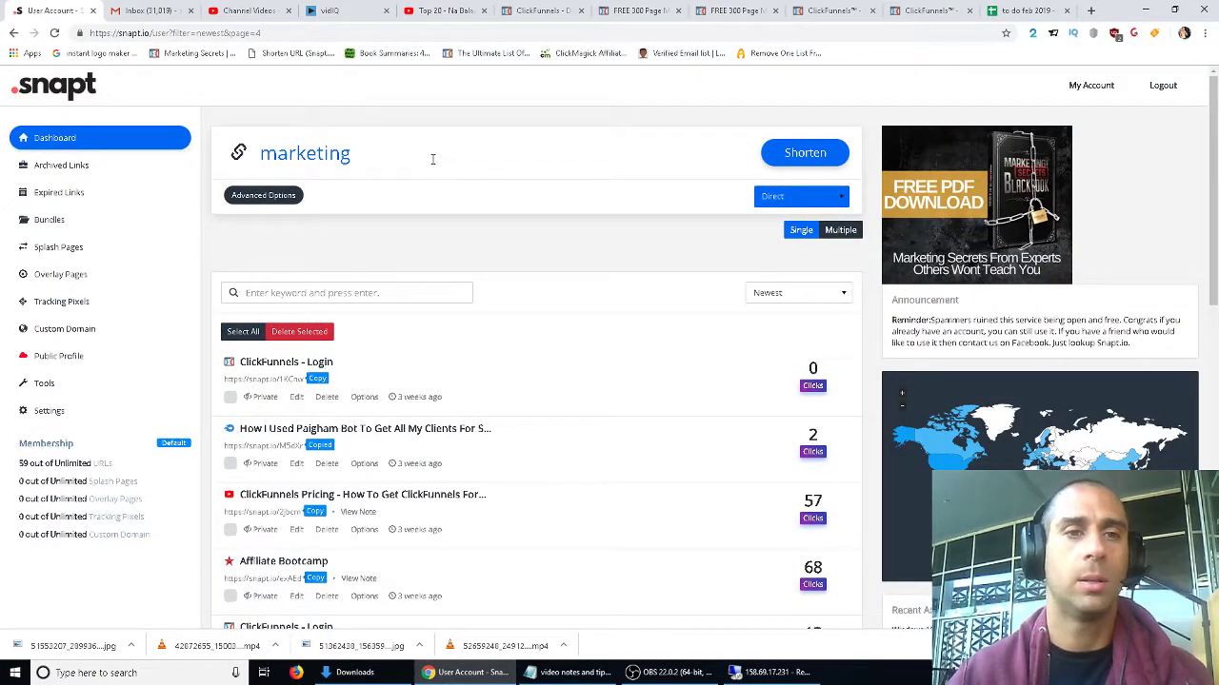
pyautogui.hotkey('ctrl', 'a')
pyautogui.press('BackSpace')
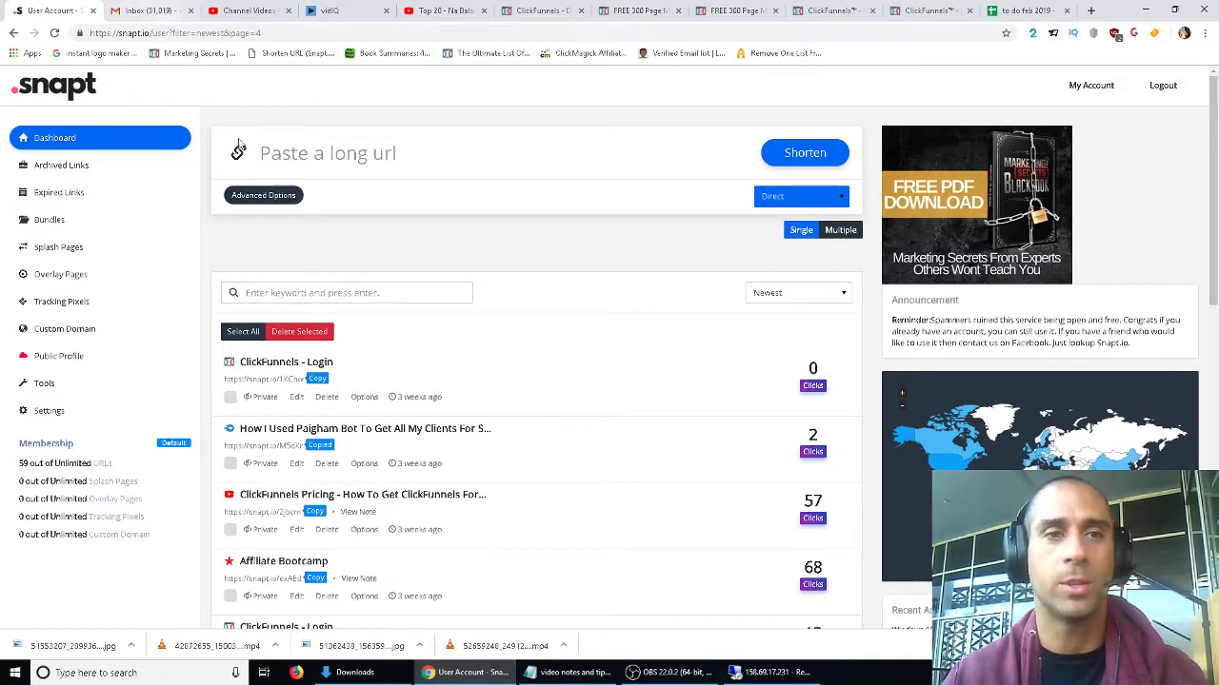
# Step: Copy the full On Submit Go To affiliate link from the Opt page's general settings and shorten it in Snapt.io
pyautogui.click(655, 14)
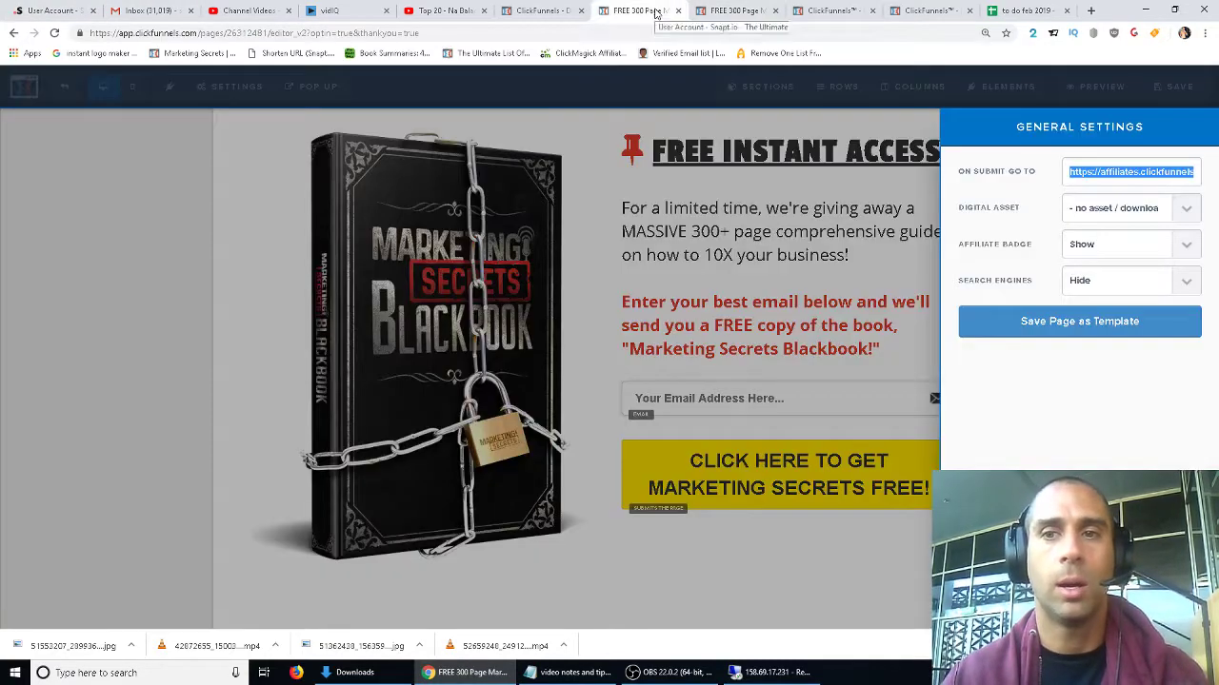
pyautogui.click(1140, 174)
pyautogui.hotkey('ctrl', 'a')
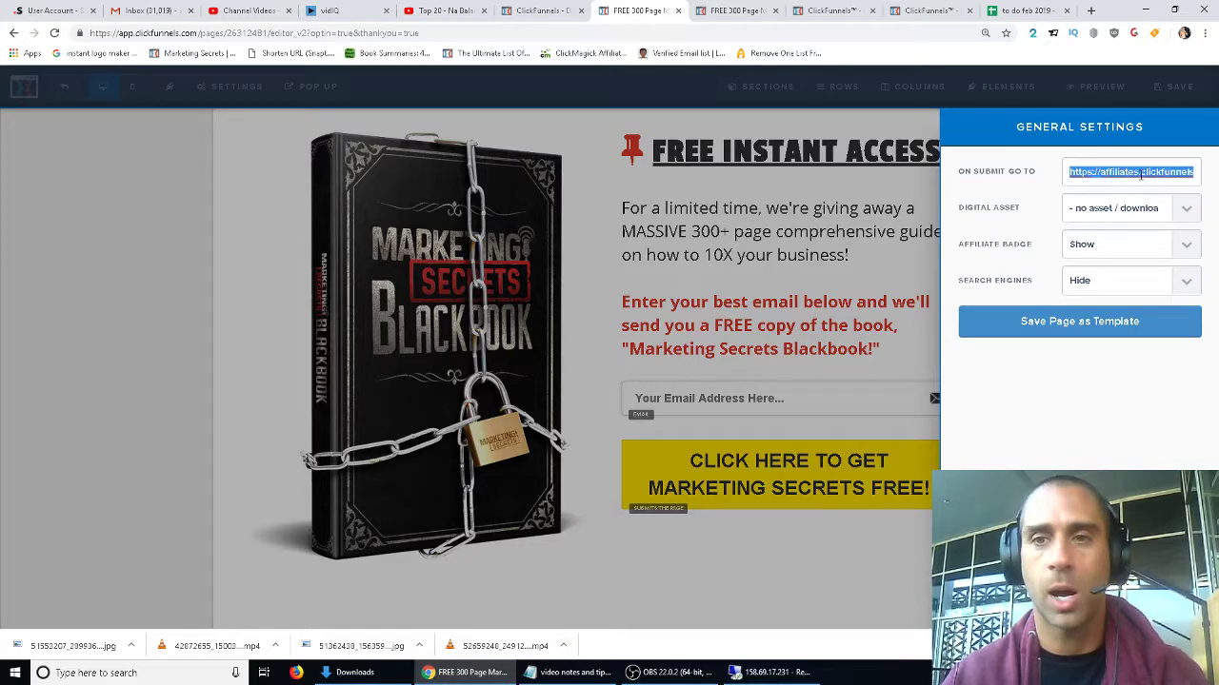
pyautogui.click(53, 10)
pyautogui.hotkey('ctrl', 'v')
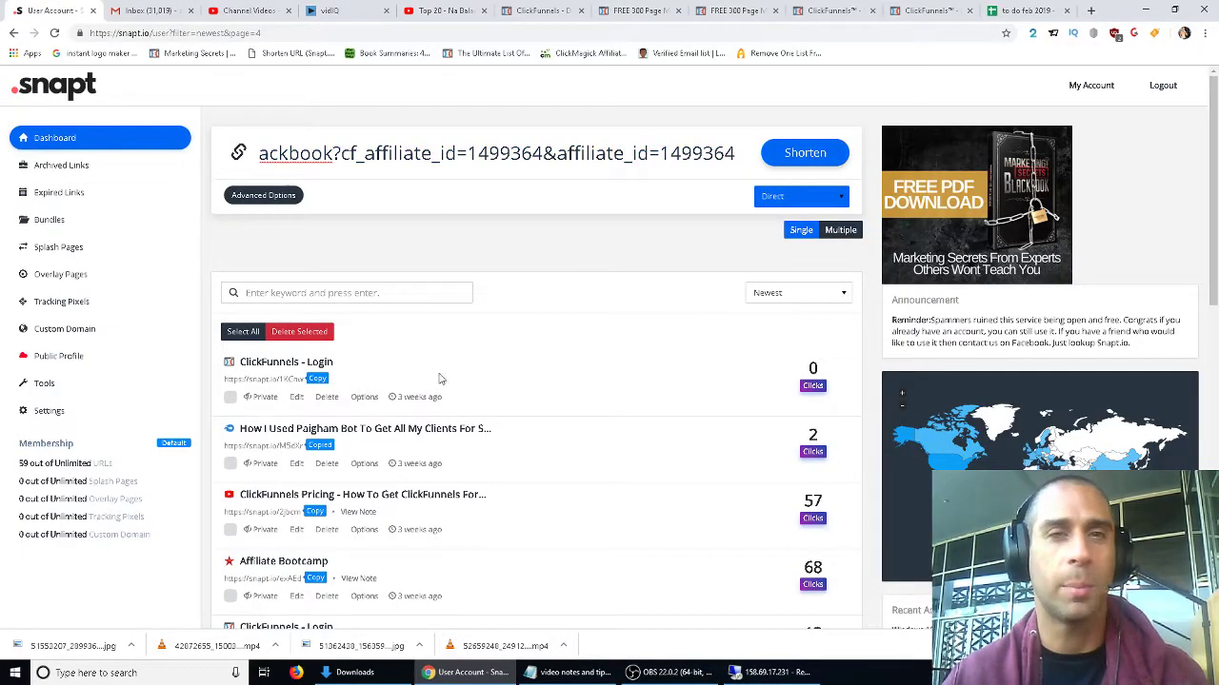
pyautogui.click(806, 154)
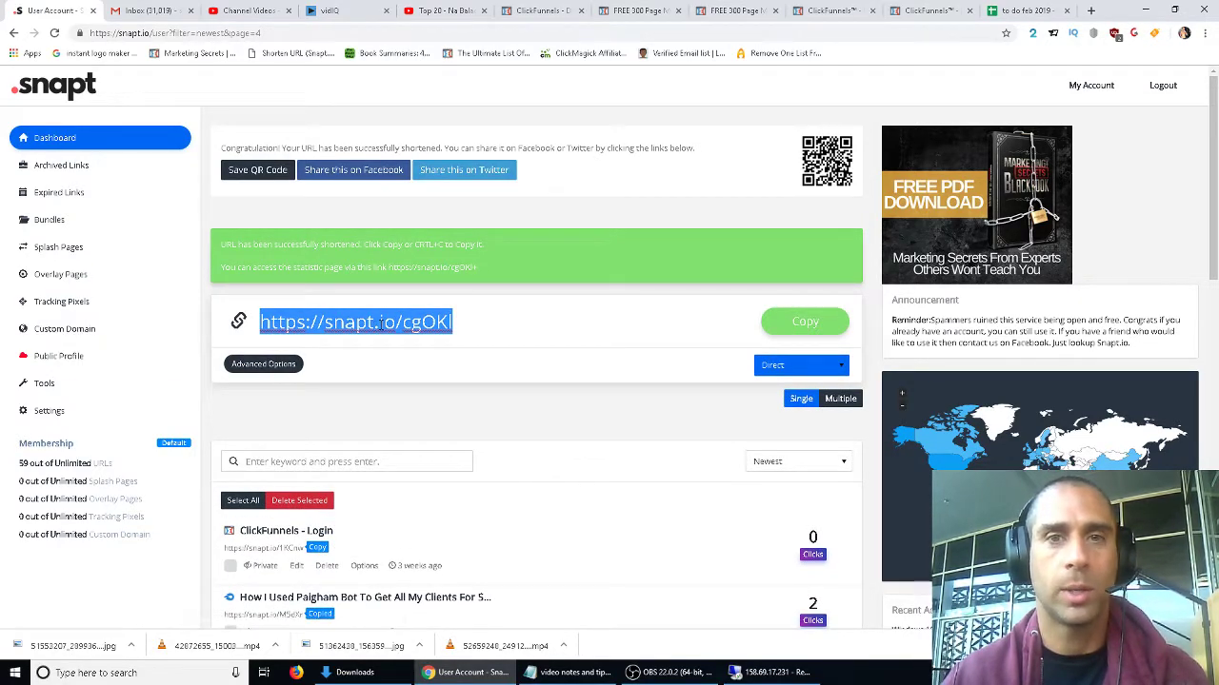
pyautogui.click(543, 10)
pyautogui.click(638, 10)
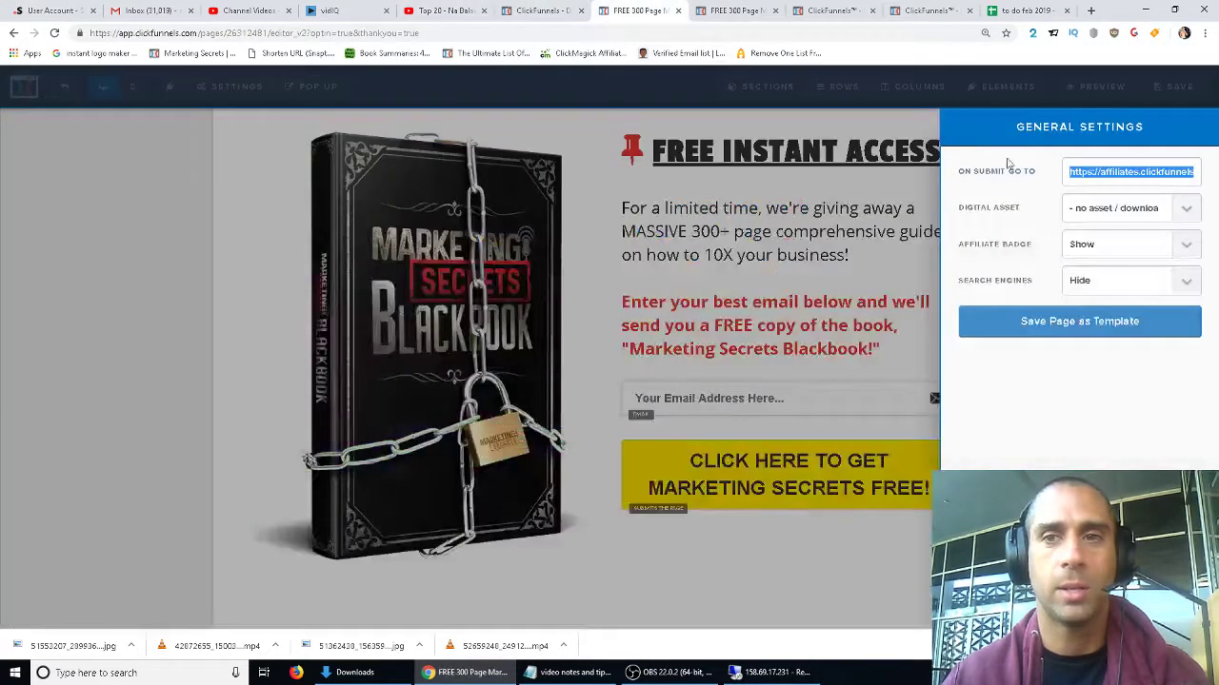
pyautogui.write('https://snapt.io/cgOKl')
pyautogui.click(1081, 323)
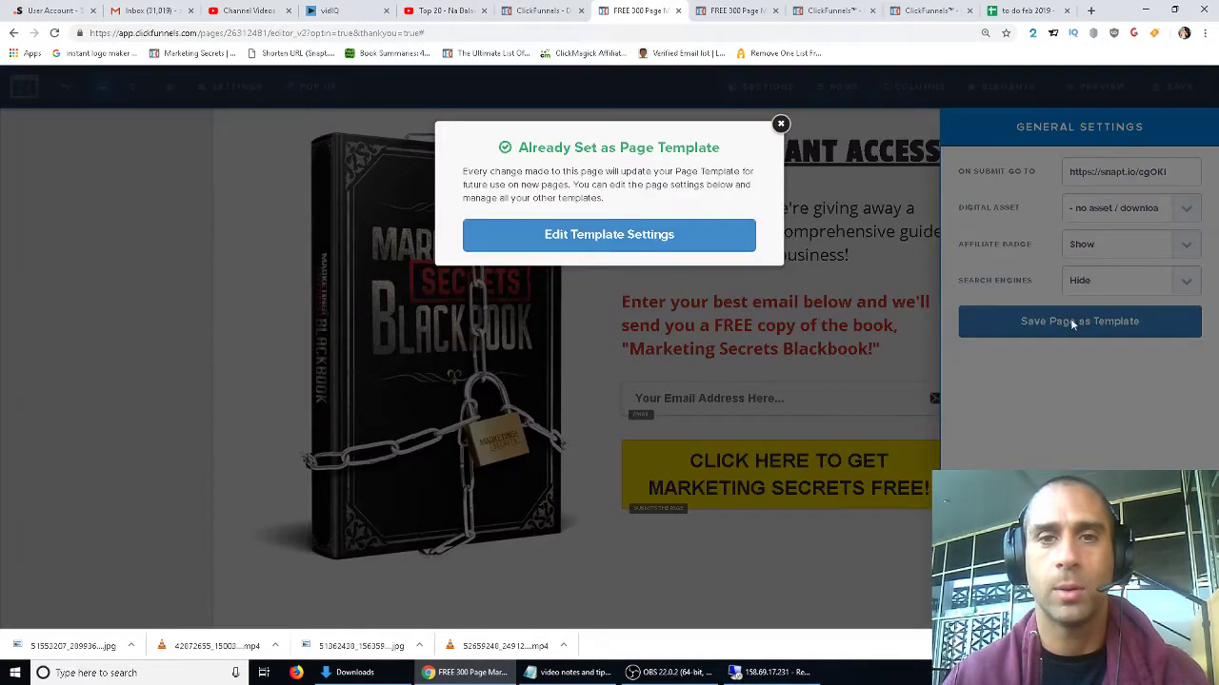
pyautogui.click(780, 124)
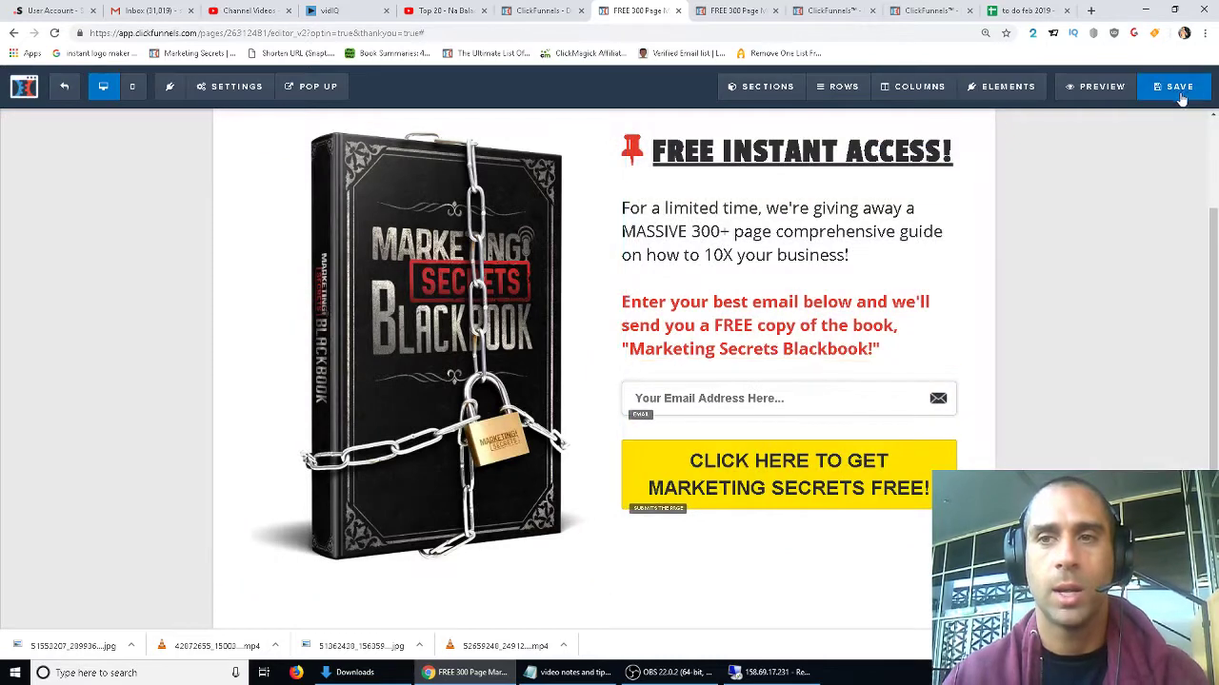
pyautogui.click(1179, 87)
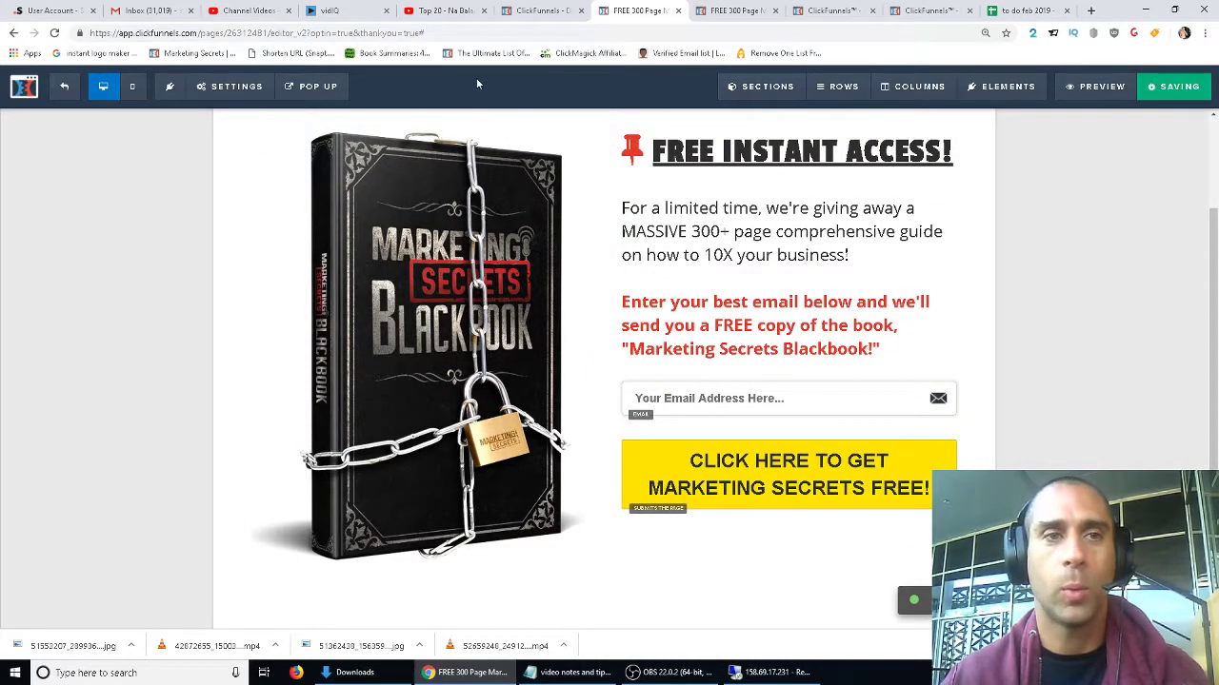
pyautogui.click(53, 11)
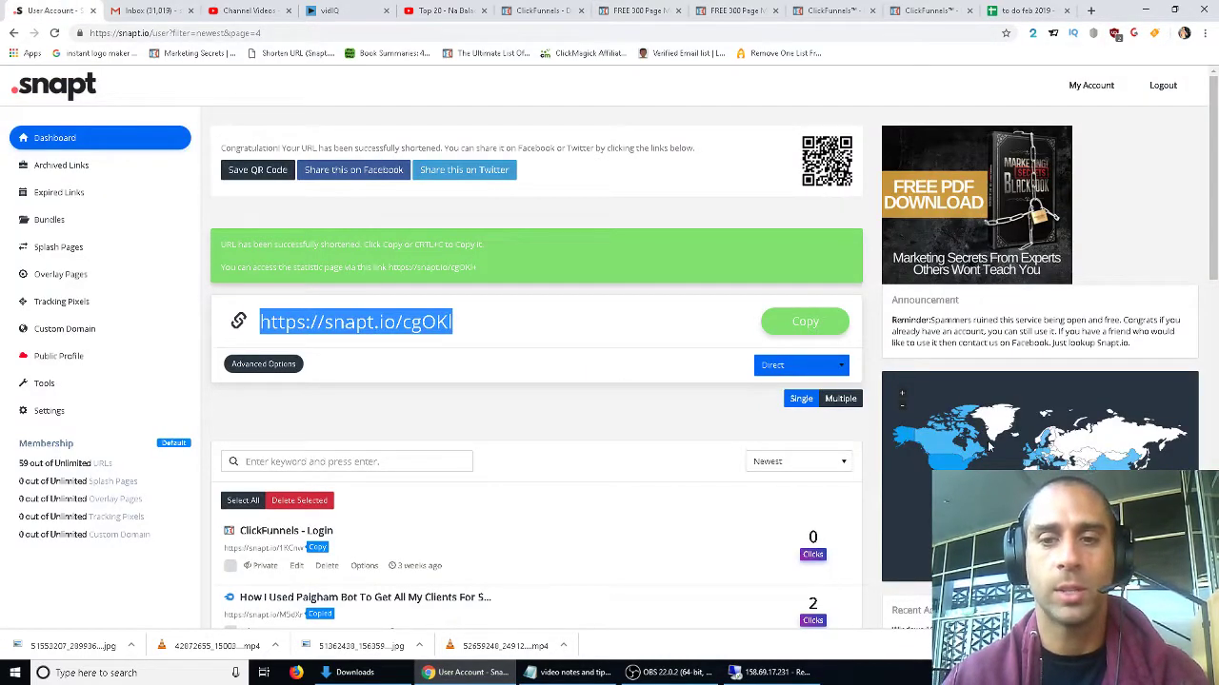
# Step: Examine the click counts of the shortened links, the recent activities and the Top URLs list on the Snapt.io dashboard
pyautogui.scroll(-2, 1034, 301)
pyautogui.scroll(-4, 905, 393)
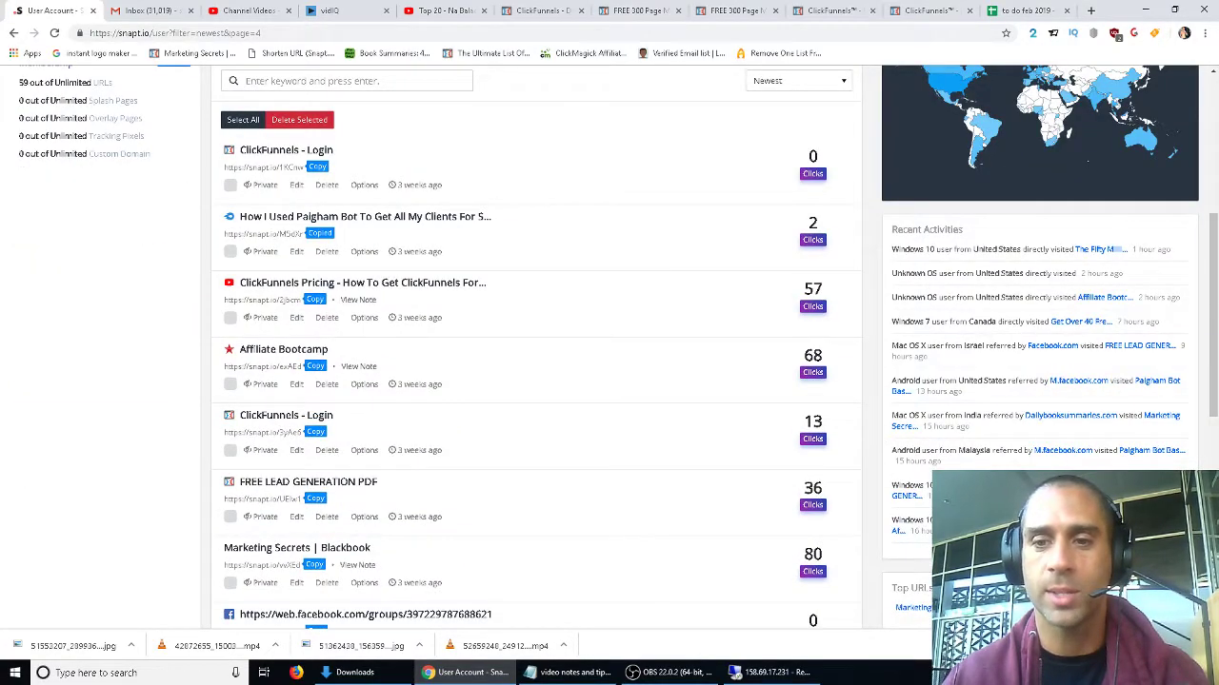
pyautogui.scroll(-6, 1024, 250)
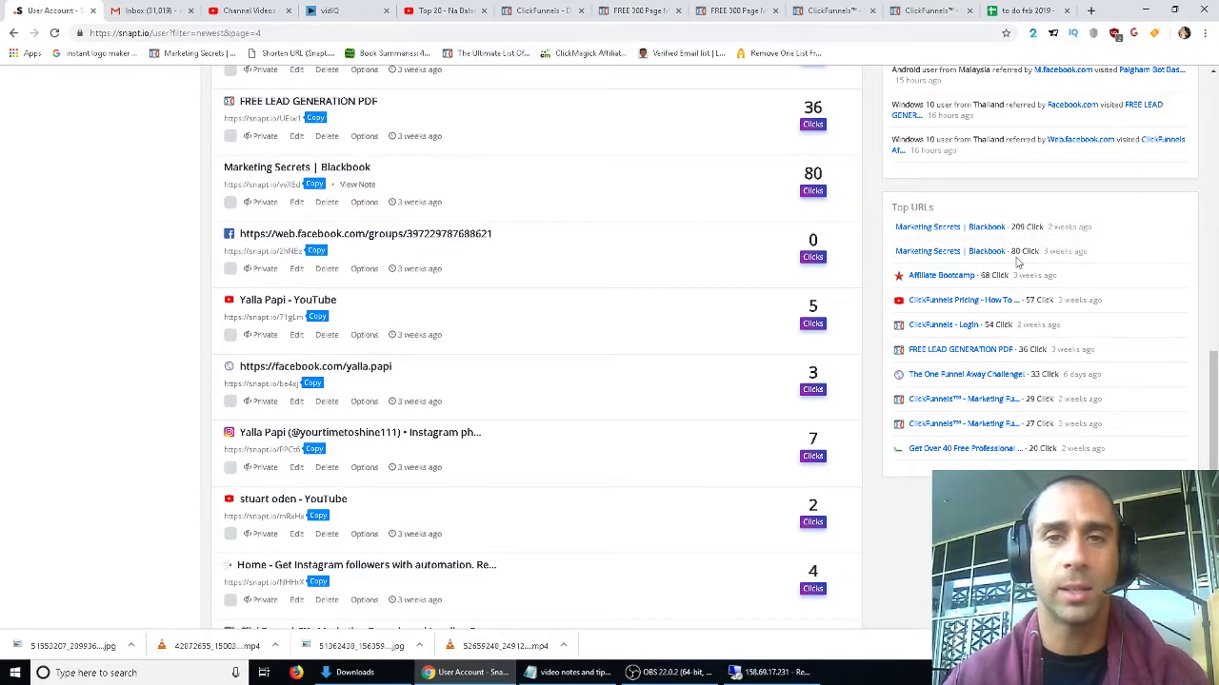
pyautogui.scroll(10, 905, 287)
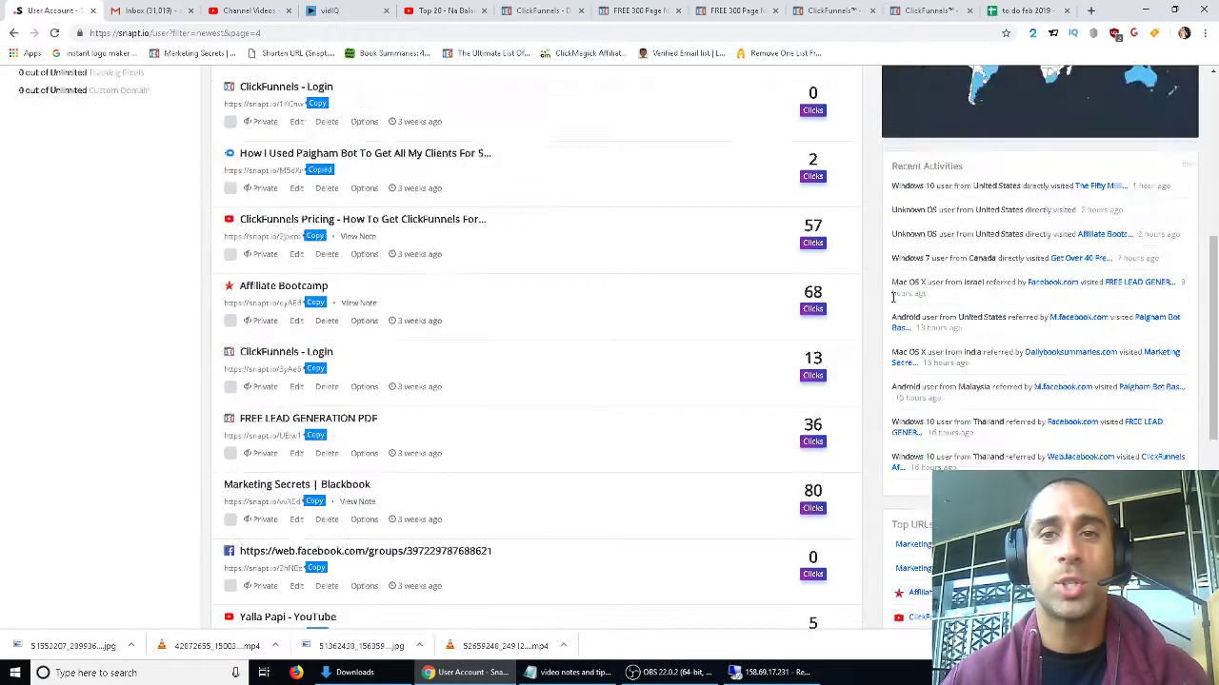
pyautogui.click(643, 11)
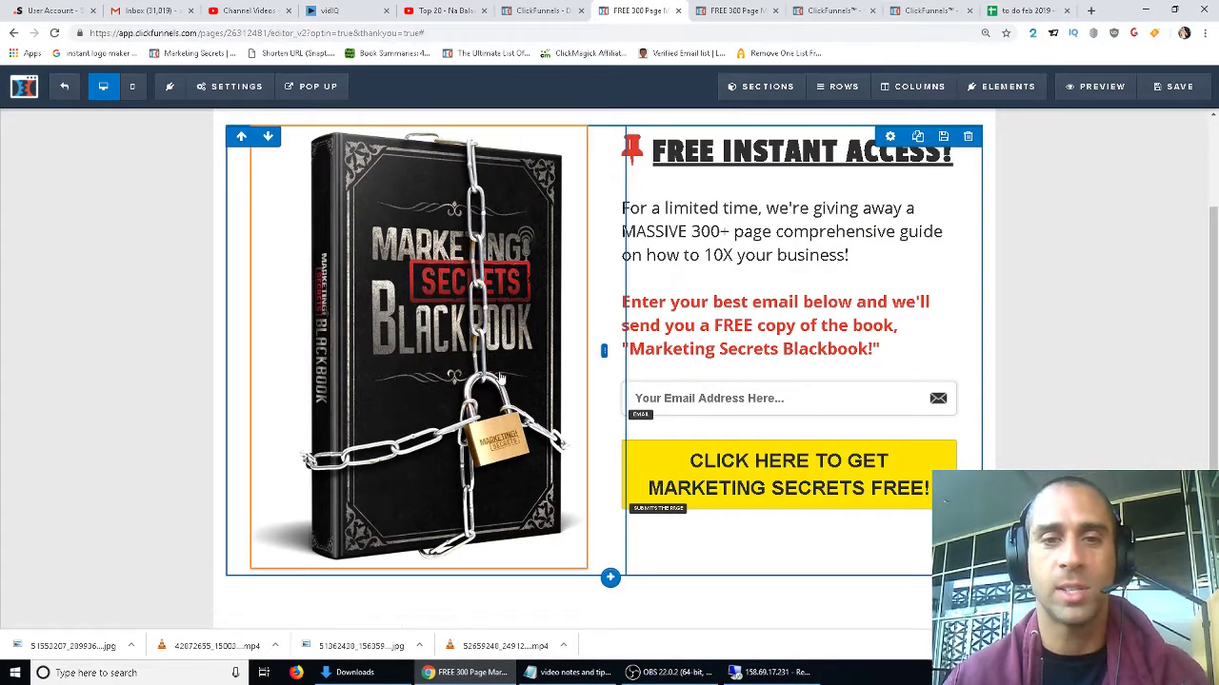
pyautogui.click(555, 8)
pyautogui.scroll(4, 905, 467)
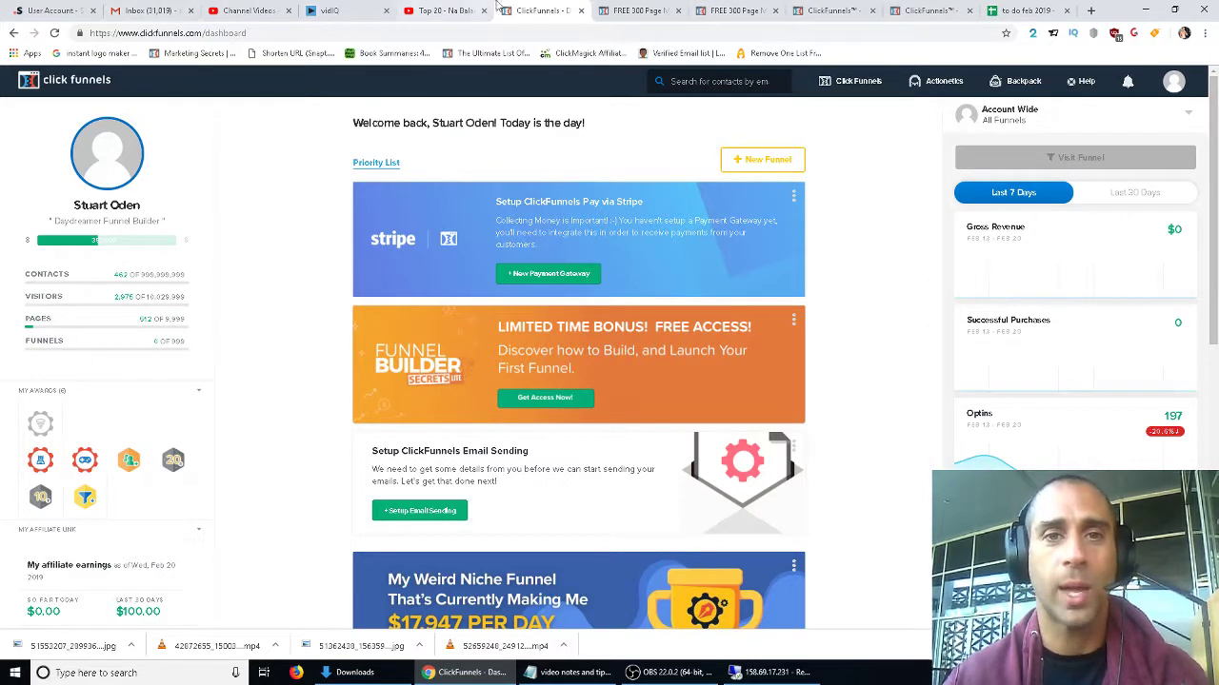
pyautogui.click(652, 11)
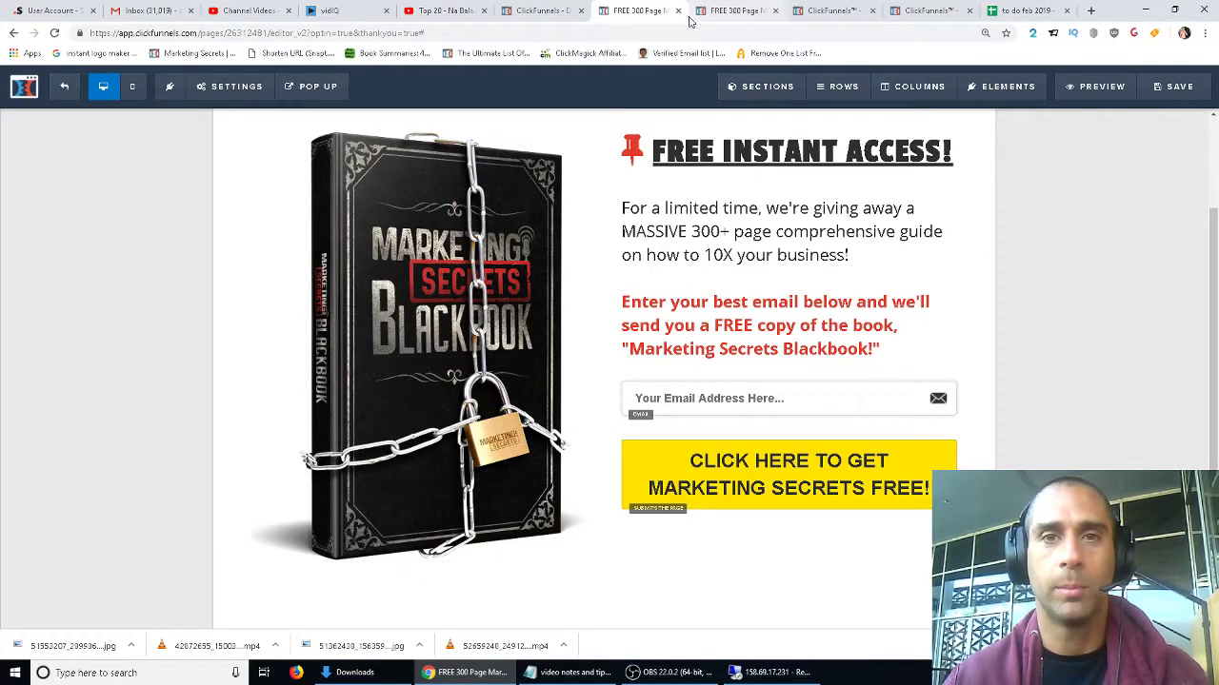
pyautogui.click(533, 12)
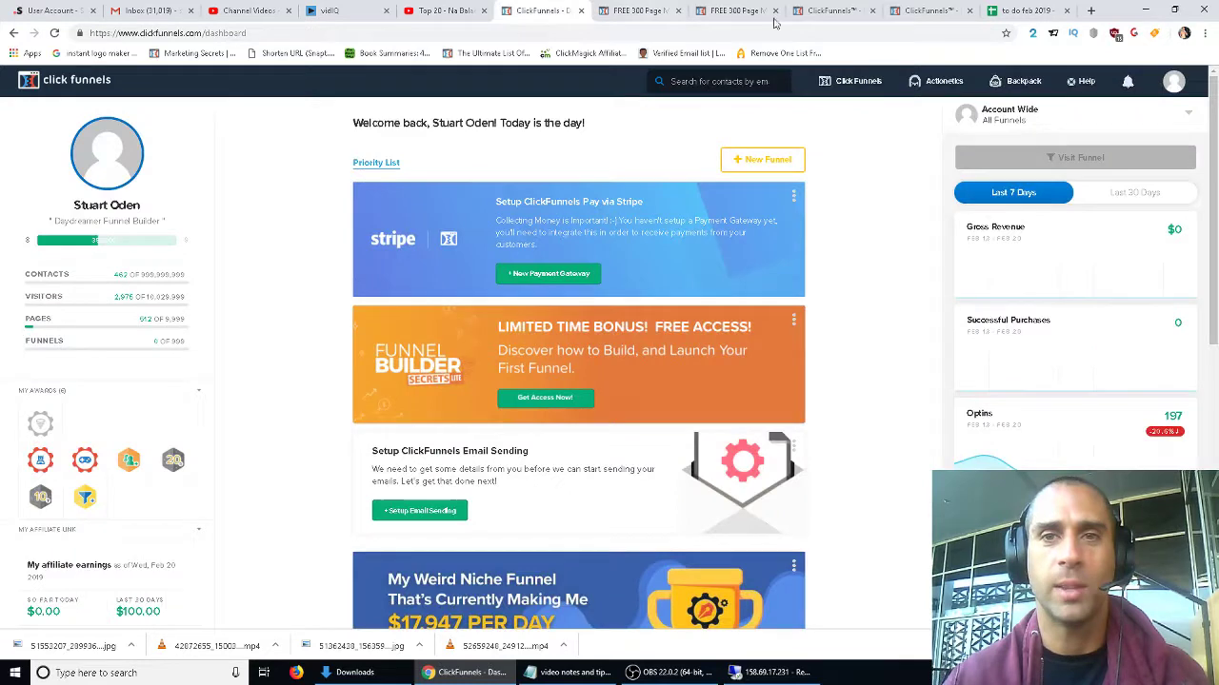
pyautogui.click(1089, 11)
pyautogui.write('https://snapt.io/cgOKI')
pyautogui.press('Return')
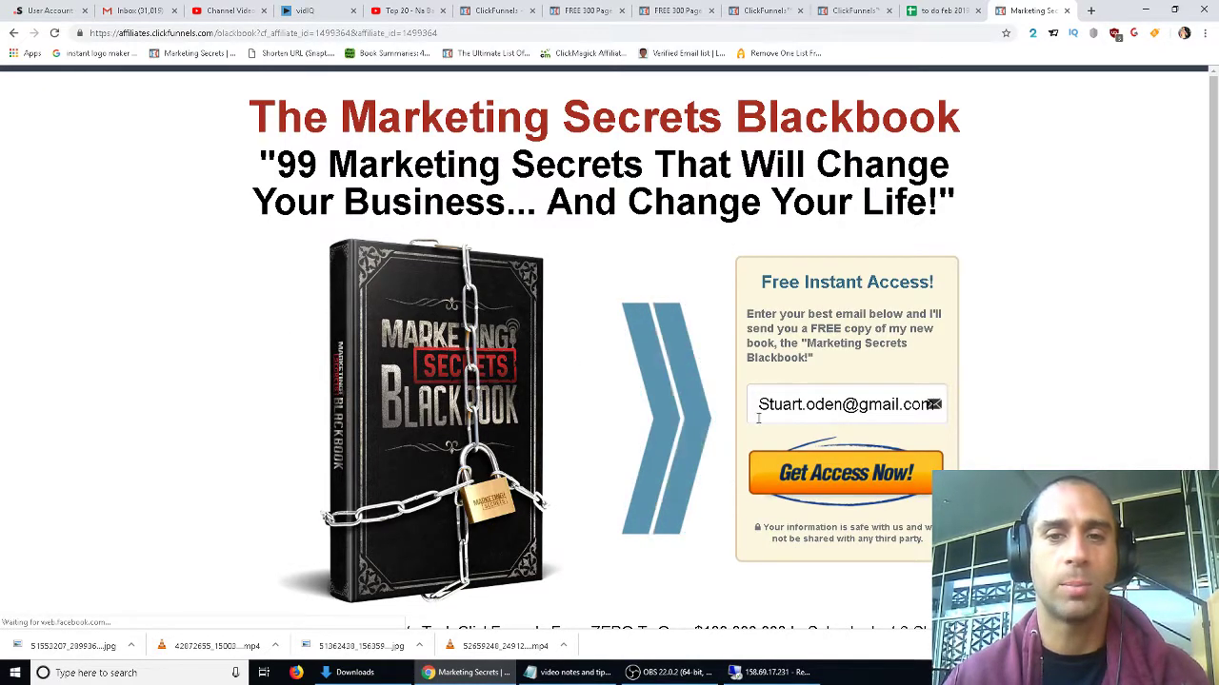
pyautogui.scroll(-1, 759, 419)
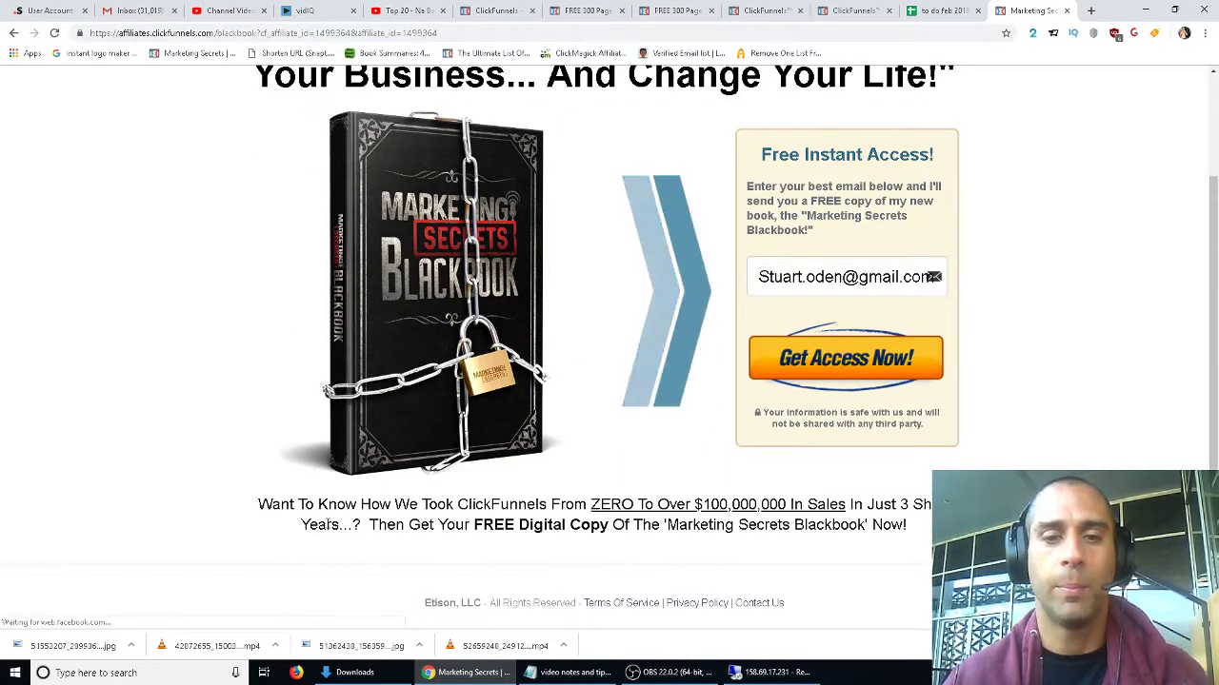
pyautogui.scroll(1, 458, 436)
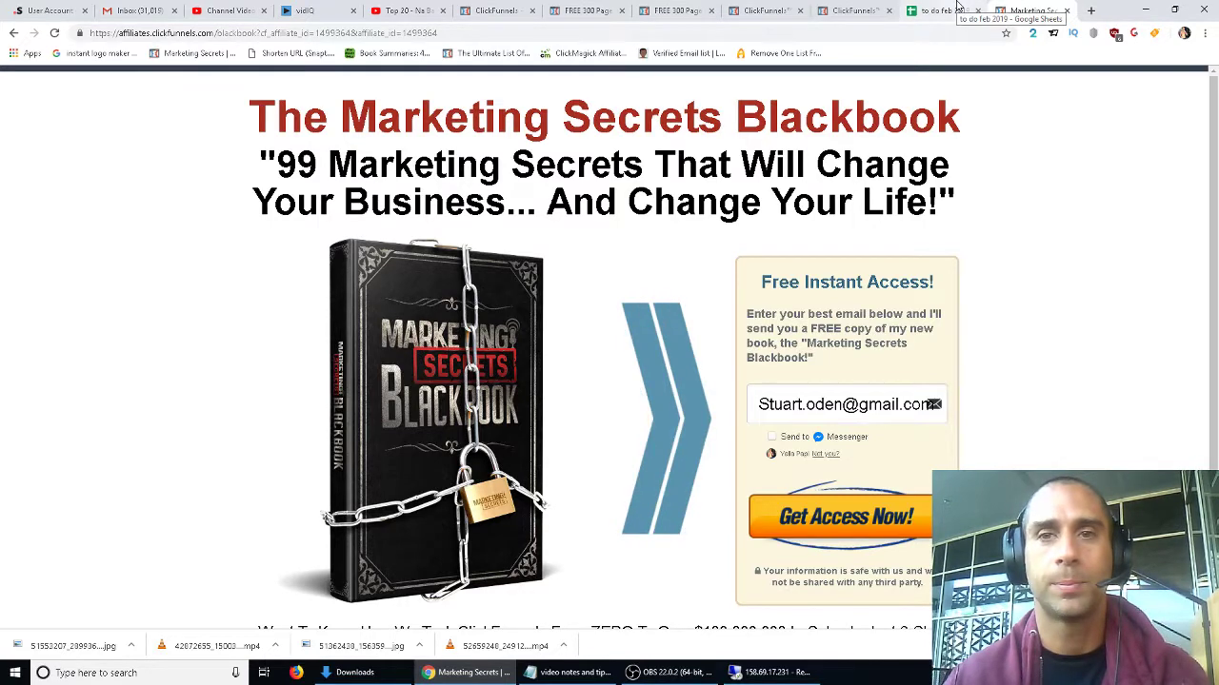
pyautogui.middleClick(1028, 14)
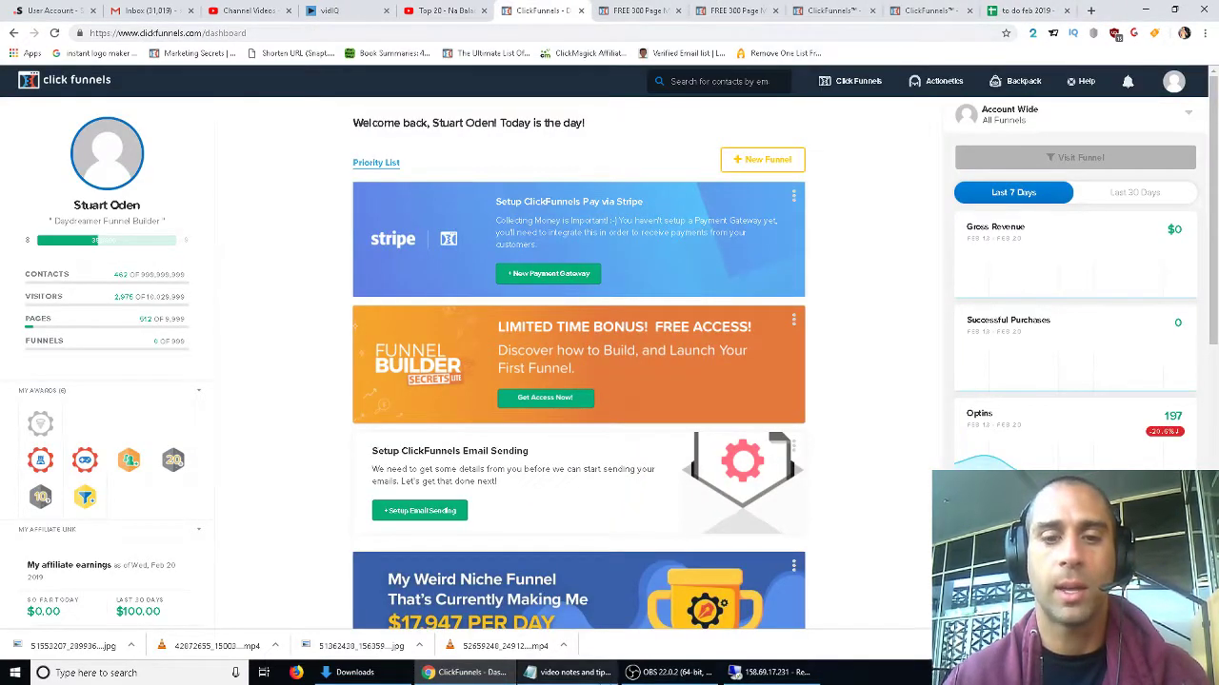
# Step: Switch to PaighamBot on the remote desktop, leave only Contact Page Urls selected for data collection and open the posting form
pyautogui.click(767, 673)
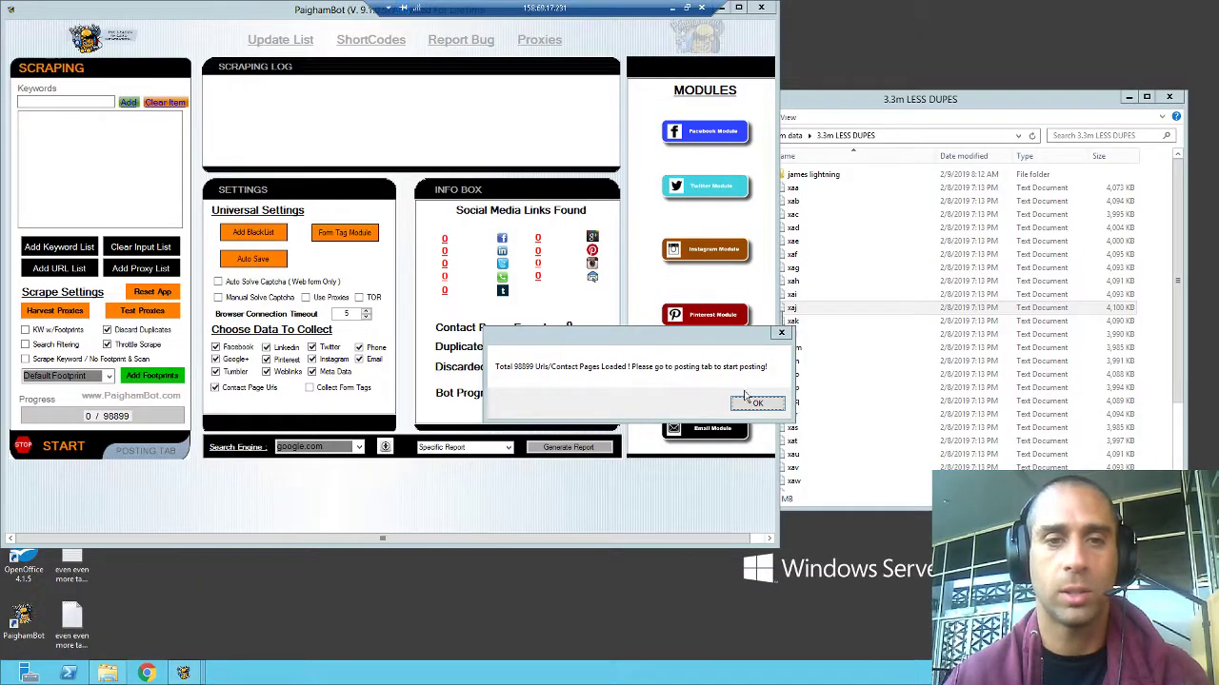
pyautogui.click(758, 404)
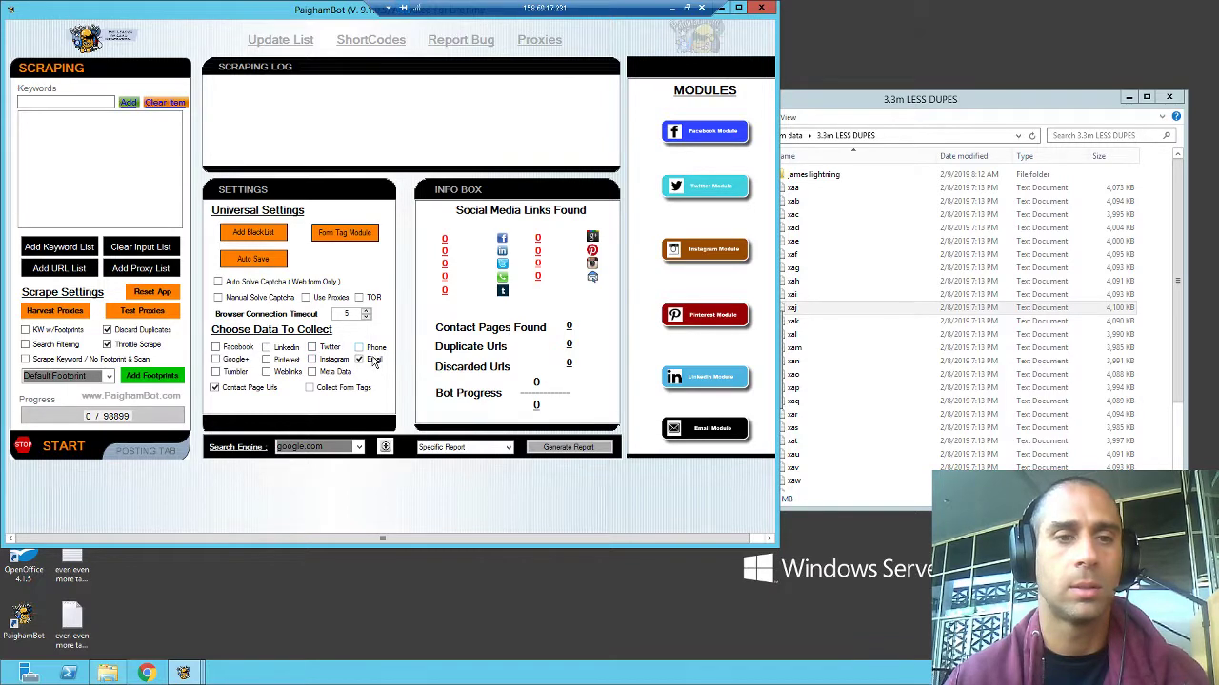
pyautogui.click(168, 462)
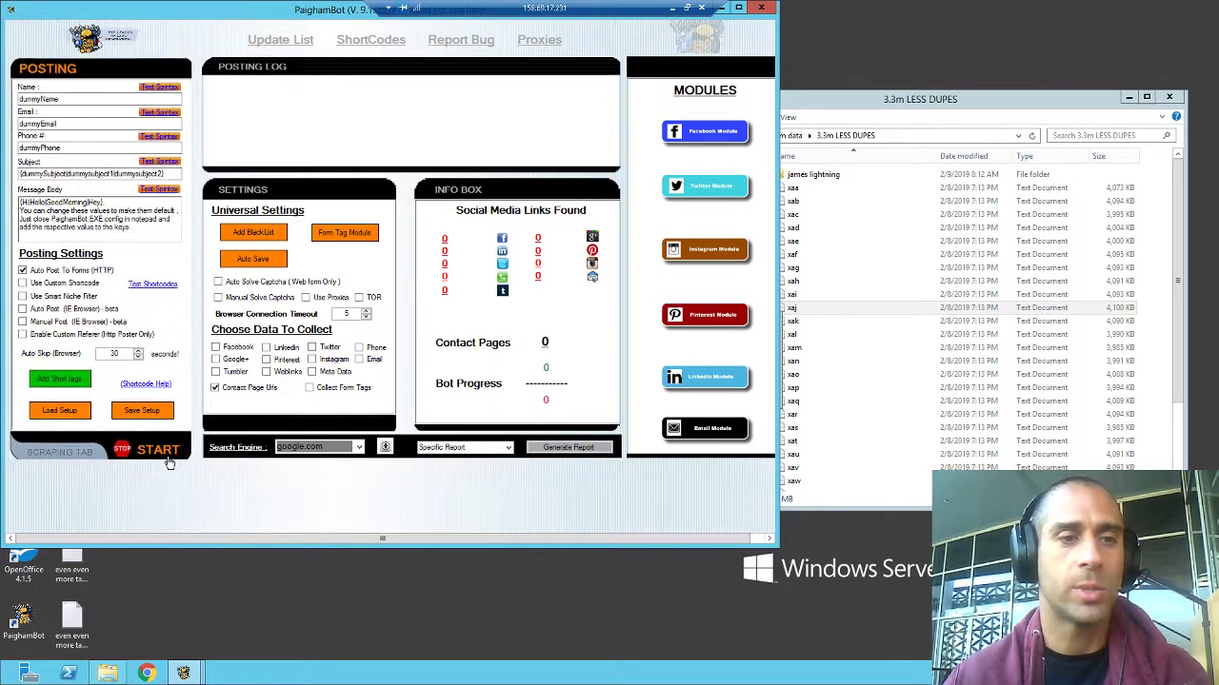
pyautogui.click(84, 415)
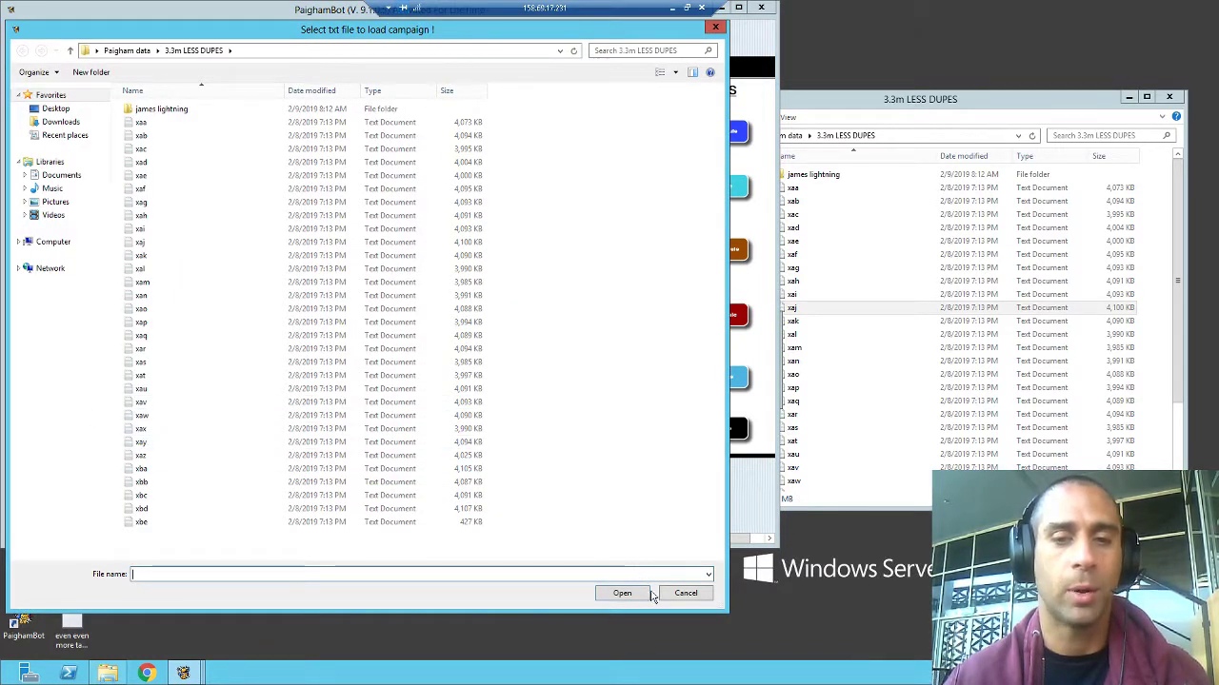
pyautogui.click(680, 594)
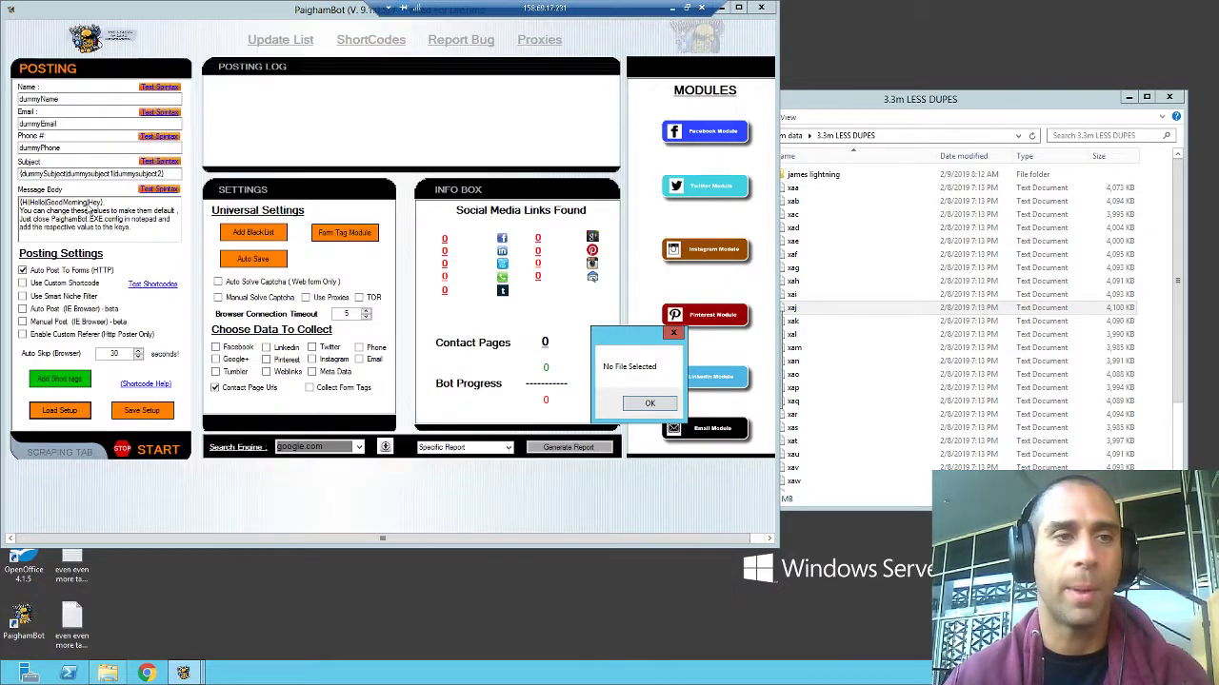
pyautogui.click(649, 404)
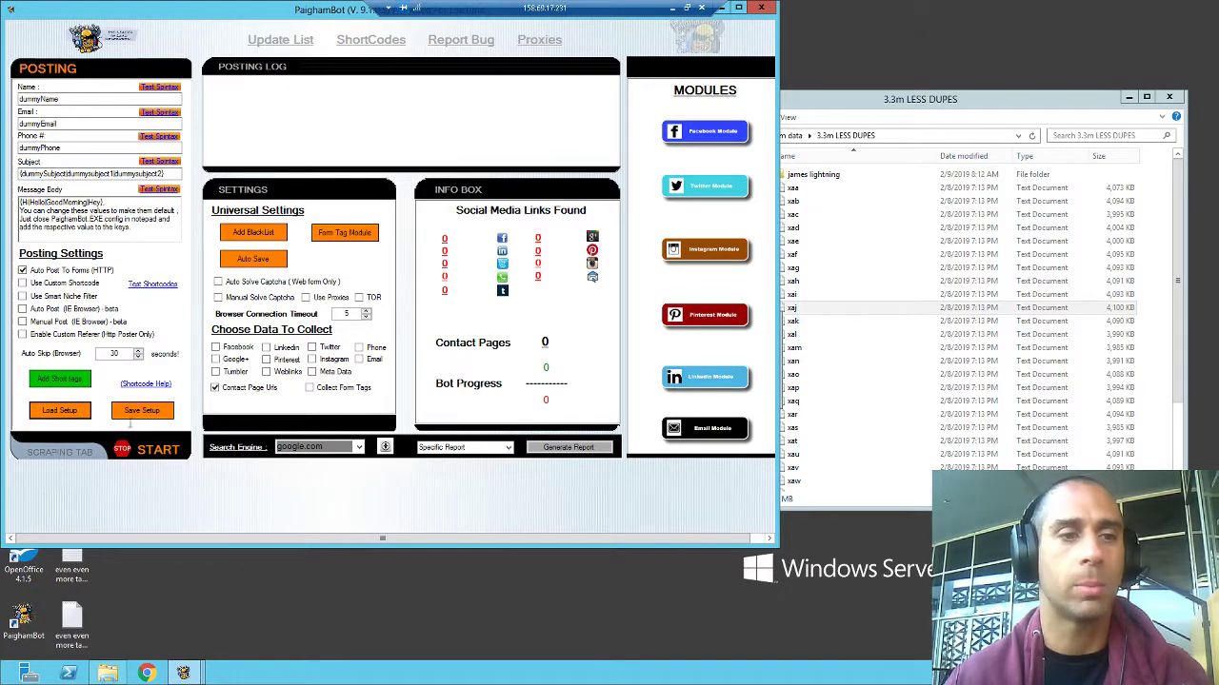
# Step: Load the LGOS jack campaign setup from the form fill setup folder and enable Auto Solve Captcha with the stored credentials
pyautogui.click(54, 415)
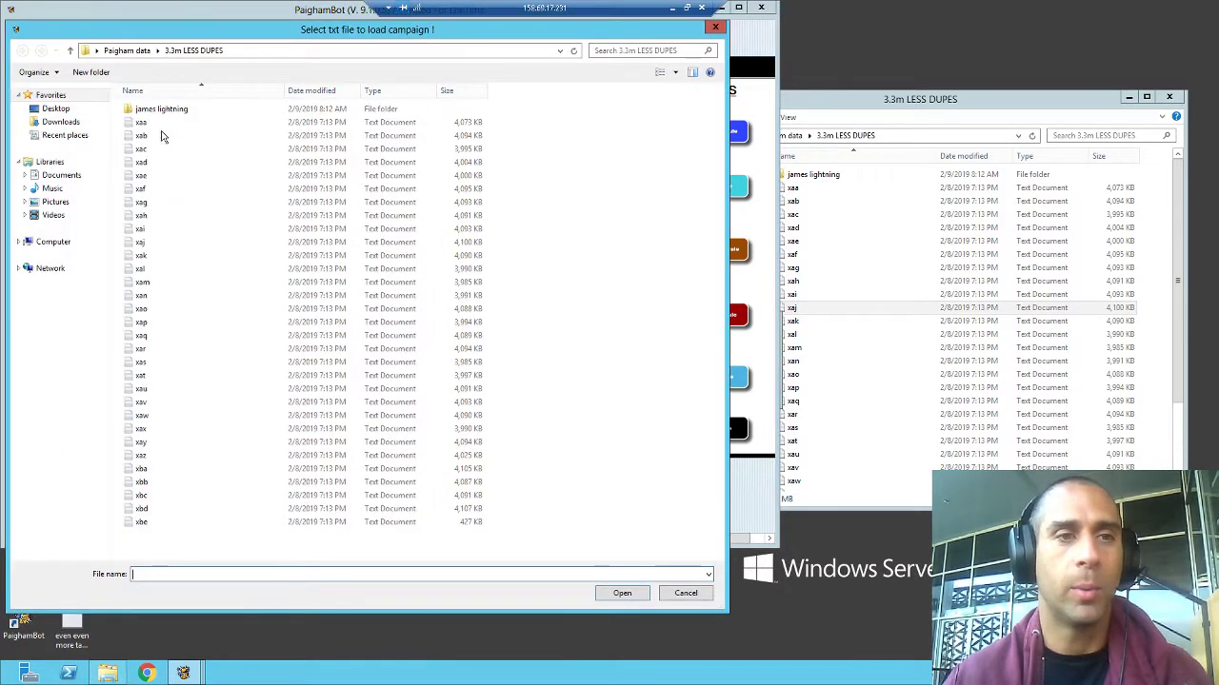
pyautogui.click(126, 52)
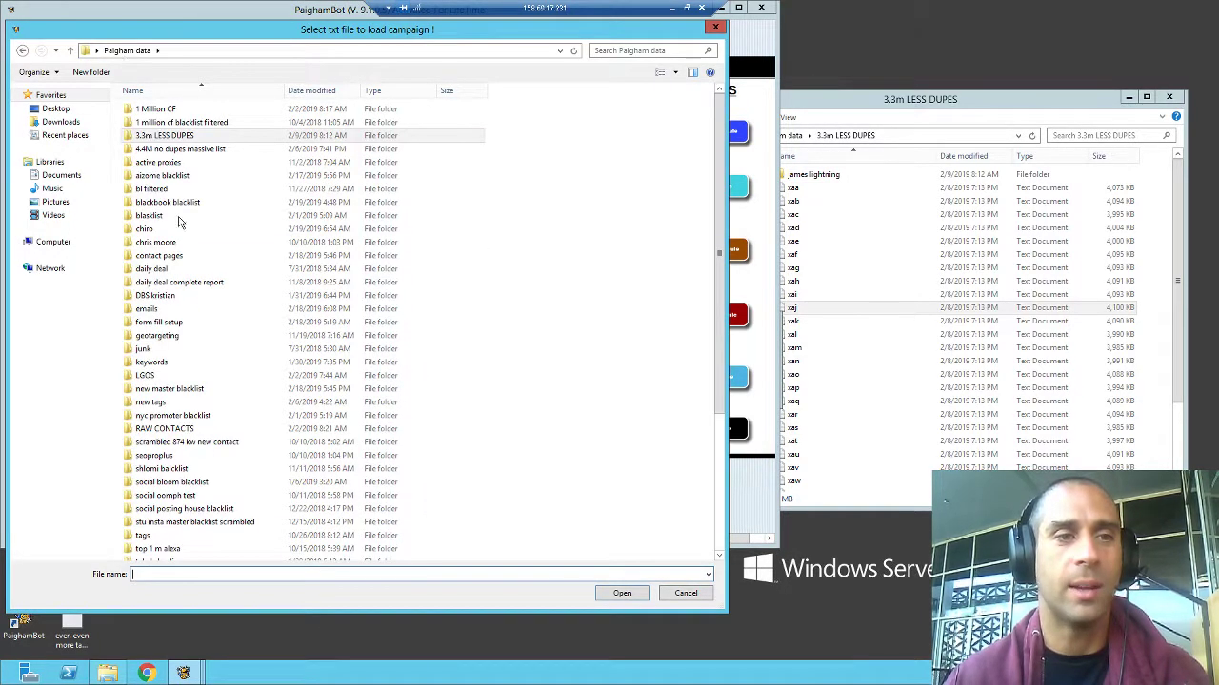
pyautogui.doubleClick(191, 328)
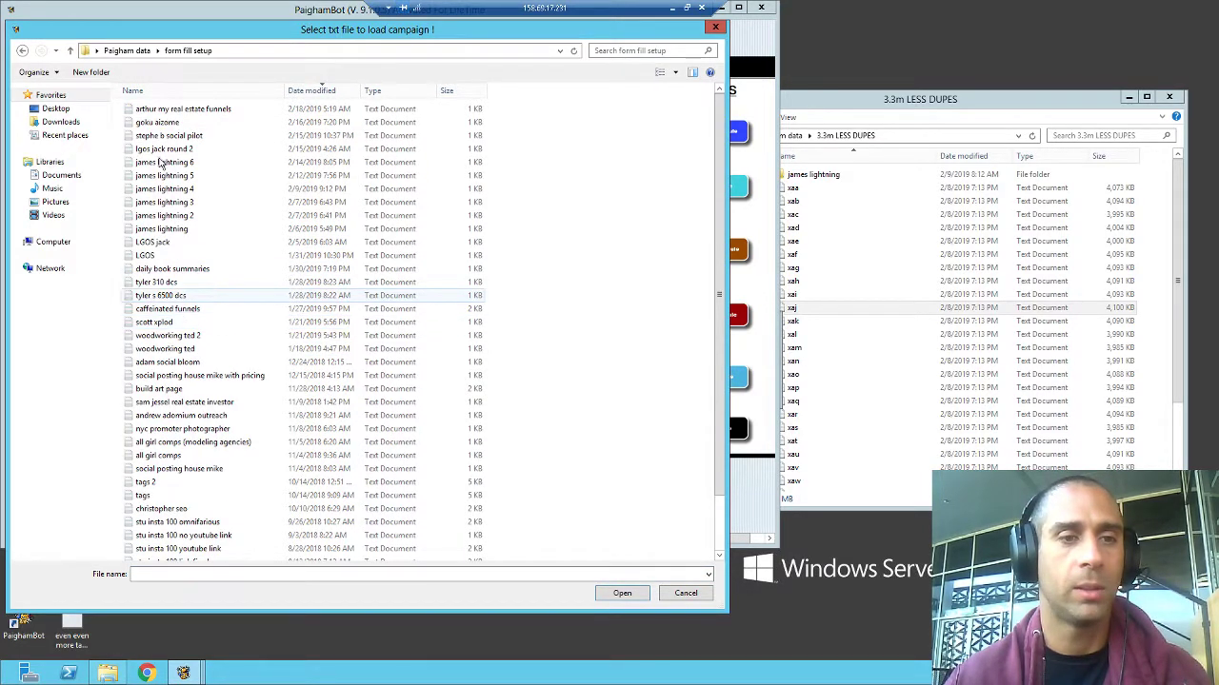
pyautogui.doubleClick(154, 243)
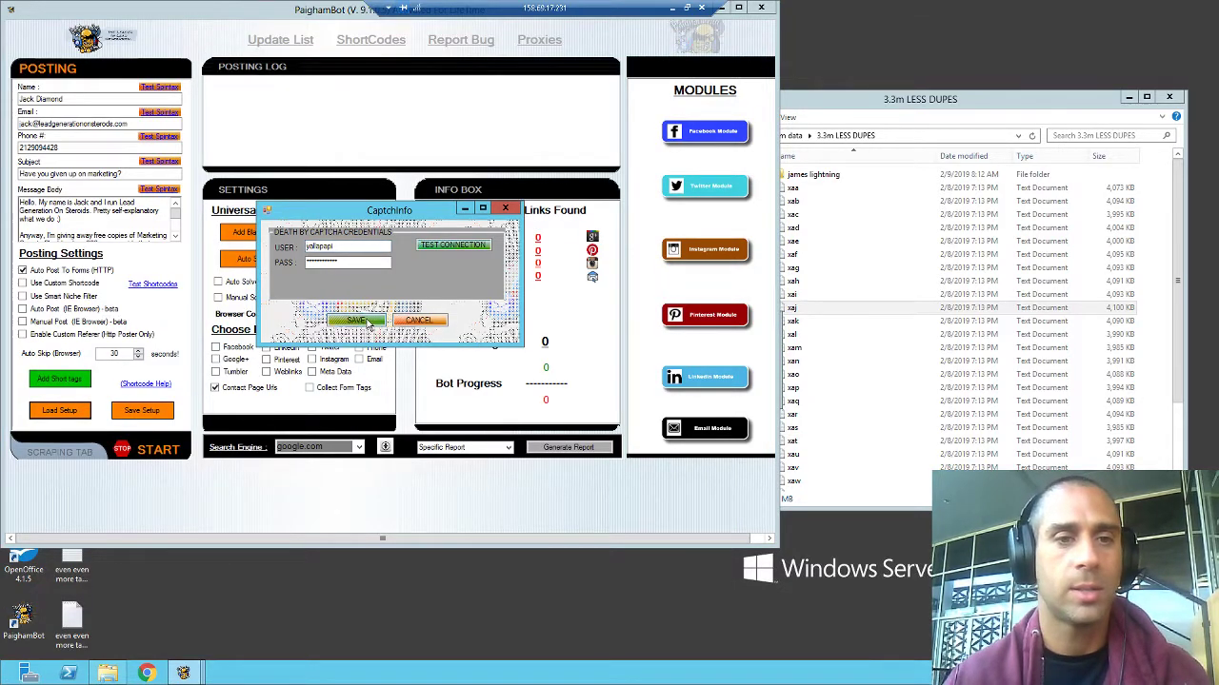
pyautogui.click(367, 322)
pyautogui.click(699, 401)
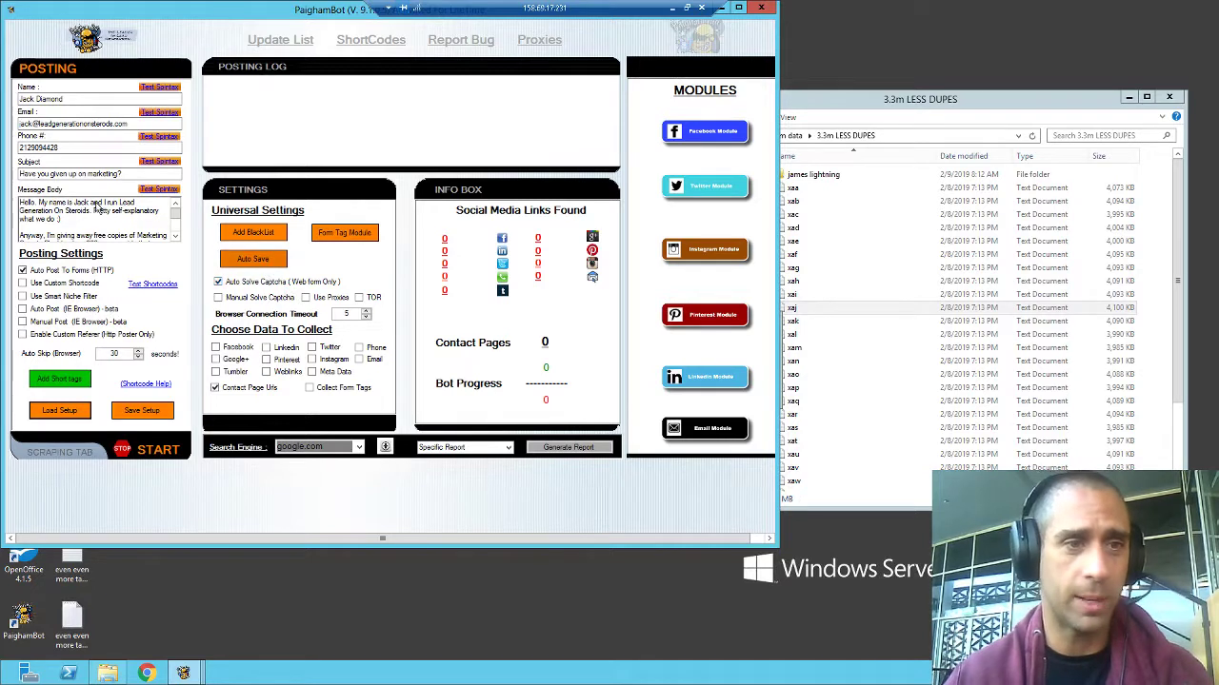
# Step: Replace the message subject with "Do you hate getting new clients?" and select the whole subject text
pyautogui.click(118, 175)
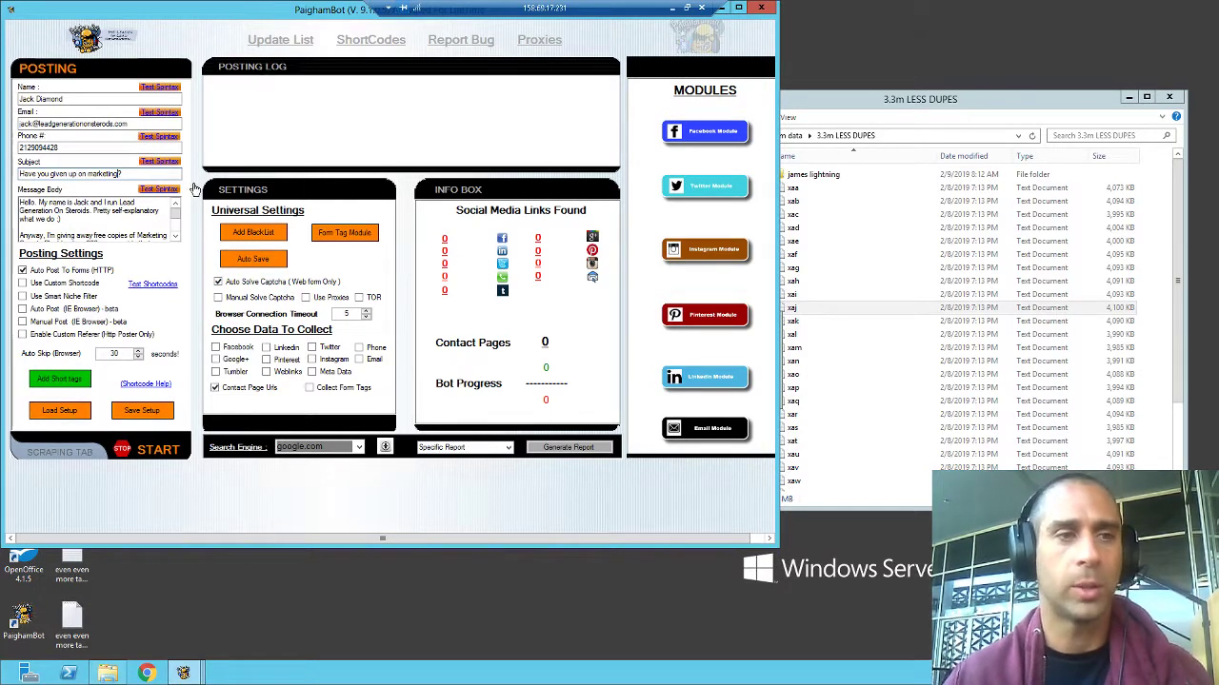
pyautogui.hotkey('ctrl', 'a')
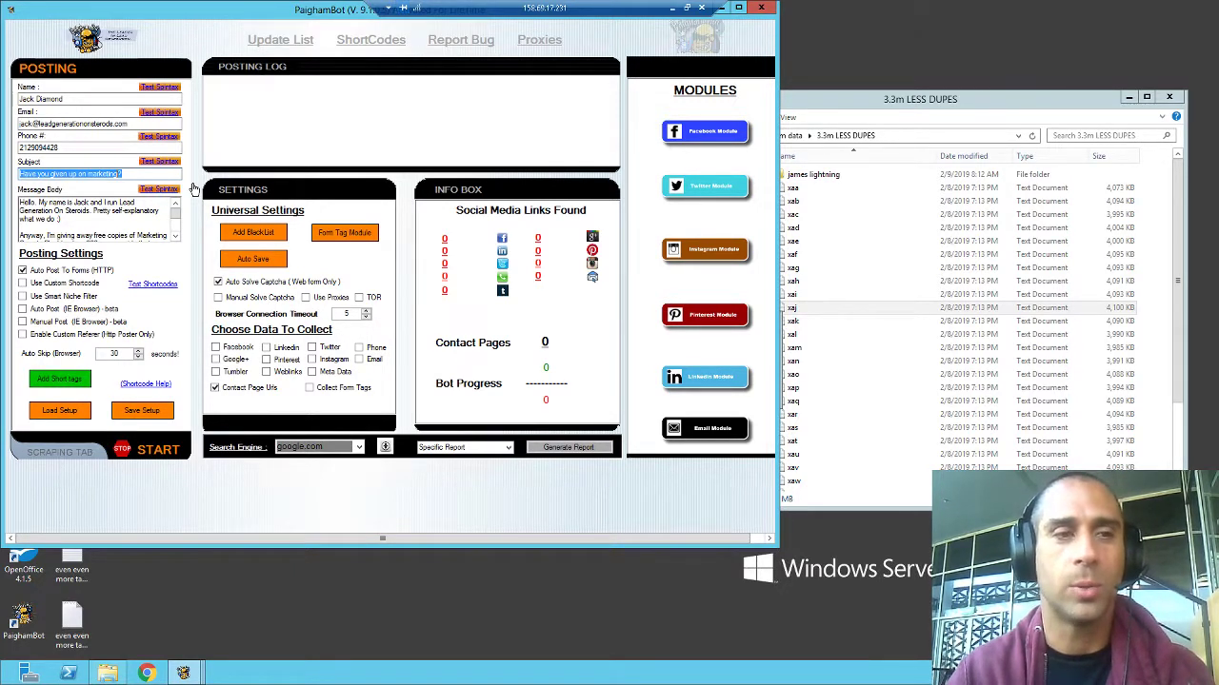
pyautogui.write('{')
pyautogui.write('o you ')
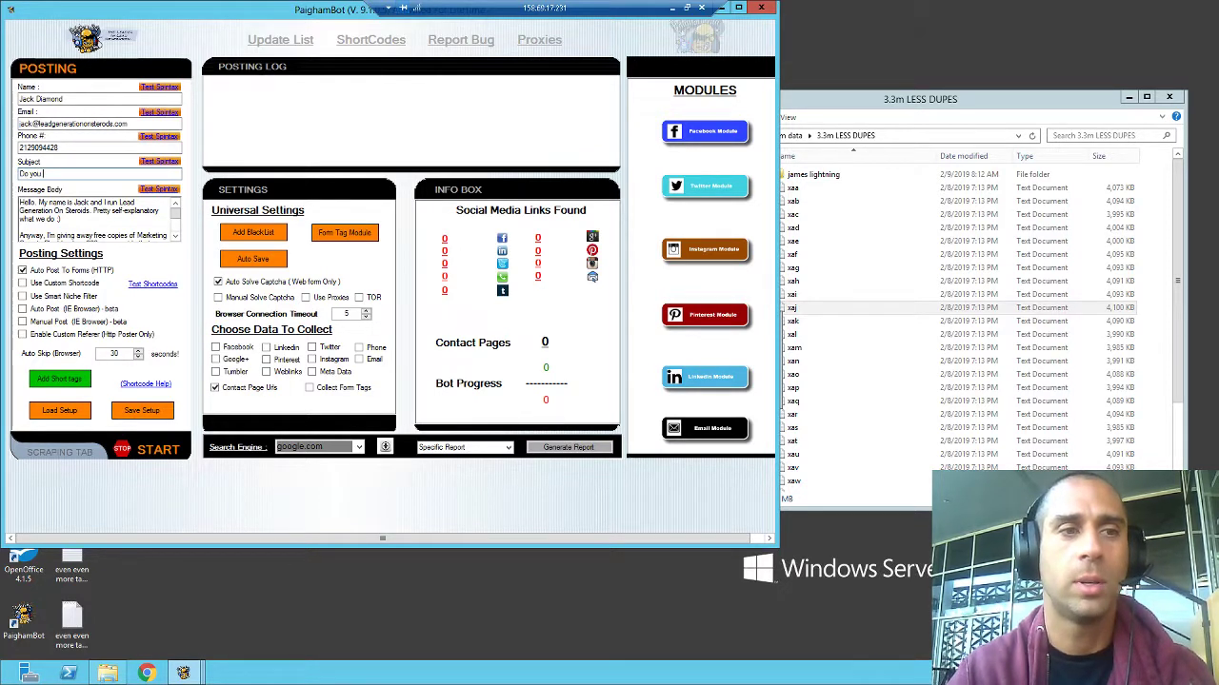
pyautogui.write('hate ')
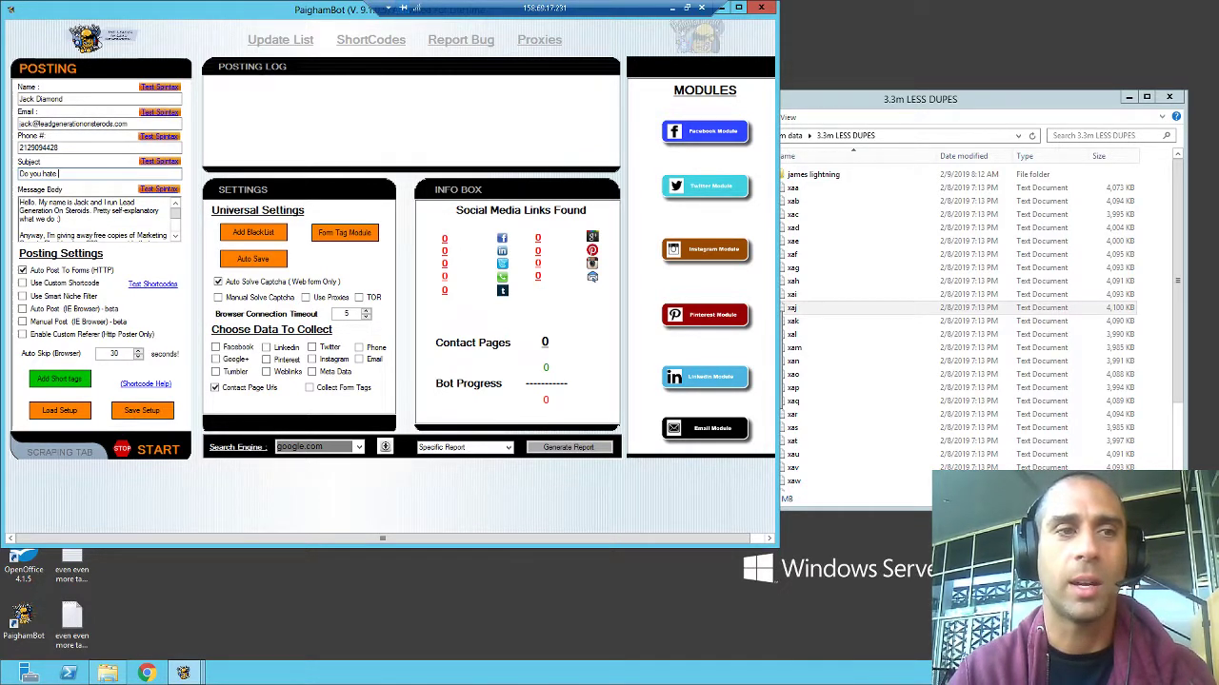
pyautogui.write('getting new clients')
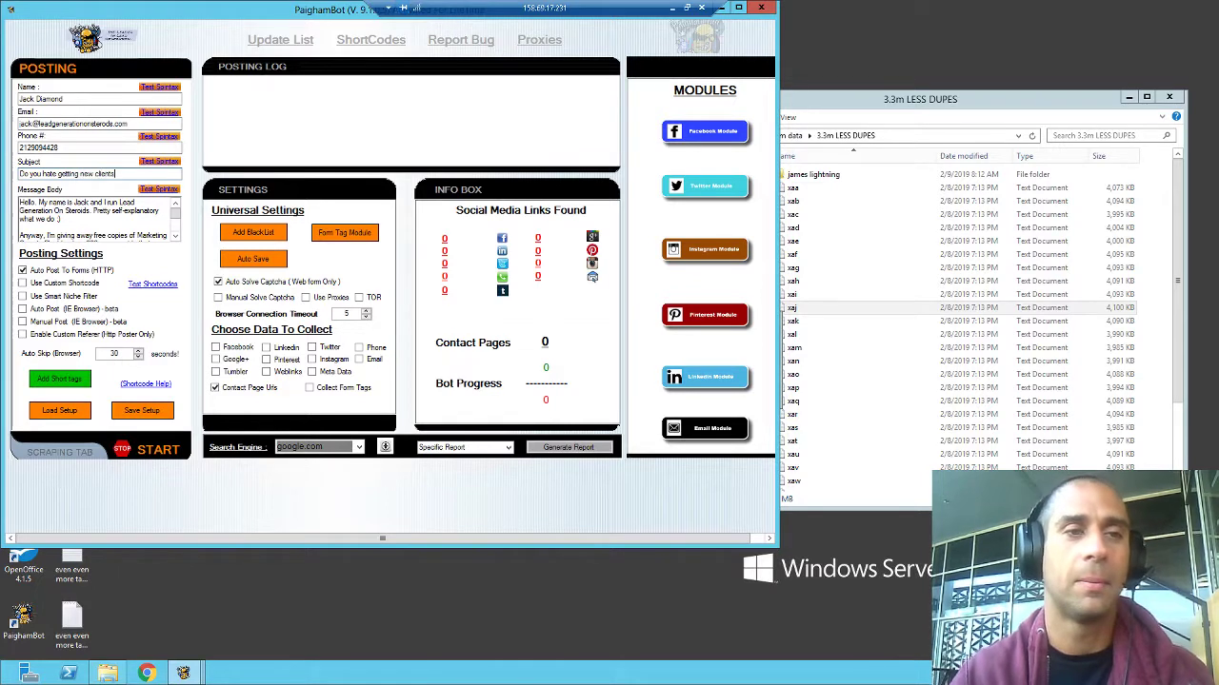
pyautogui.write('?')
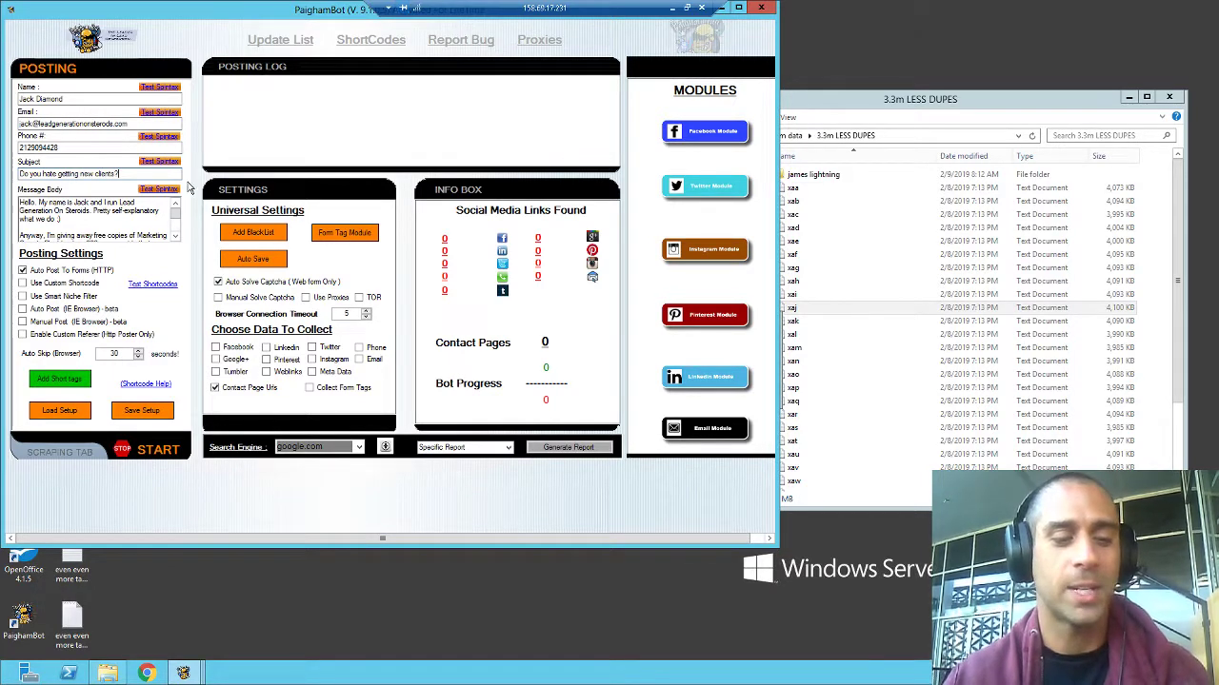
pyautogui.hotkey('ctrl', 'a')
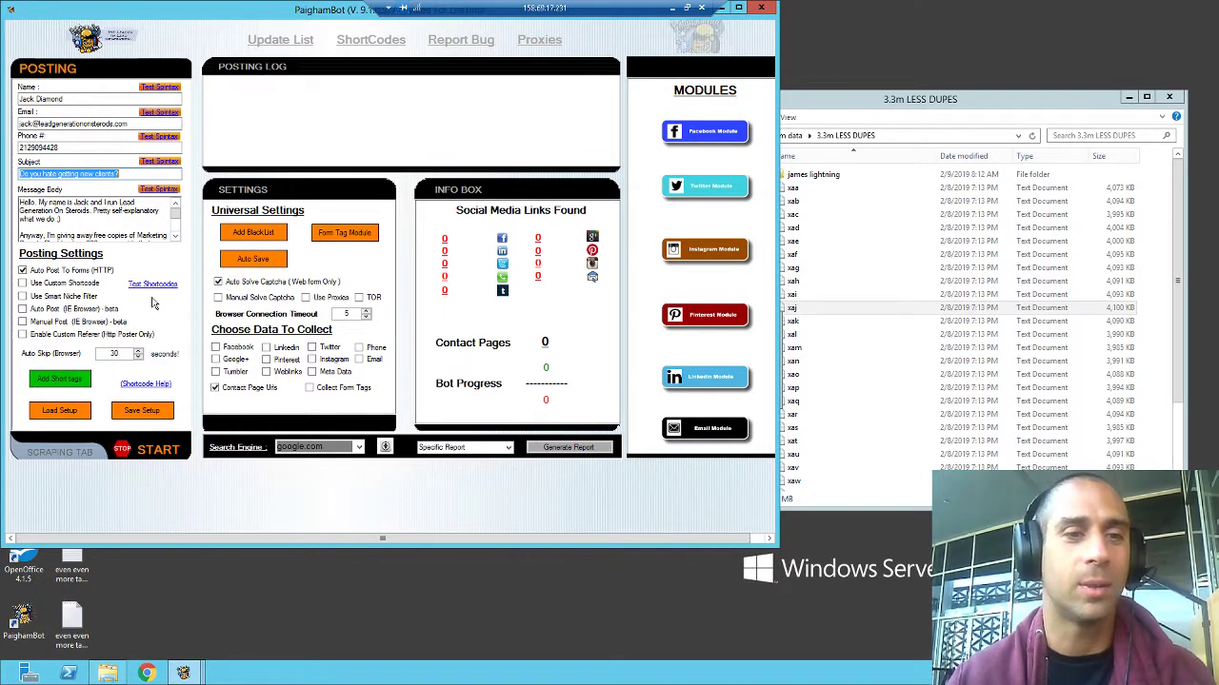
# Step: Start posting with a maximum of 21 threads
pyautogui.click(158, 453)
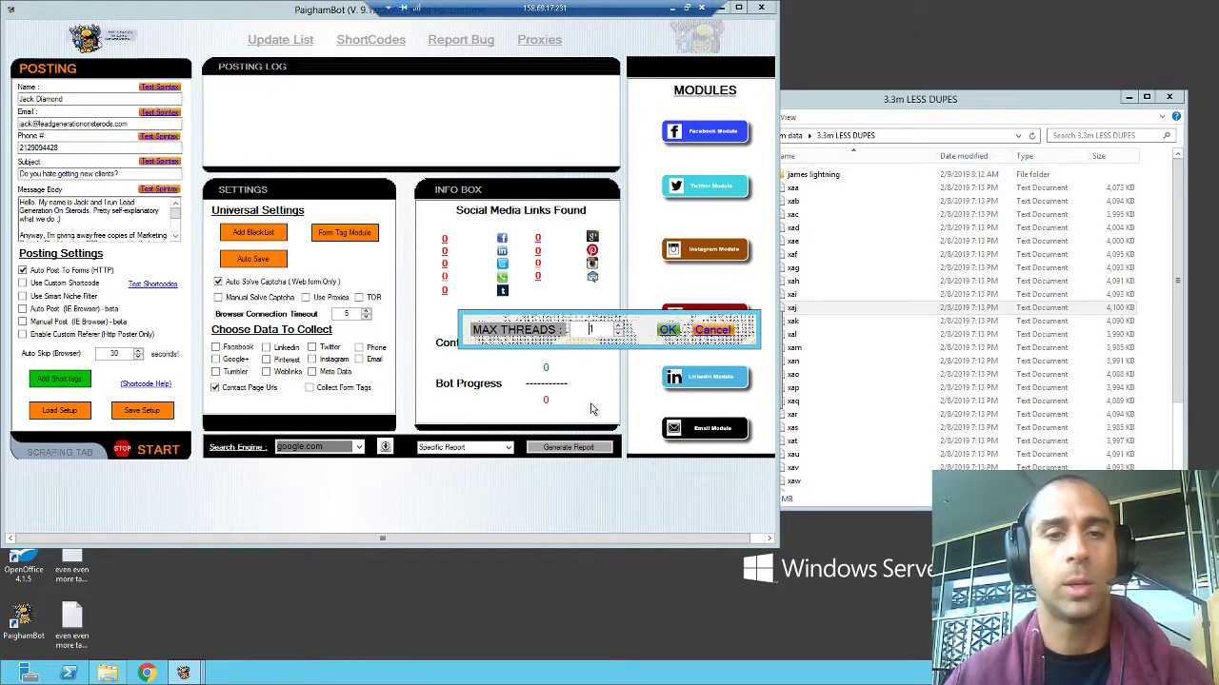
pyautogui.write('2')
pyautogui.click(667, 331)
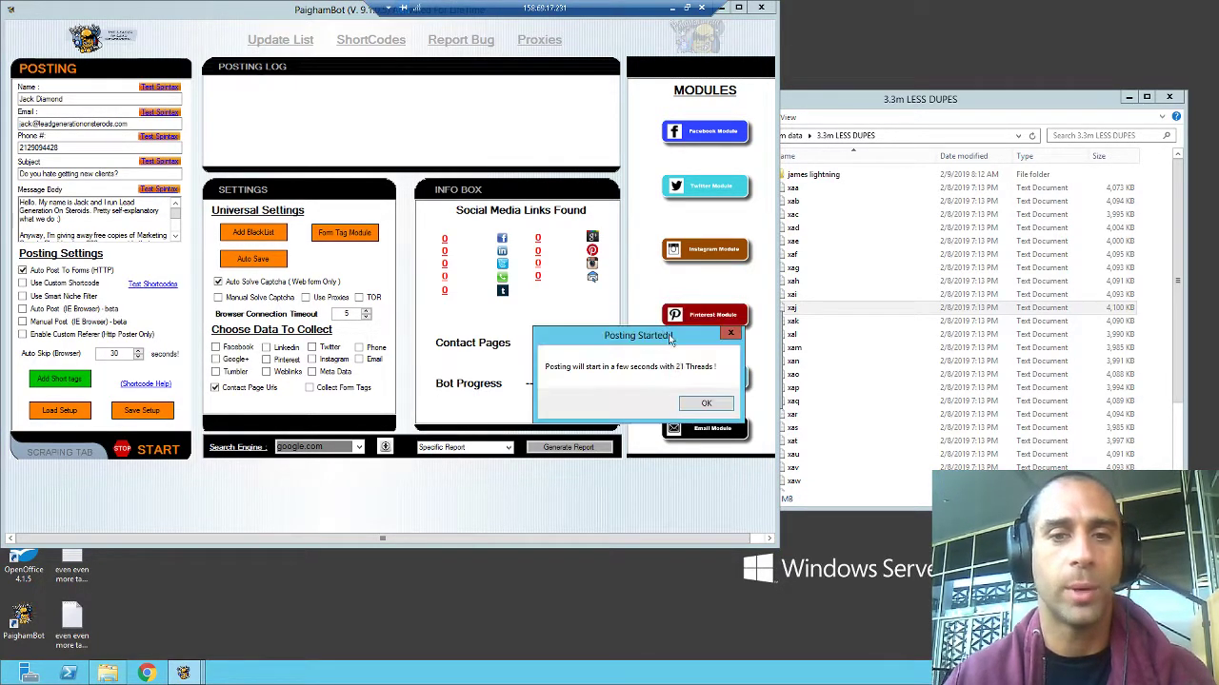
pyautogui.click(698, 408)
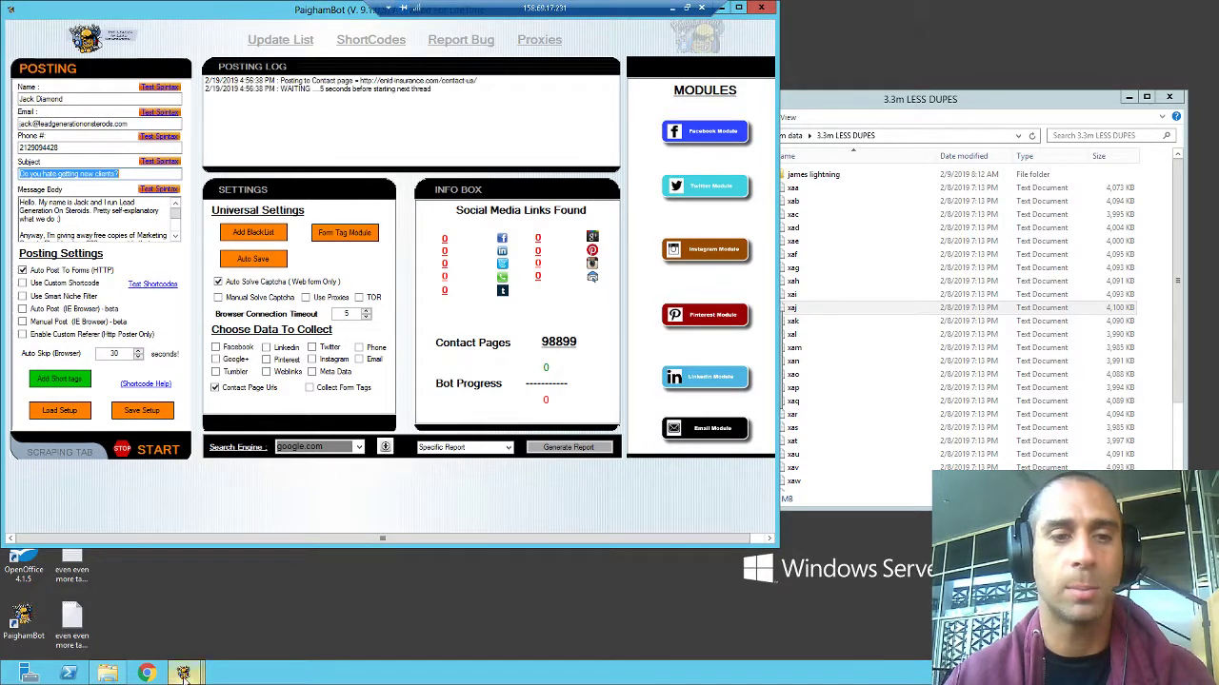
# Step: Switch to the next PaighamBot instance, acknowledge its loaded URL list and open the posting form
pyautogui.moveTo(187, 672)
pyautogui.click(213, 600)
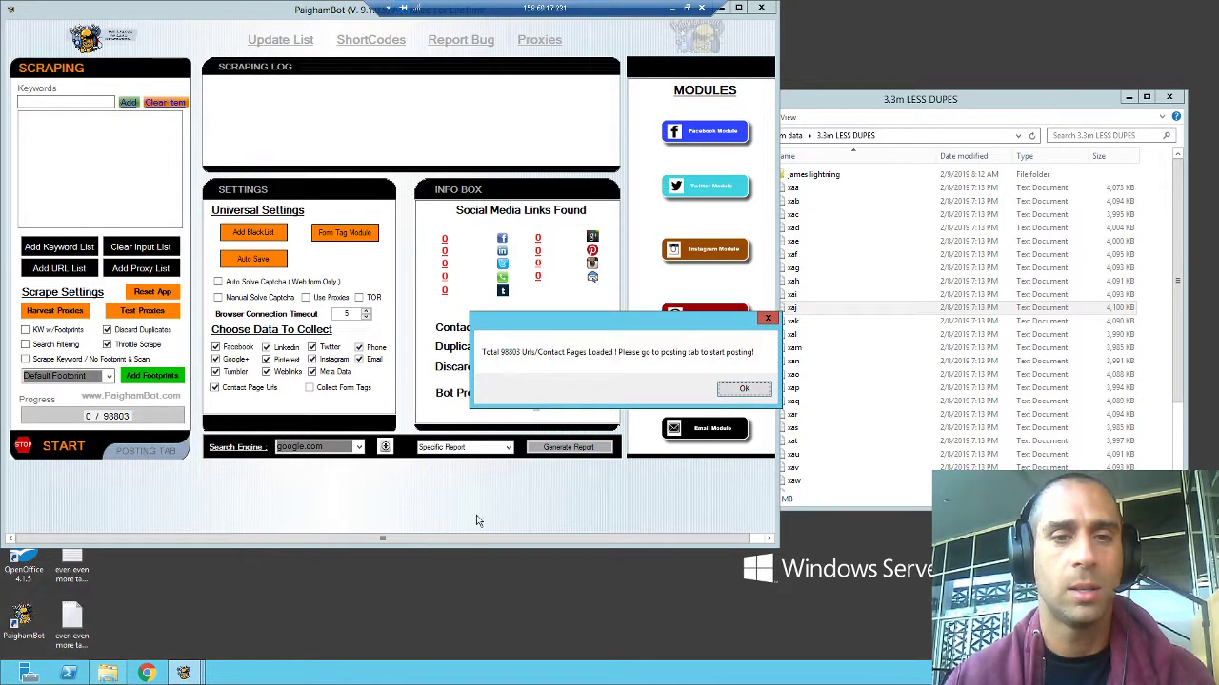
pyautogui.click(744, 389)
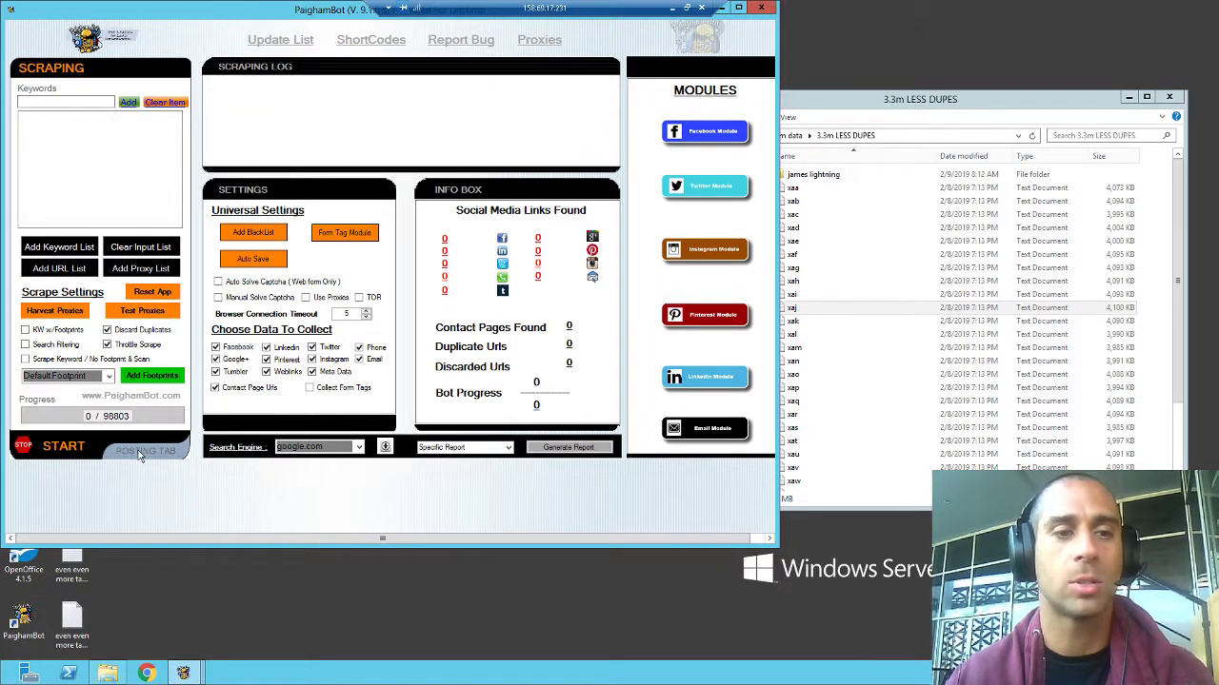
pyautogui.click(166, 449)
# Step: Deselect every social, phone, email, weblink and meta data option so only Contact Page Urls is collected
pyautogui.click(232, 371)
pyautogui.click(228, 359)
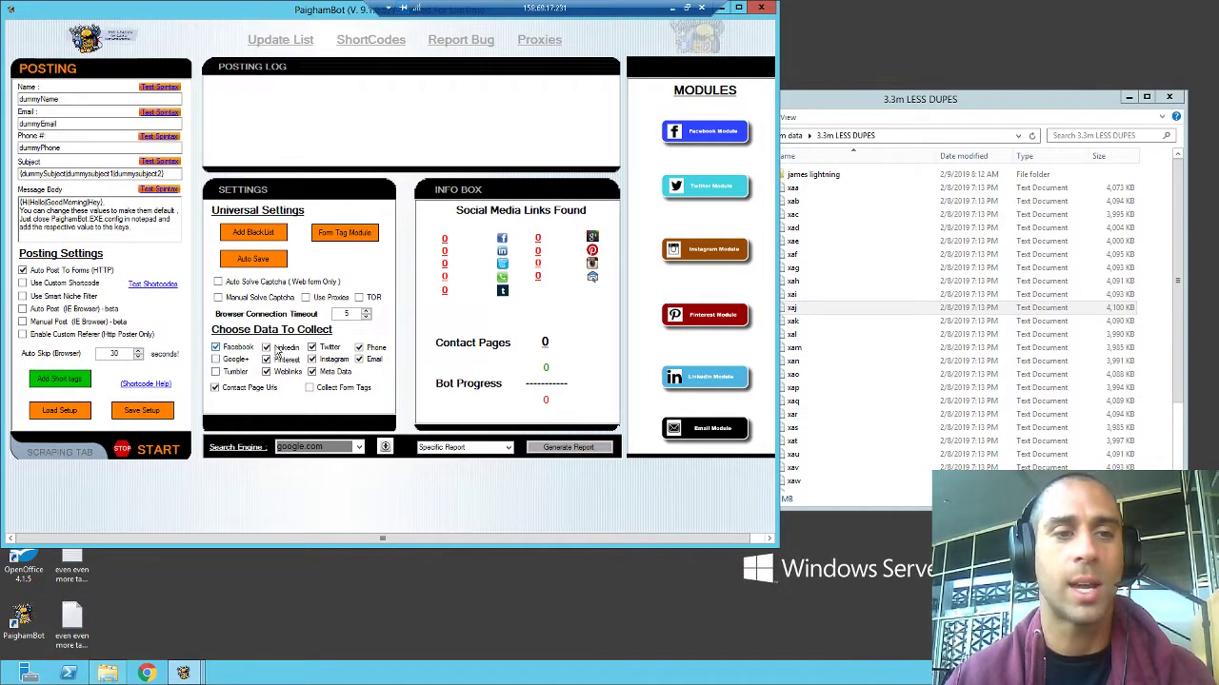
pyautogui.click(226, 347)
pyautogui.click(283, 359)
pyautogui.click(283, 347)
pyautogui.click(287, 372)
pyautogui.click(312, 372)
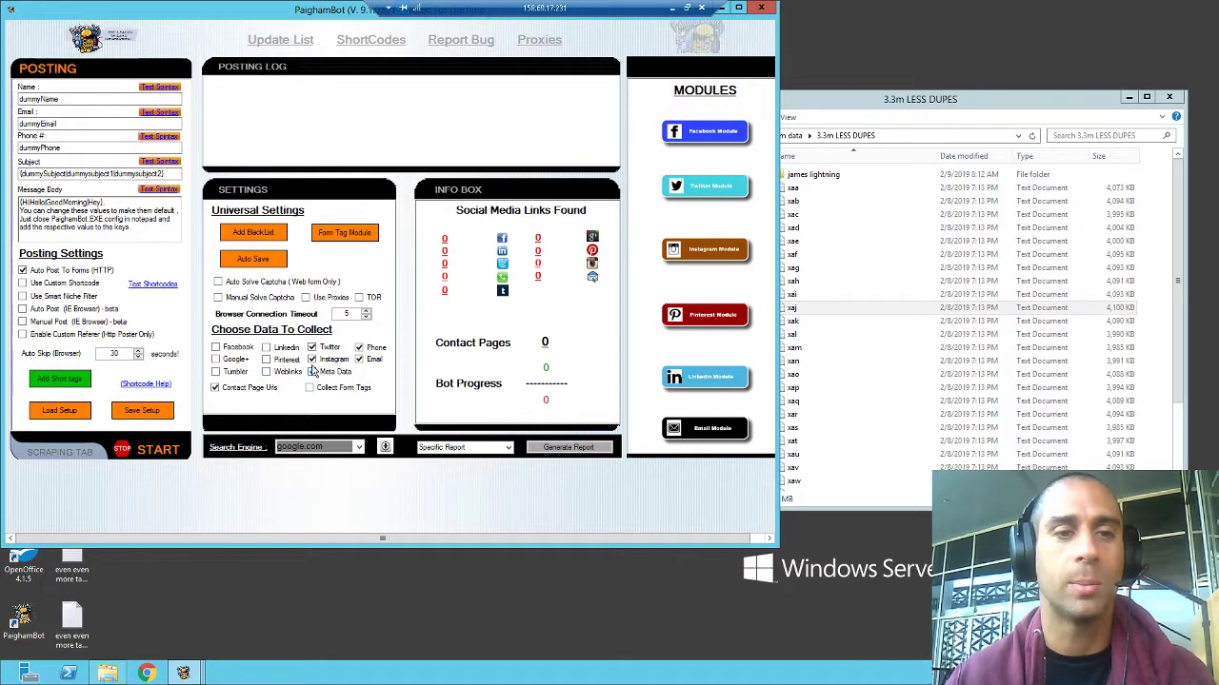
pyautogui.click(313, 360)
pyautogui.click(312, 347)
pyautogui.click(359, 347)
pyautogui.click(359, 360)
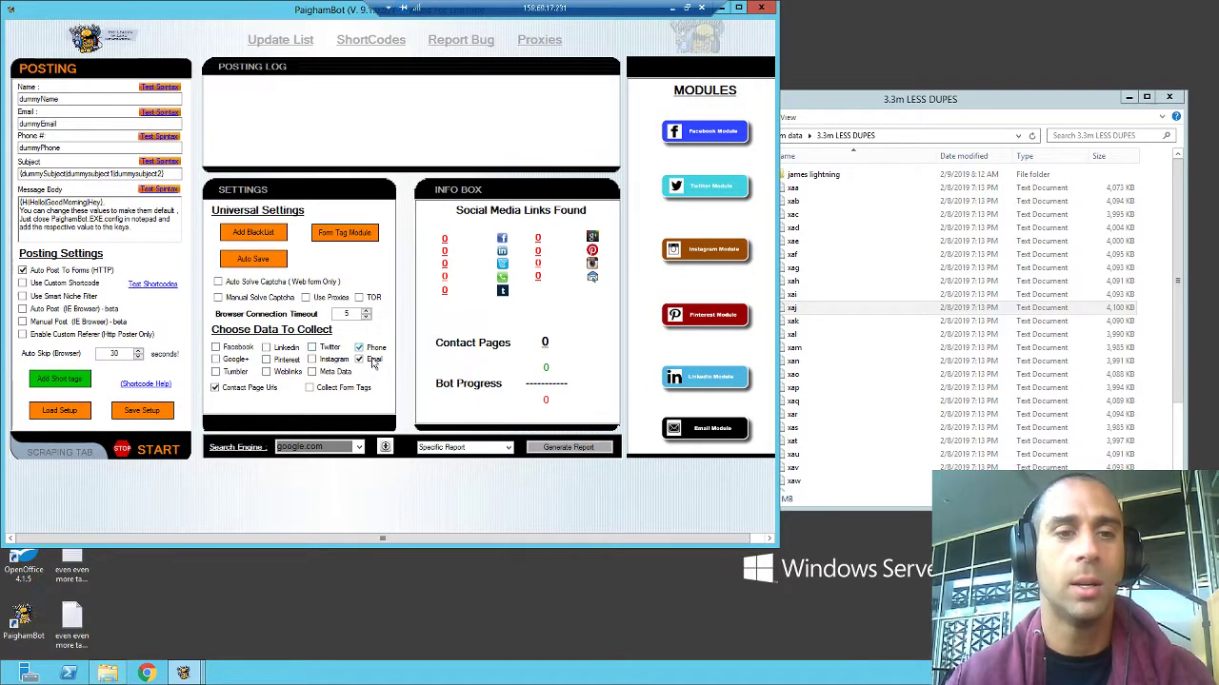
# Step: Load the LGOS jack campaign setup from the form fill setup folder and enable Auto Solve Captcha with the stored credentials
pyautogui.click(84, 412)
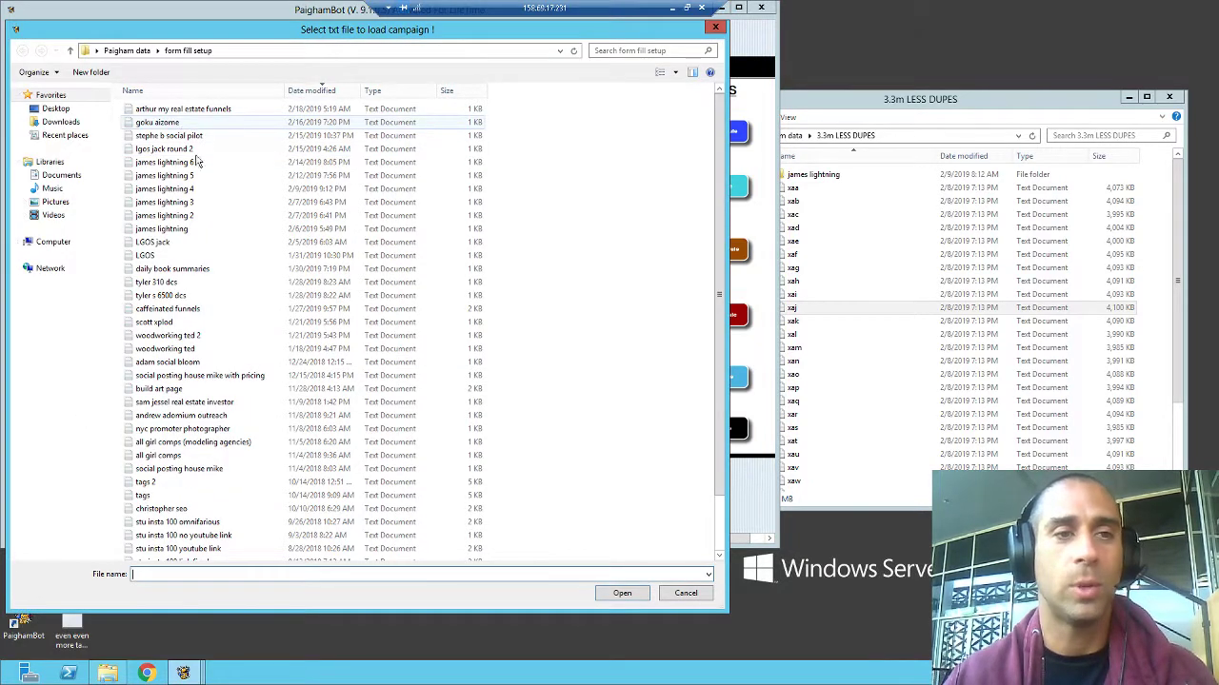
pyautogui.doubleClick(169, 249)
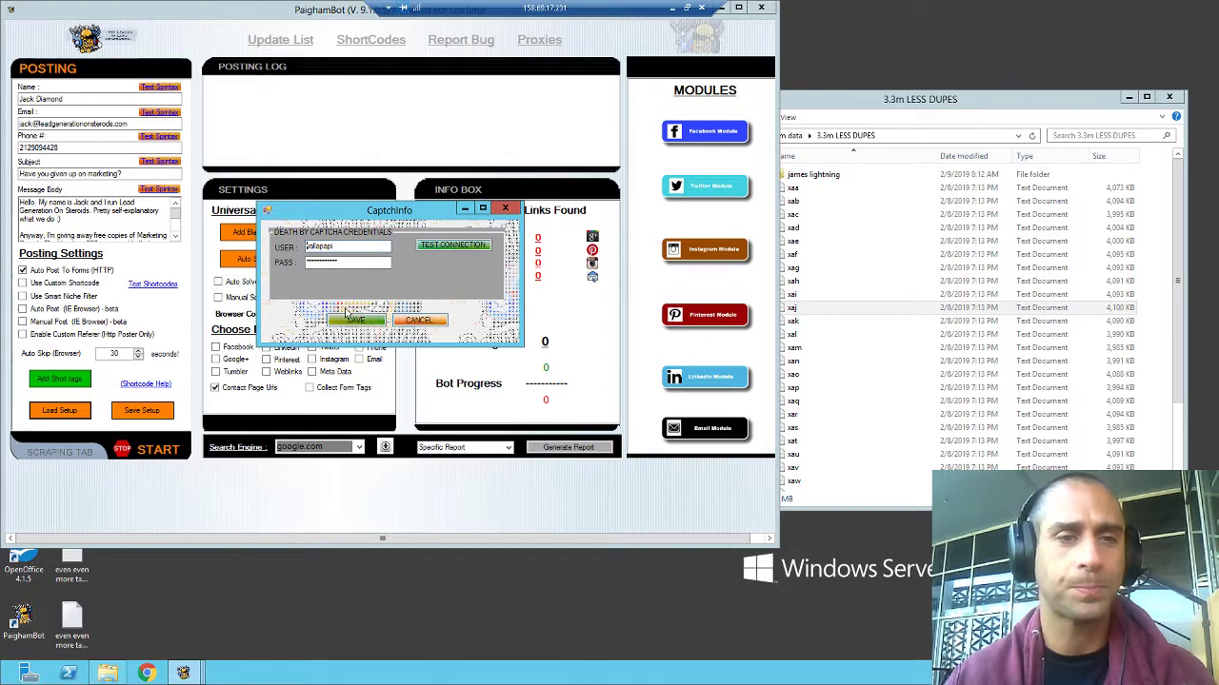
pyautogui.click(505, 208)
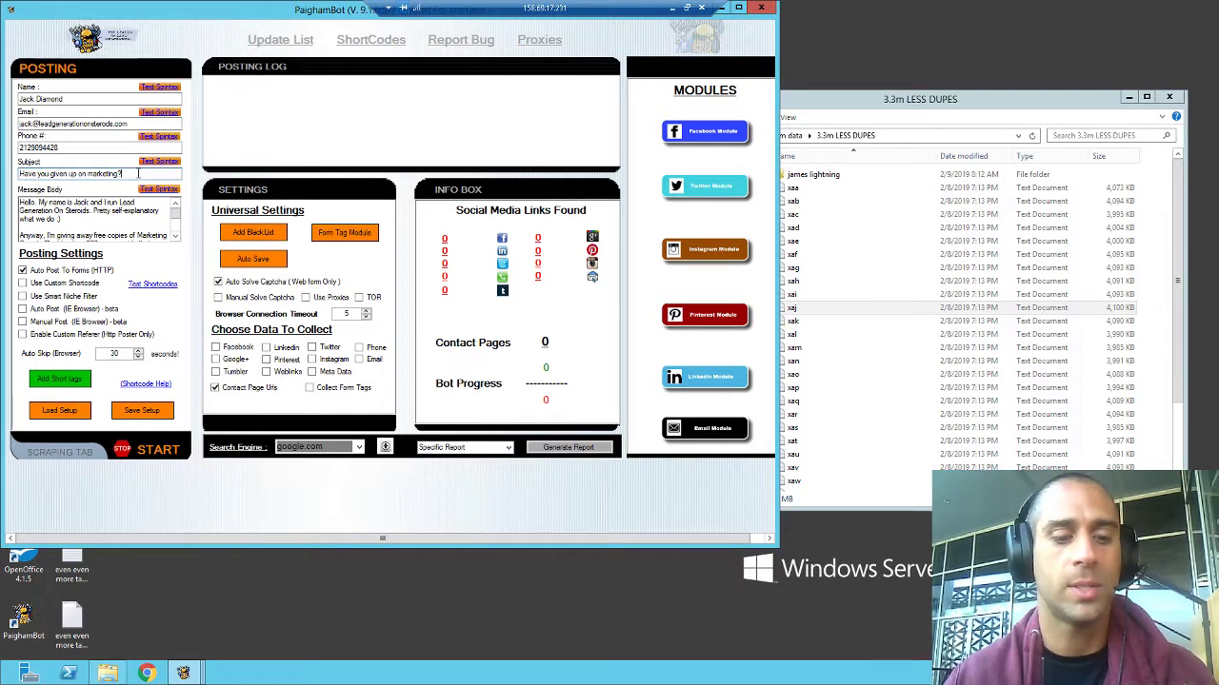
# Step: Replace the message subject with "Do you hate getting new clients?" and start posting with a maximum of 21 threads
pyautogui.click(138, 173)
pyautogui.press('End')
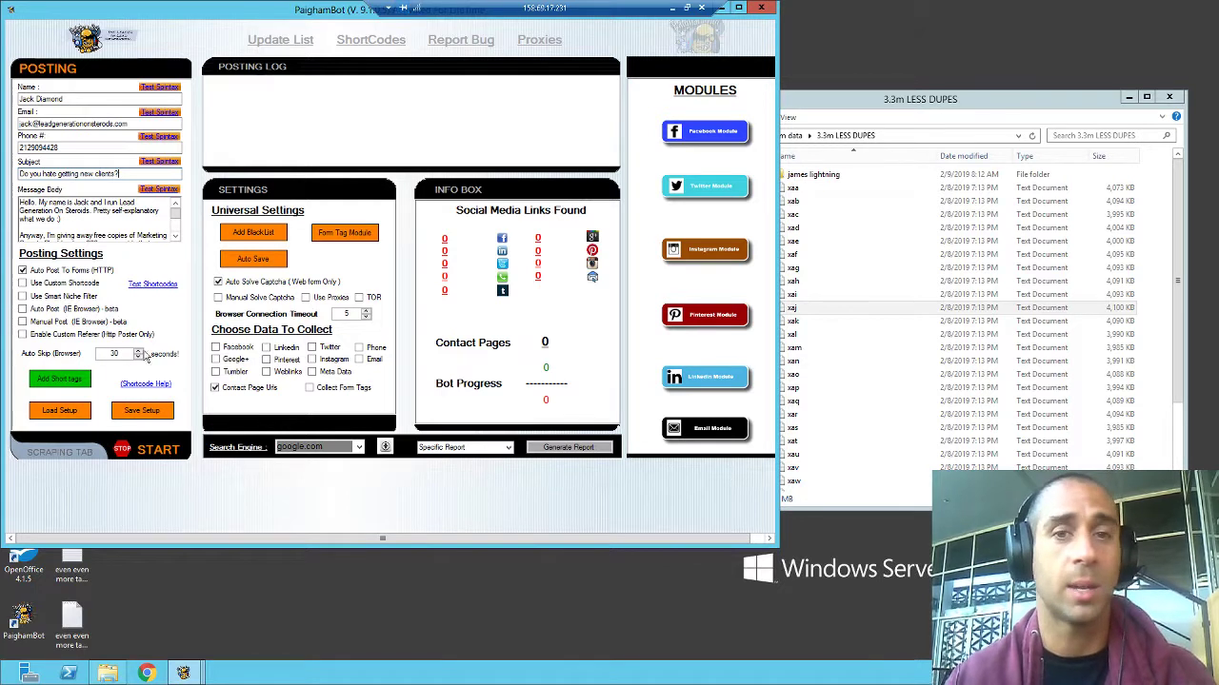
pyautogui.click(148, 454)
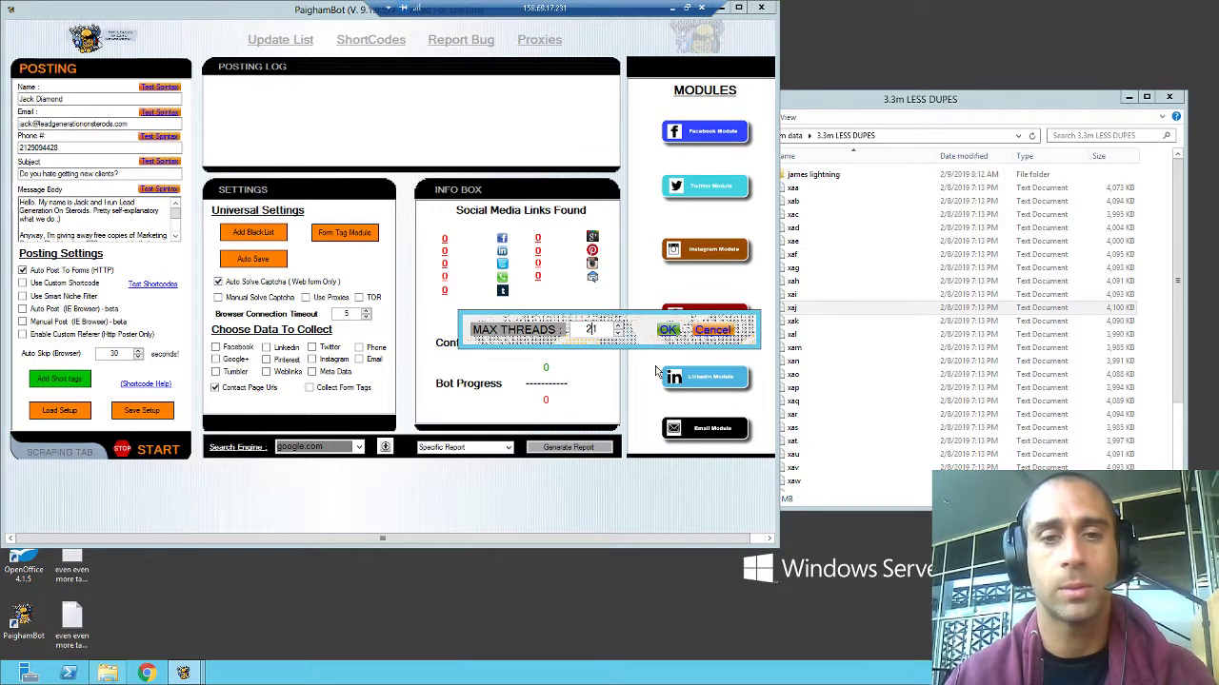
pyautogui.click(669, 331)
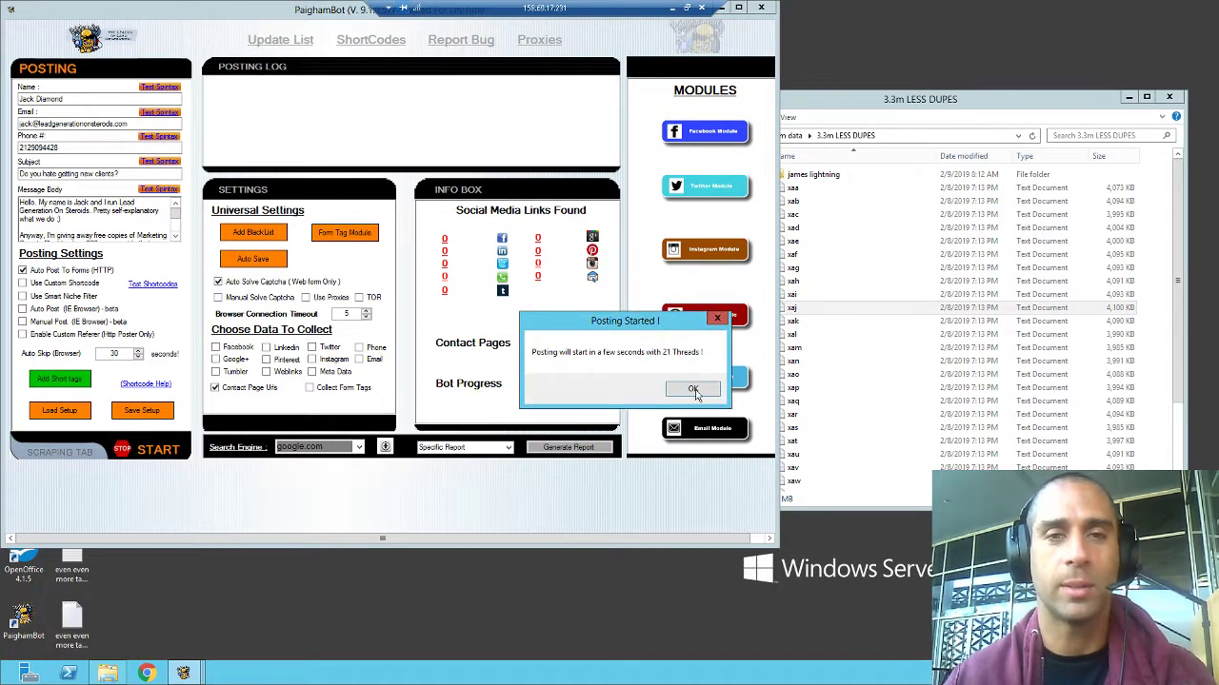
pyautogui.click(693, 390)
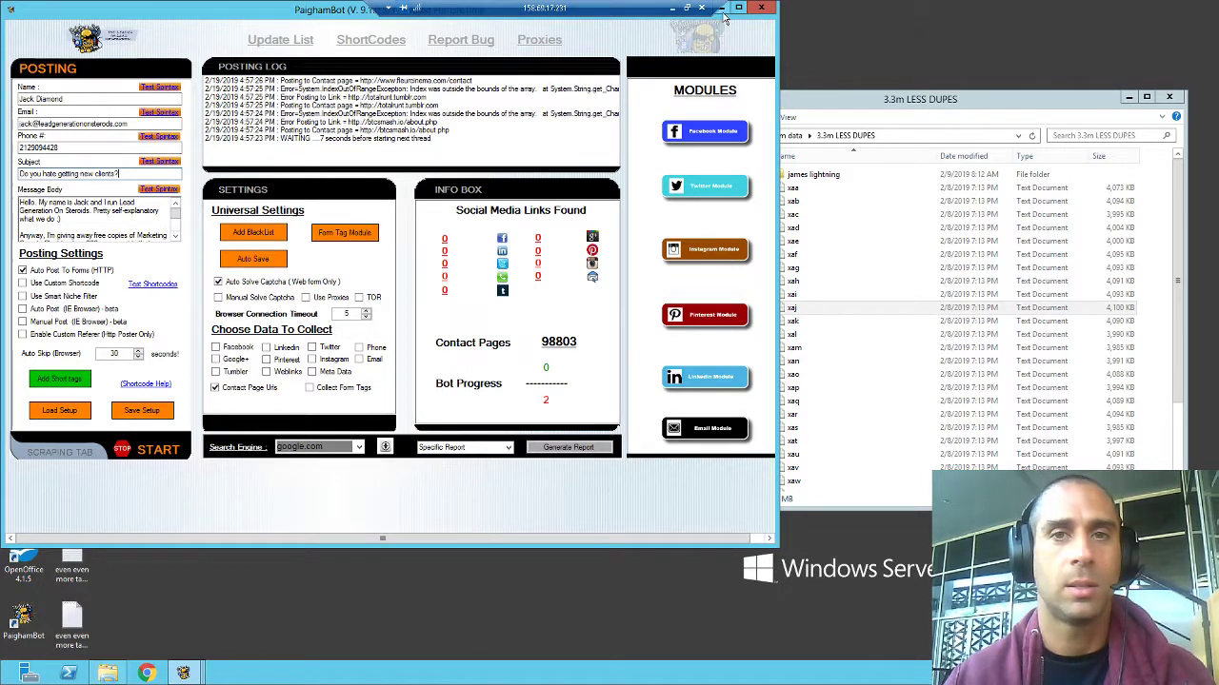
# Step: Copy the subject from the first running instance and open the posting form in the remaining instance with a loaded URL list
pyautogui.click(186, 674)
pyautogui.hotkey('ctrl', 'c')
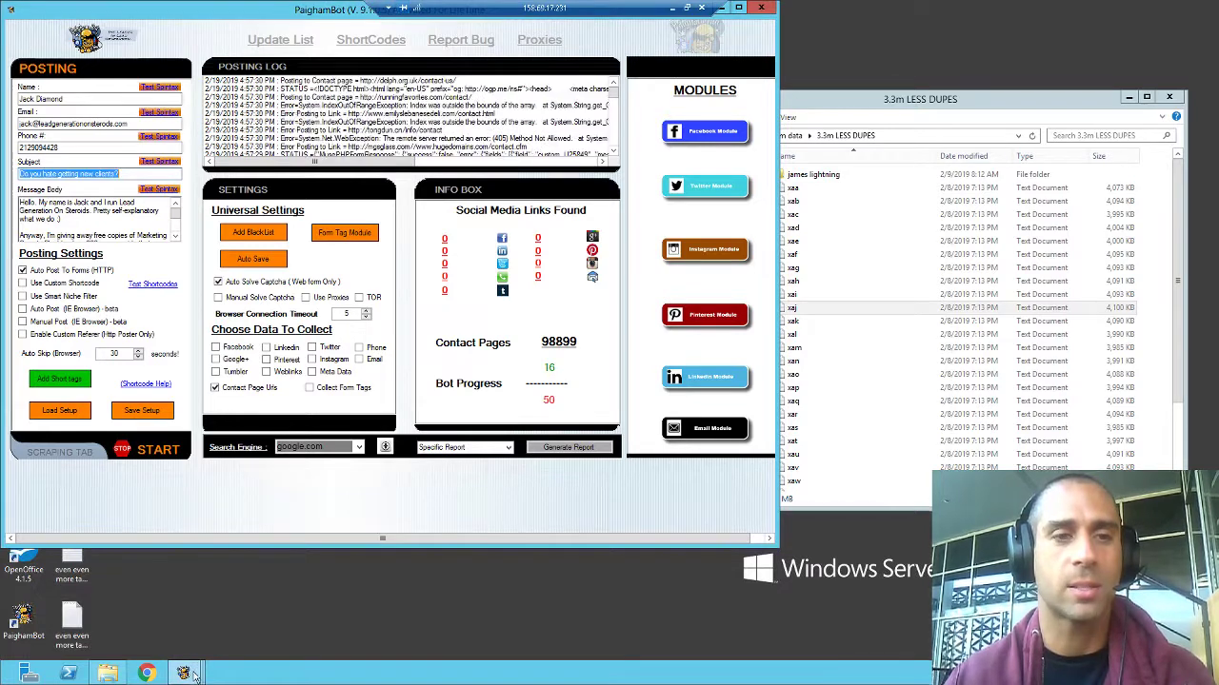
pyautogui.click(330, 614)
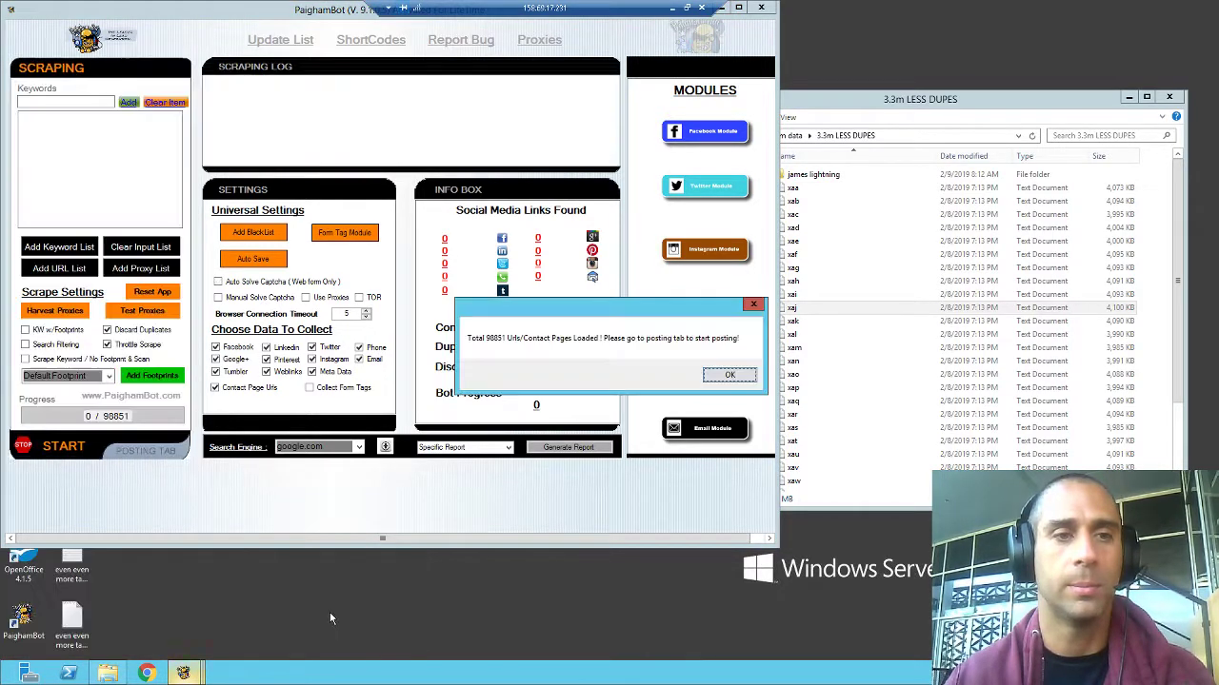
pyautogui.click(744, 374)
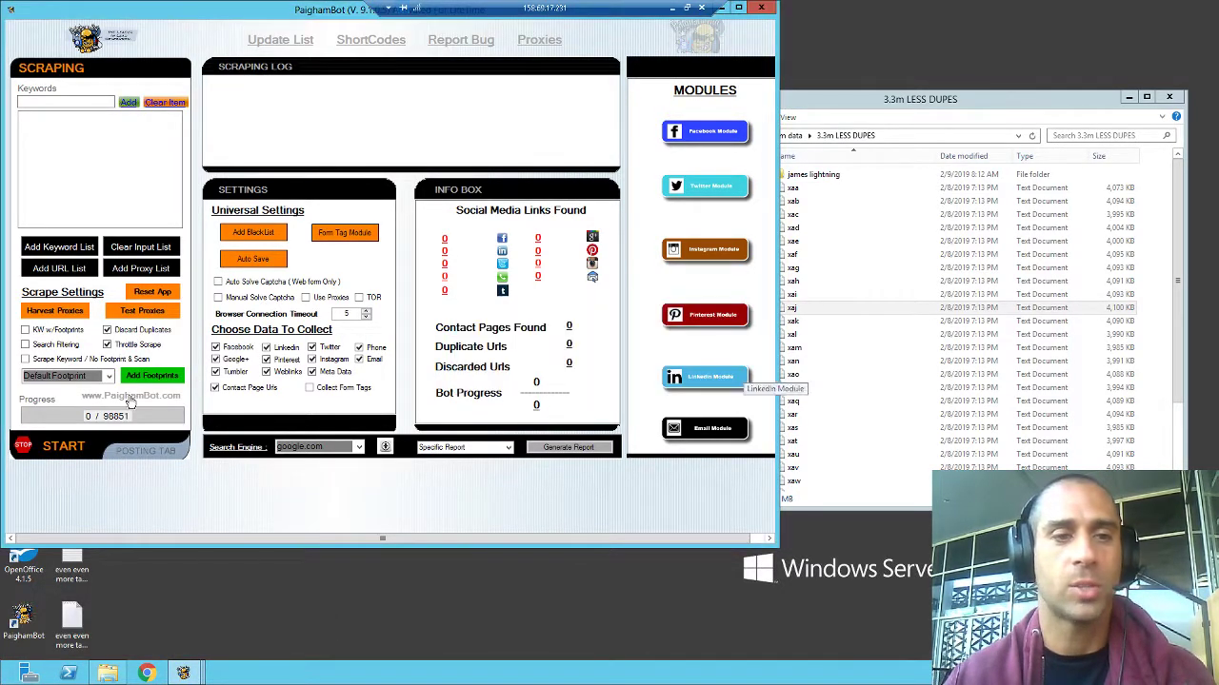
pyautogui.click(143, 451)
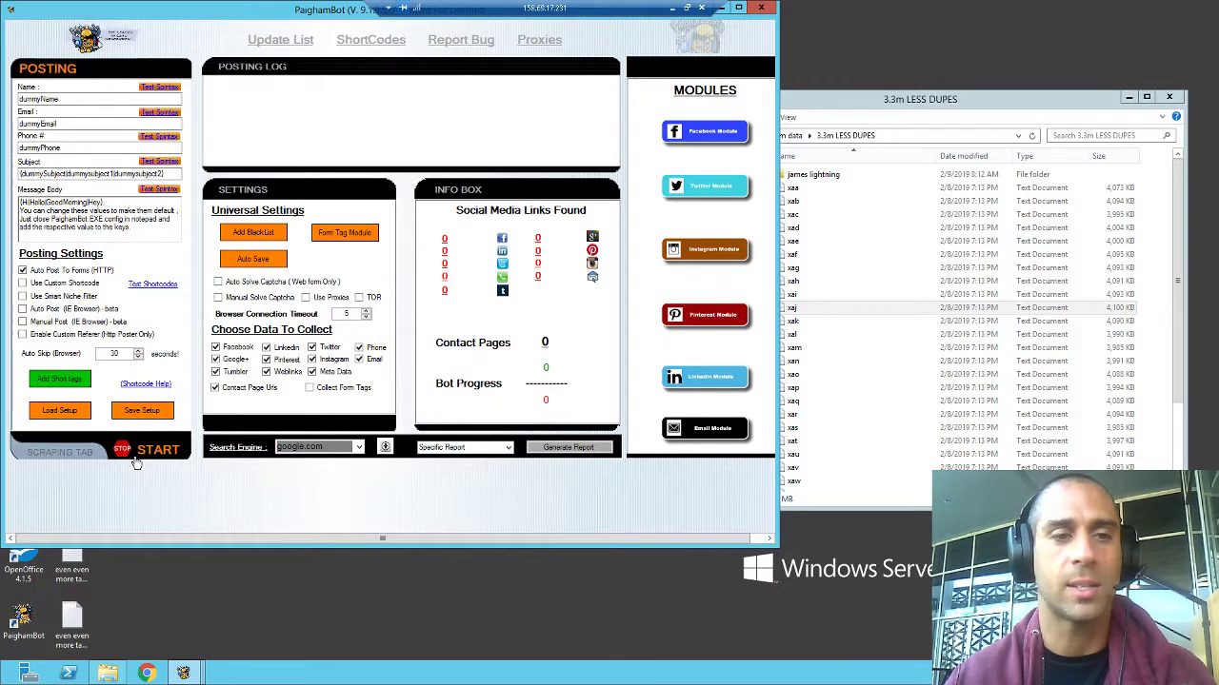
# Step: Restrict this instance's data collection to Contact Page Urls by clearing all the other selected data types
pyautogui.click(249, 348)
pyautogui.click(244, 360)
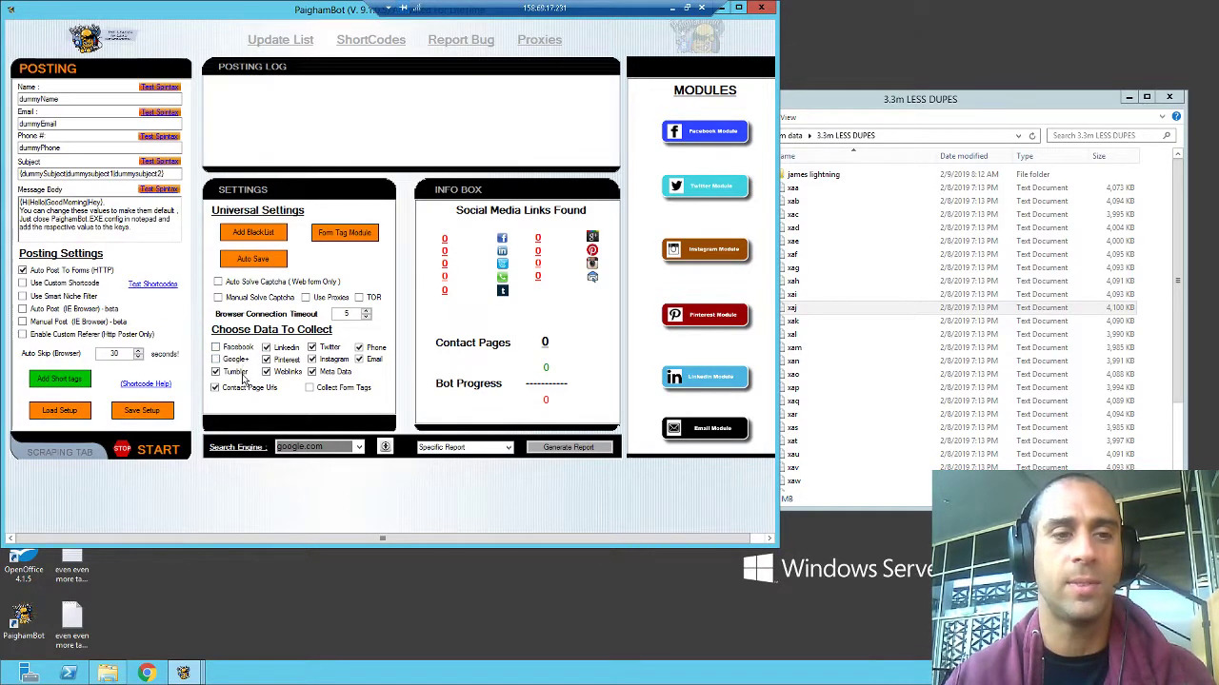
pyautogui.click(266, 371)
pyautogui.click(266, 359)
pyautogui.click(265, 347)
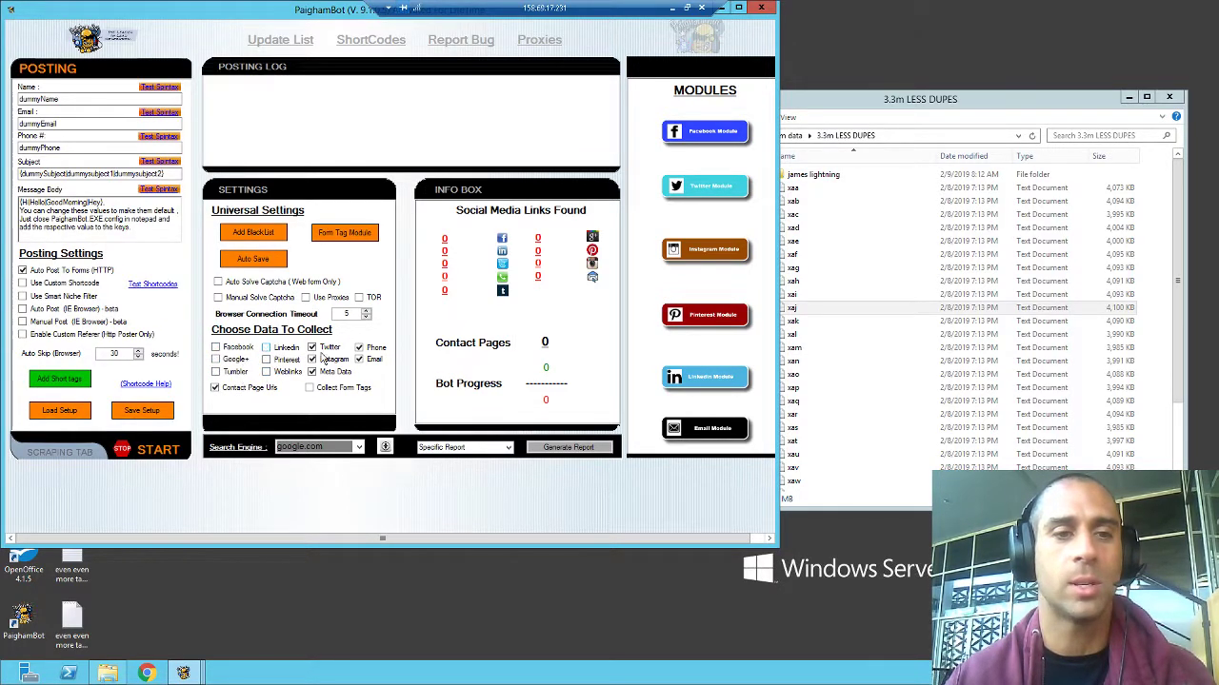
pyautogui.click(311, 347)
pyautogui.click(335, 360)
pyautogui.click(341, 372)
pyautogui.click(371, 359)
pyautogui.click(371, 348)
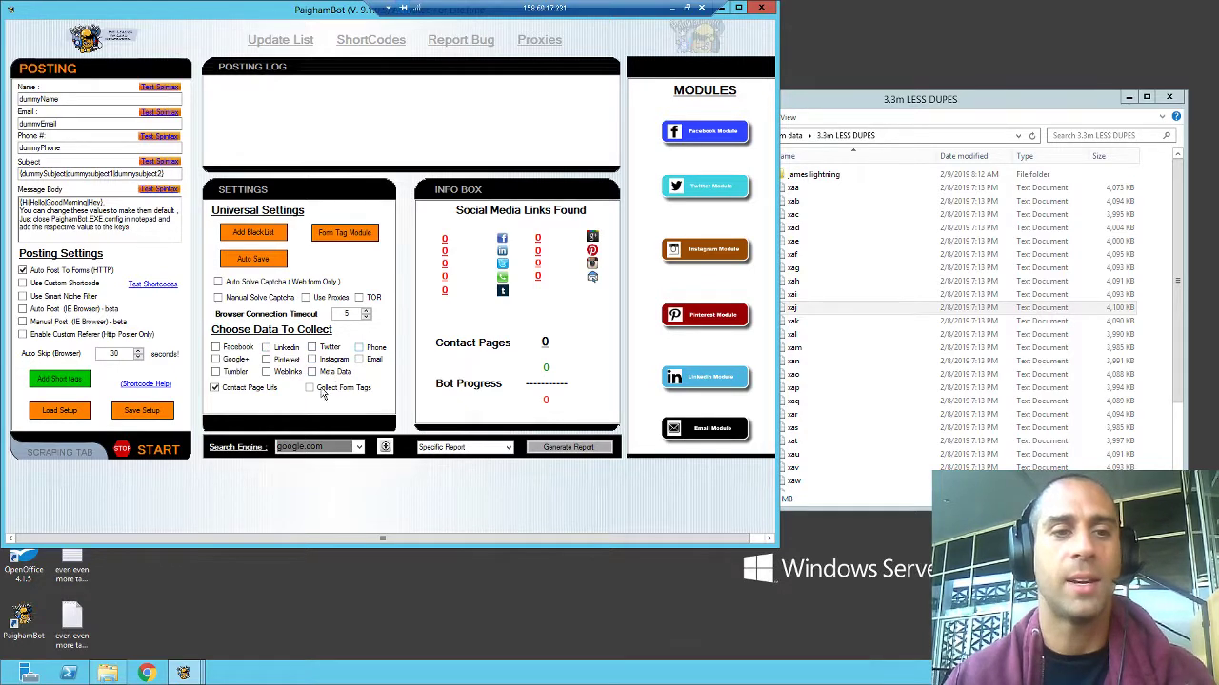
# Step: Load the LGOS jack setup into this instance, turn on Auto Solve Captcha and dismiss the captcha credentials dialog
pyautogui.click(59, 411)
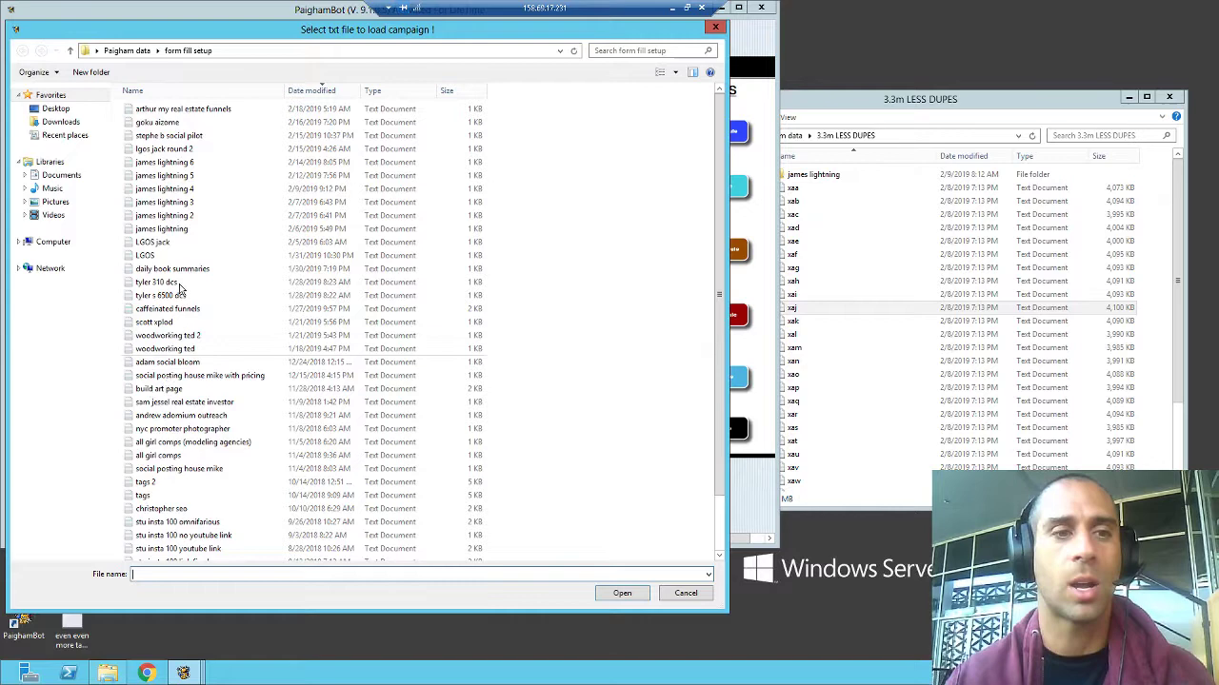
pyautogui.doubleClick(153, 242)
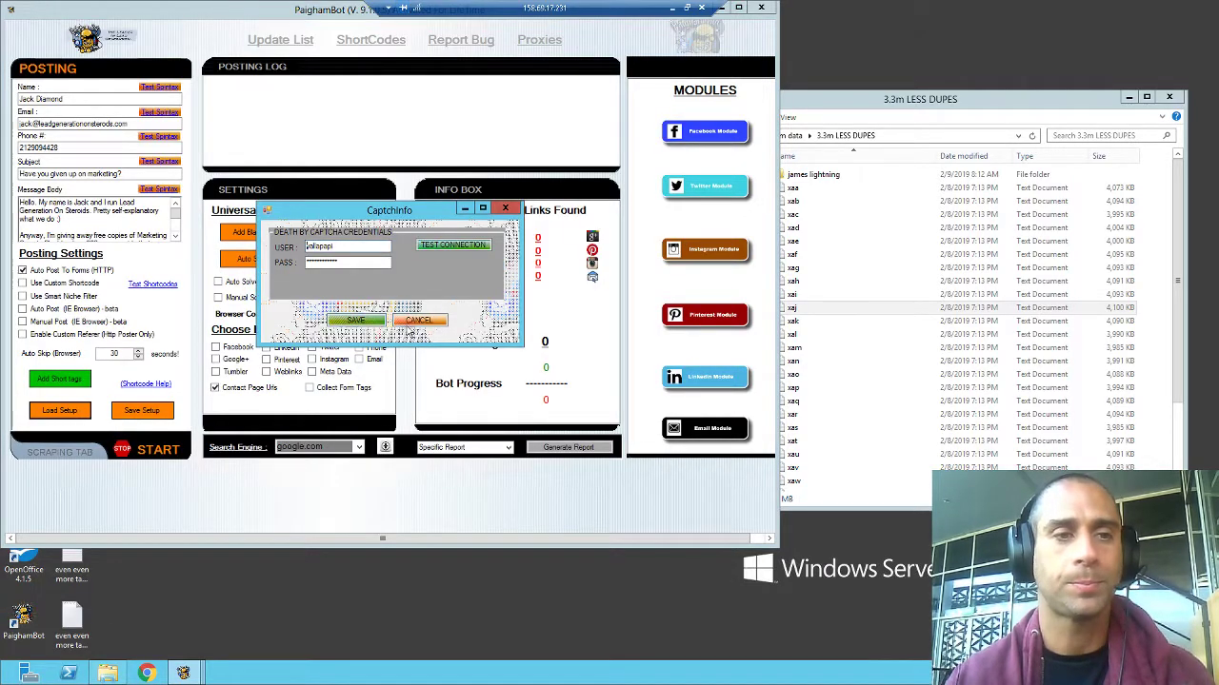
pyautogui.click(408, 324)
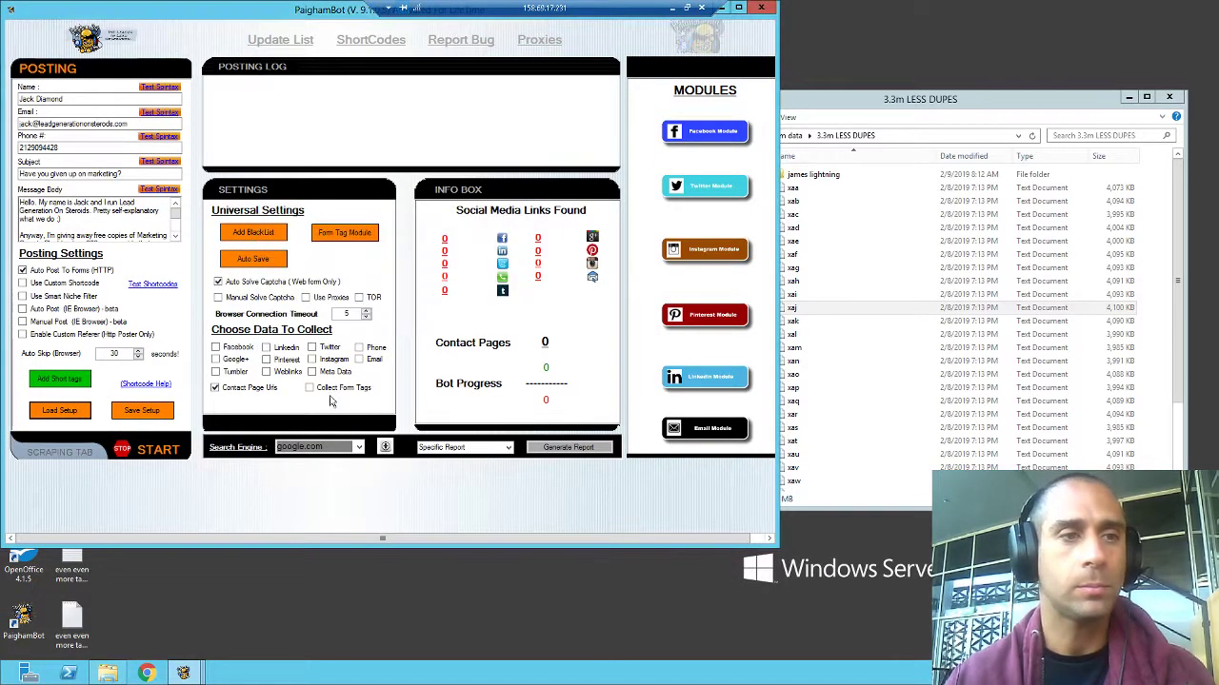
# Step: Paste "Do you hate getting new clients?" over the message subject and start posting with a maximum of 21 threads
pyautogui.click(133, 175)
pyautogui.hotkey('ctrl', 'a')
pyautogui.hotkey('ctrl', 'v')
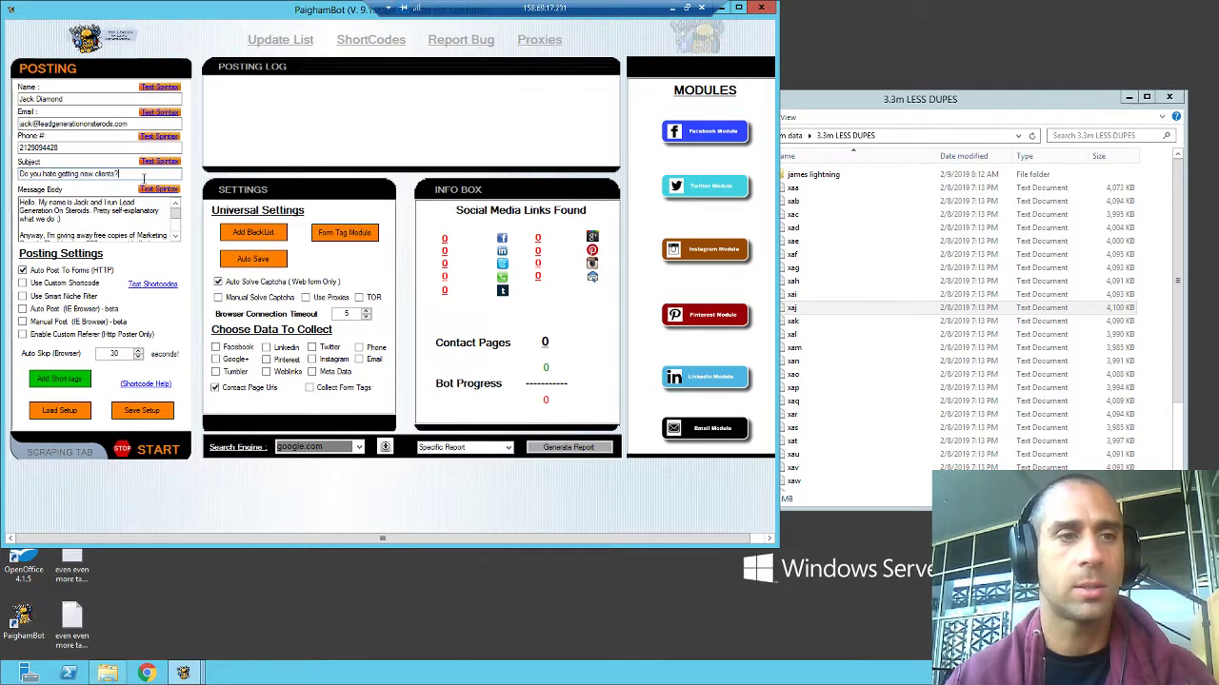
pyautogui.click(158, 450)
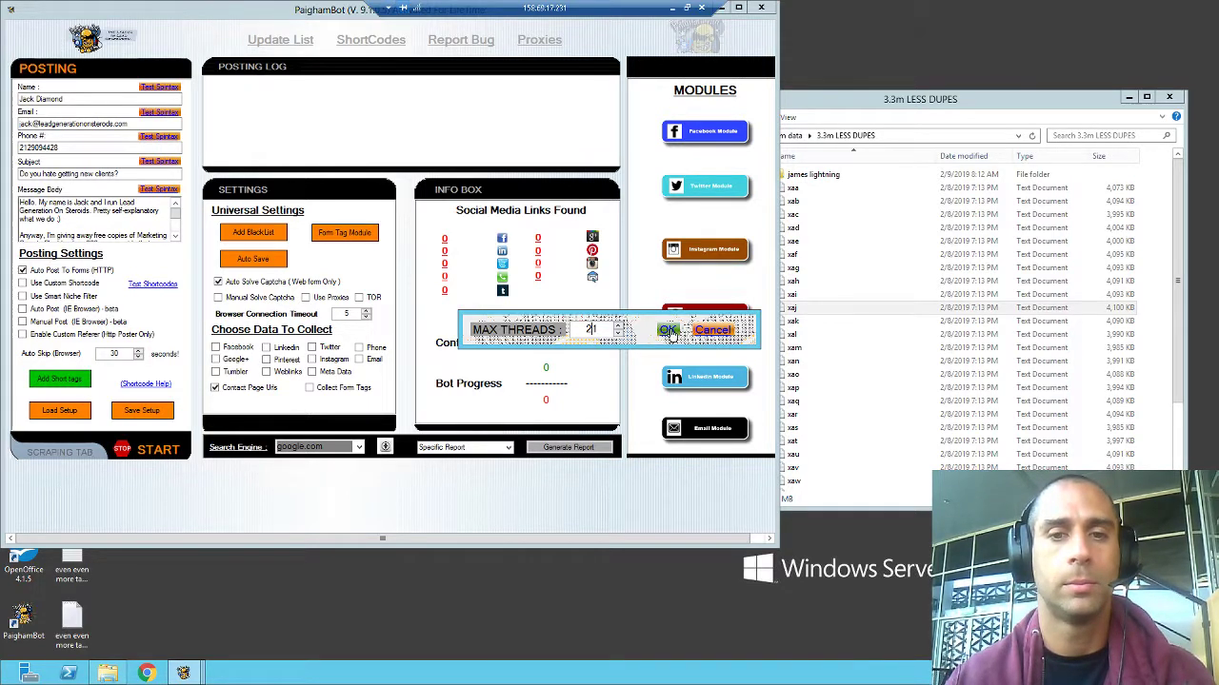
pyautogui.click(669, 332)
pyautogui.click(683, 377)
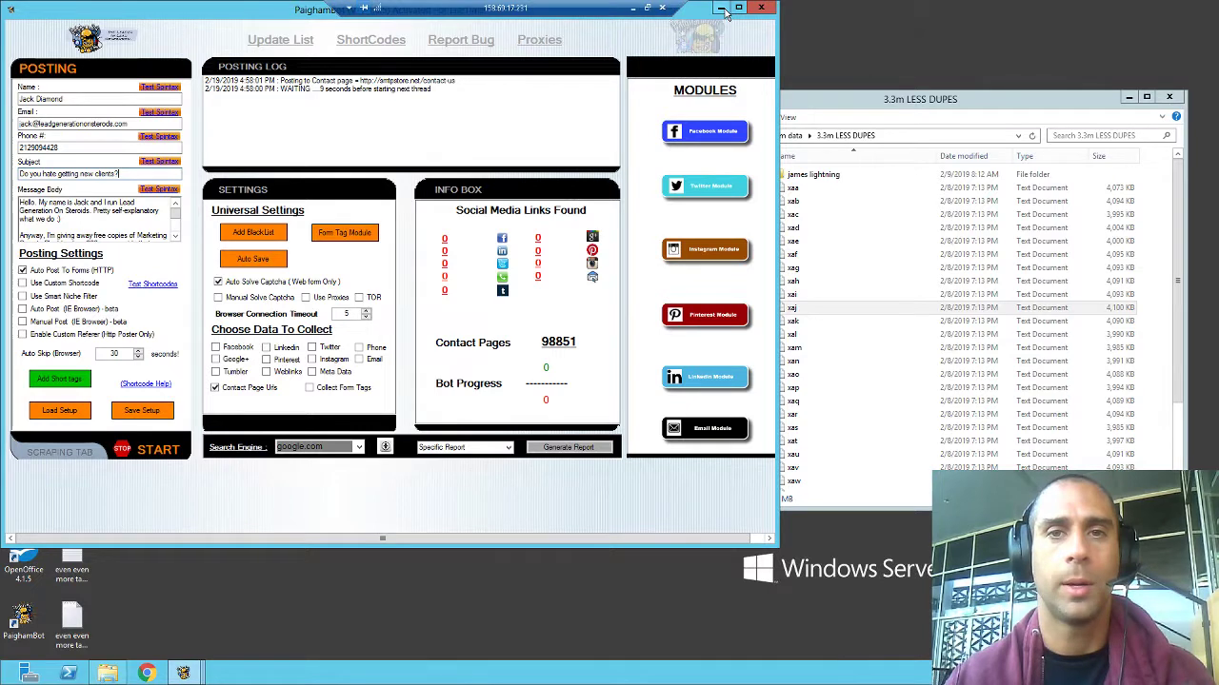
# Step: Switch to ClickFunnels in Chrome, view the Marketing Secrets funnel stats and expand the Opt step's breakdown
pyautogui.click(720, 9)
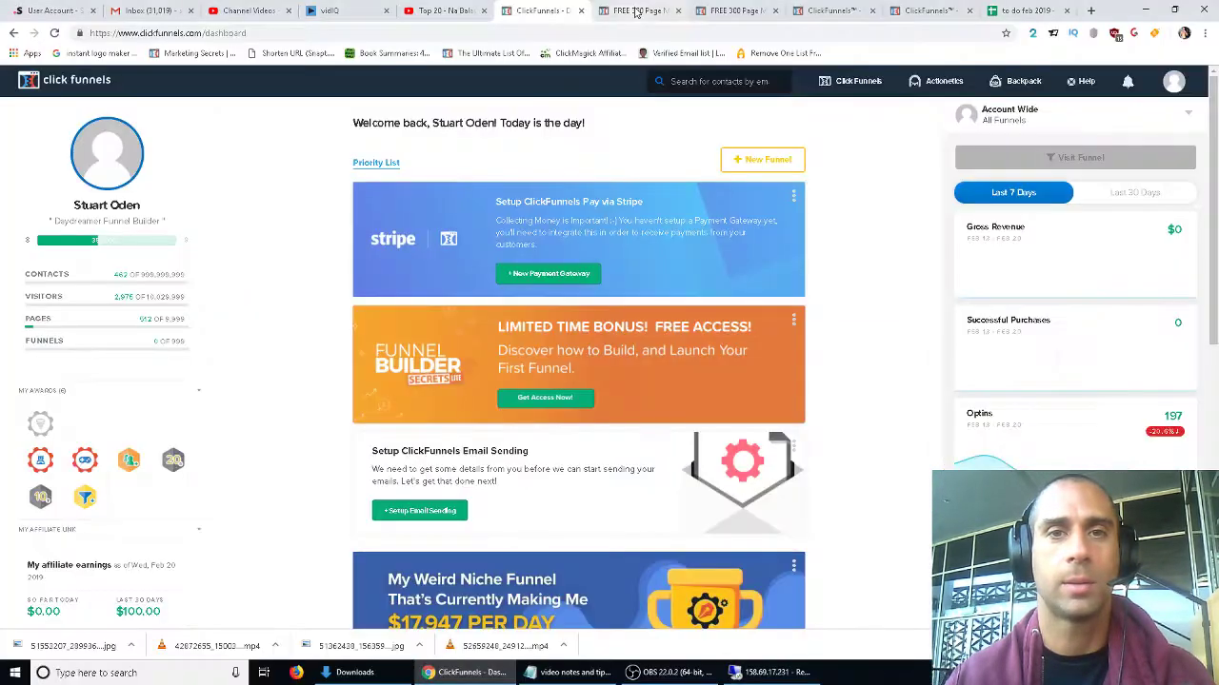
pyautogui.click(632, 8)
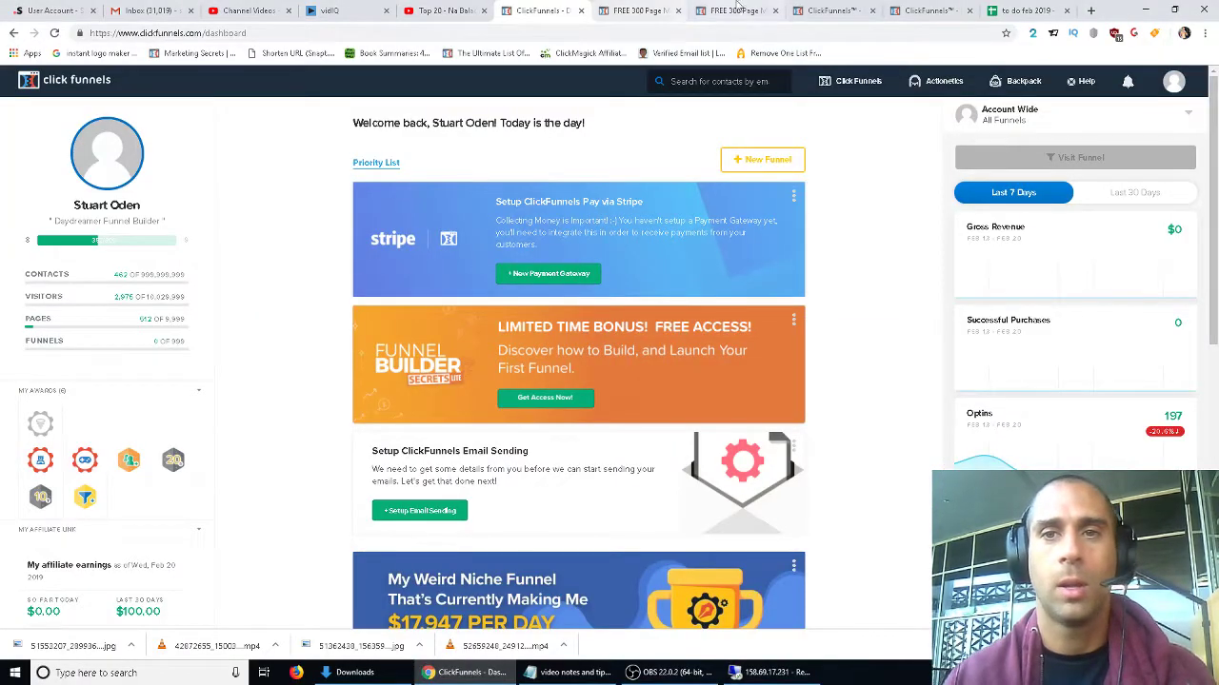
pyautogui.click(828, 10)
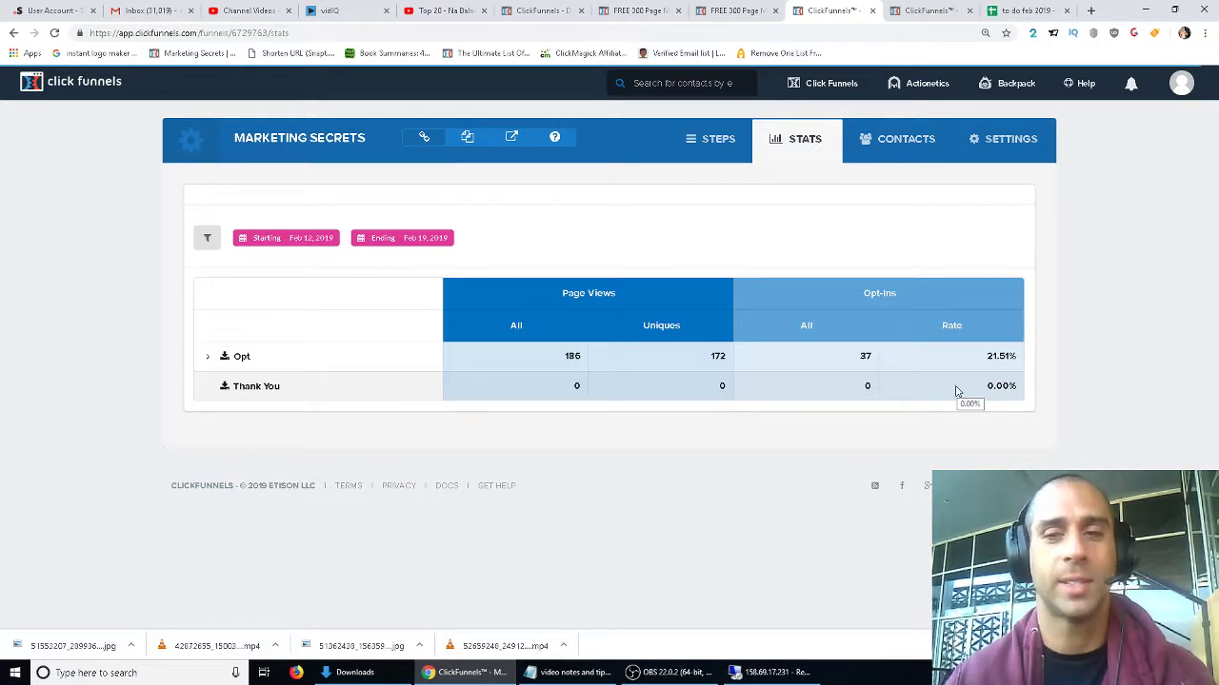
pyautogui.click(210, 360)
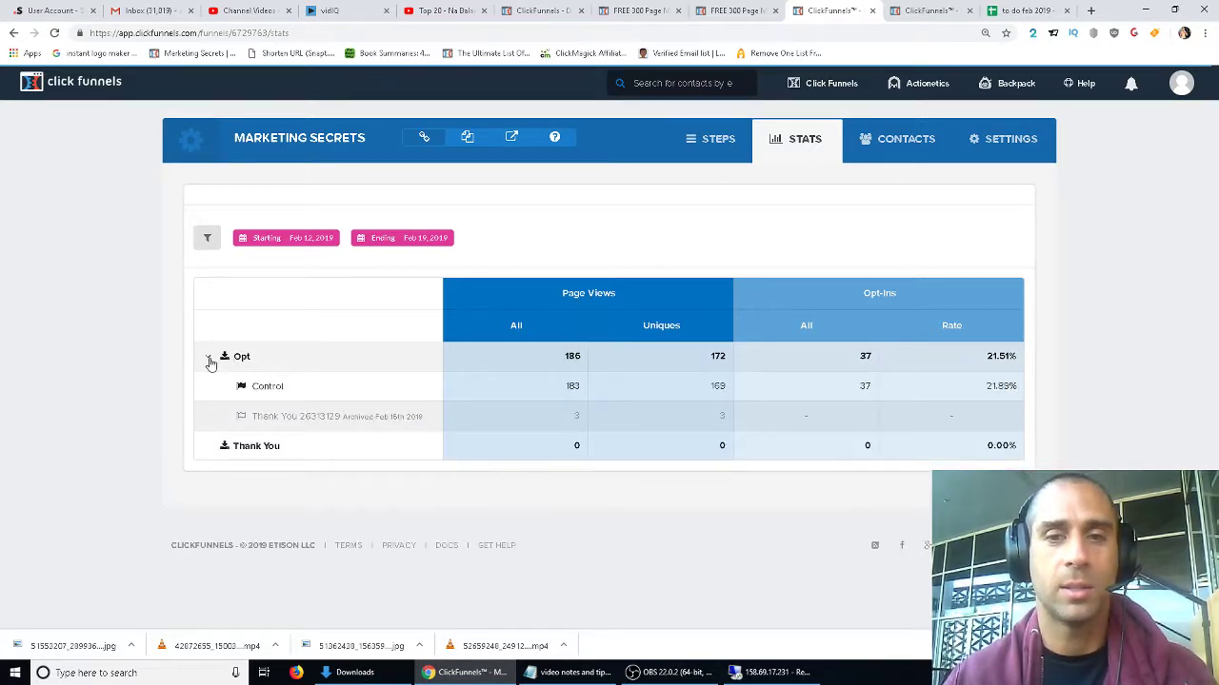
# Step: Filter the funnel stats to start on February 18, 2019
pyautogui.click(309, 238)
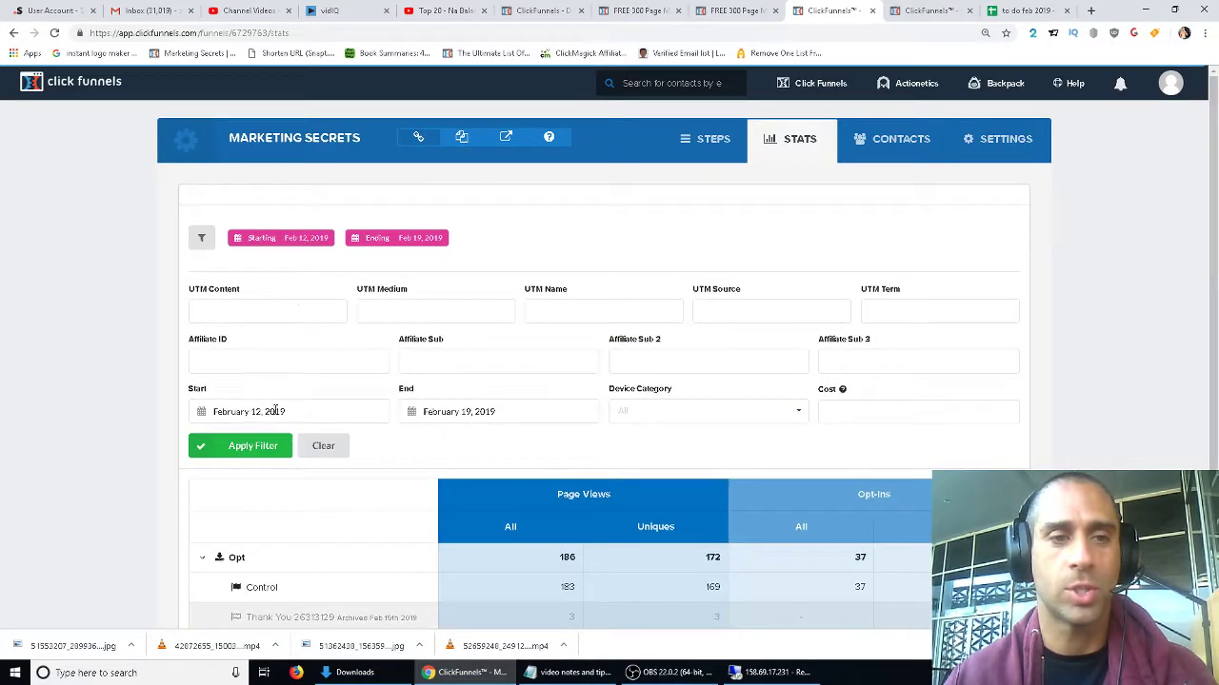
pyautogui.click(275, 411)
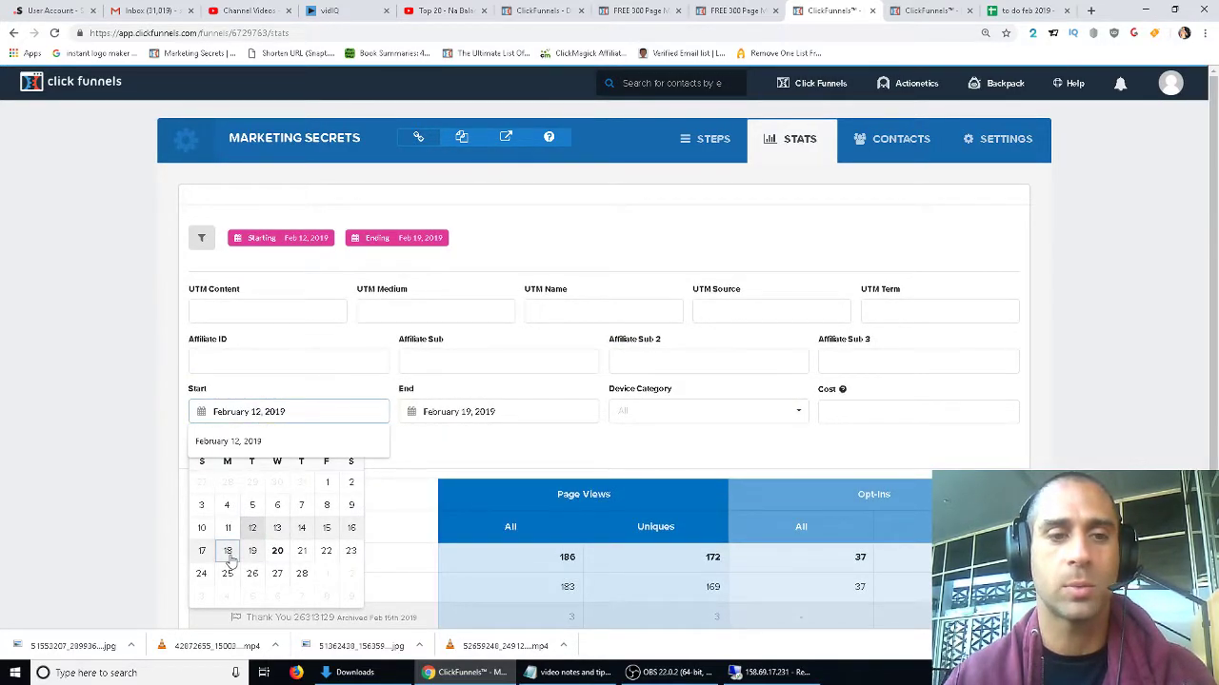
pyautogui.click(228, 553)
pyautogui.click(258, 444)
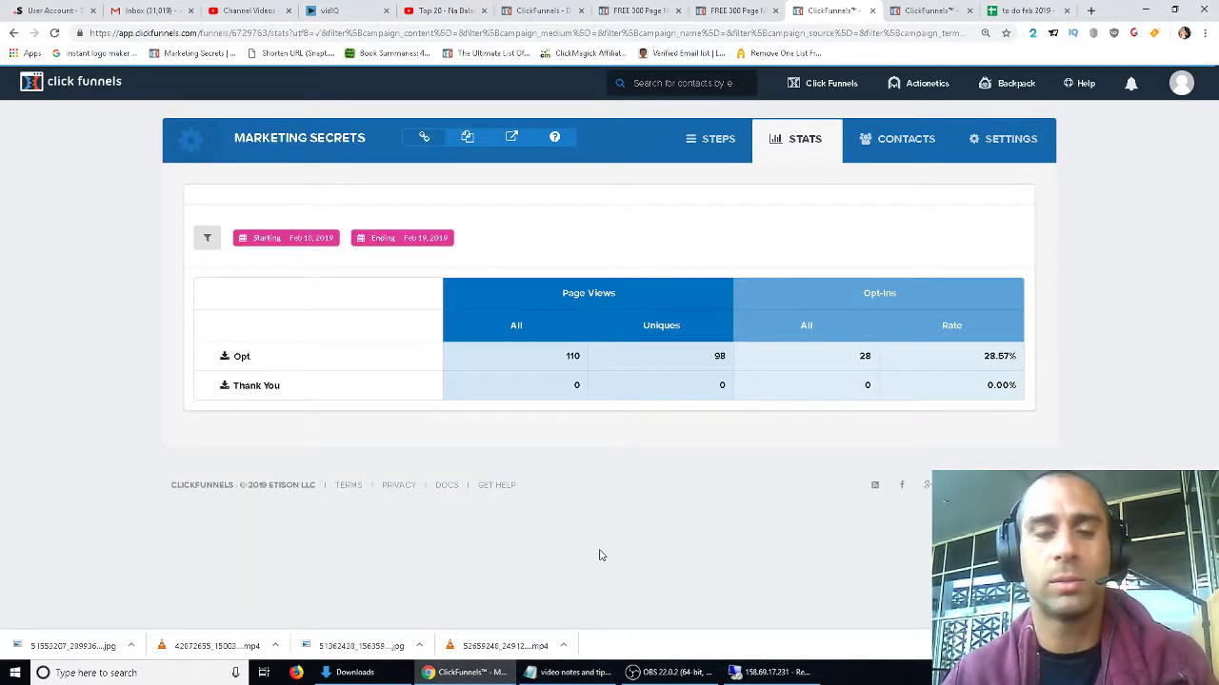
pyautogui.click(598, 672)
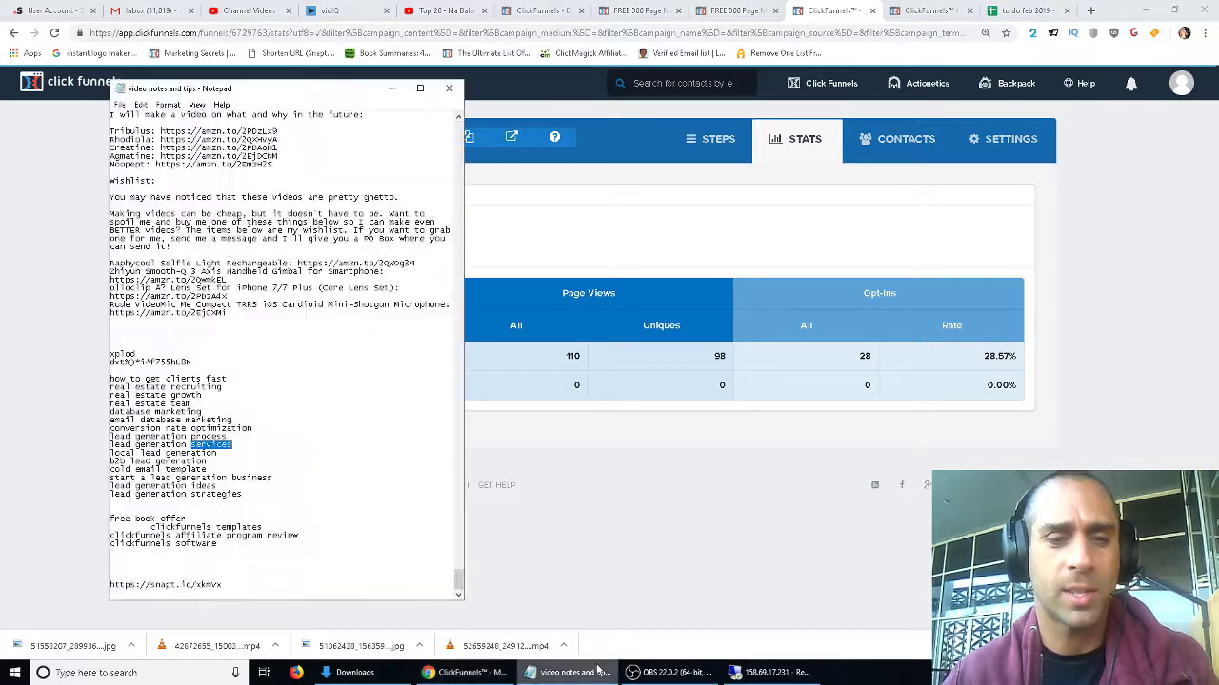
pyautogui.click(594, 559)
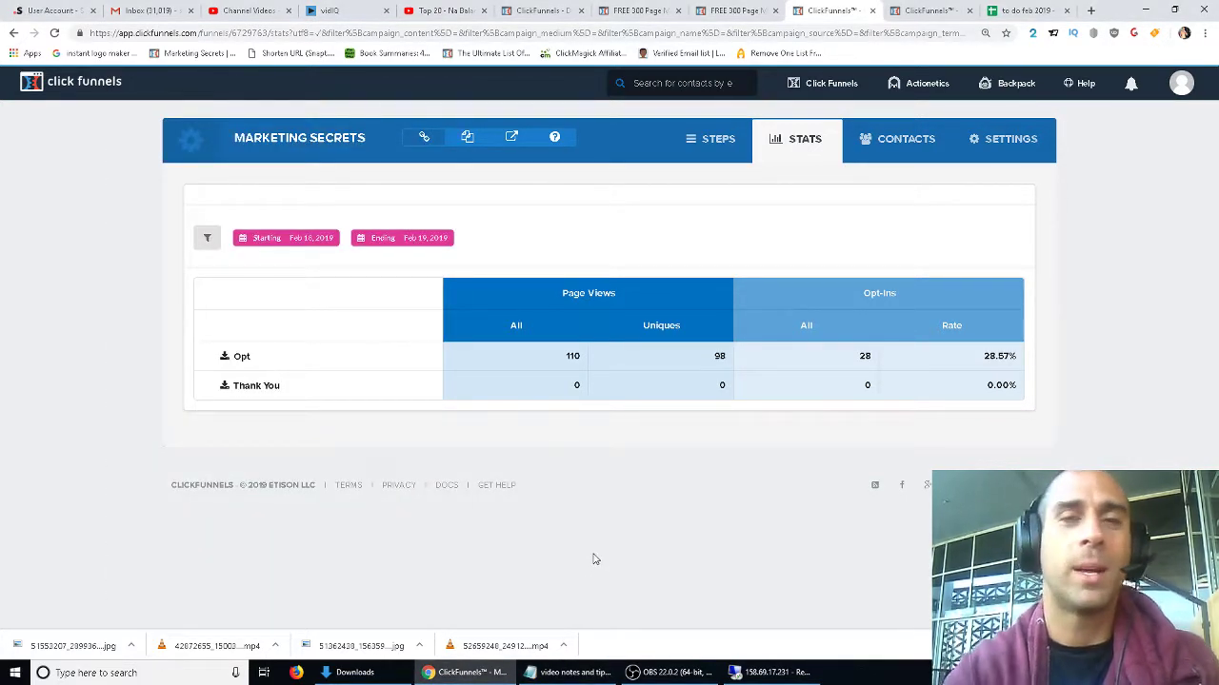